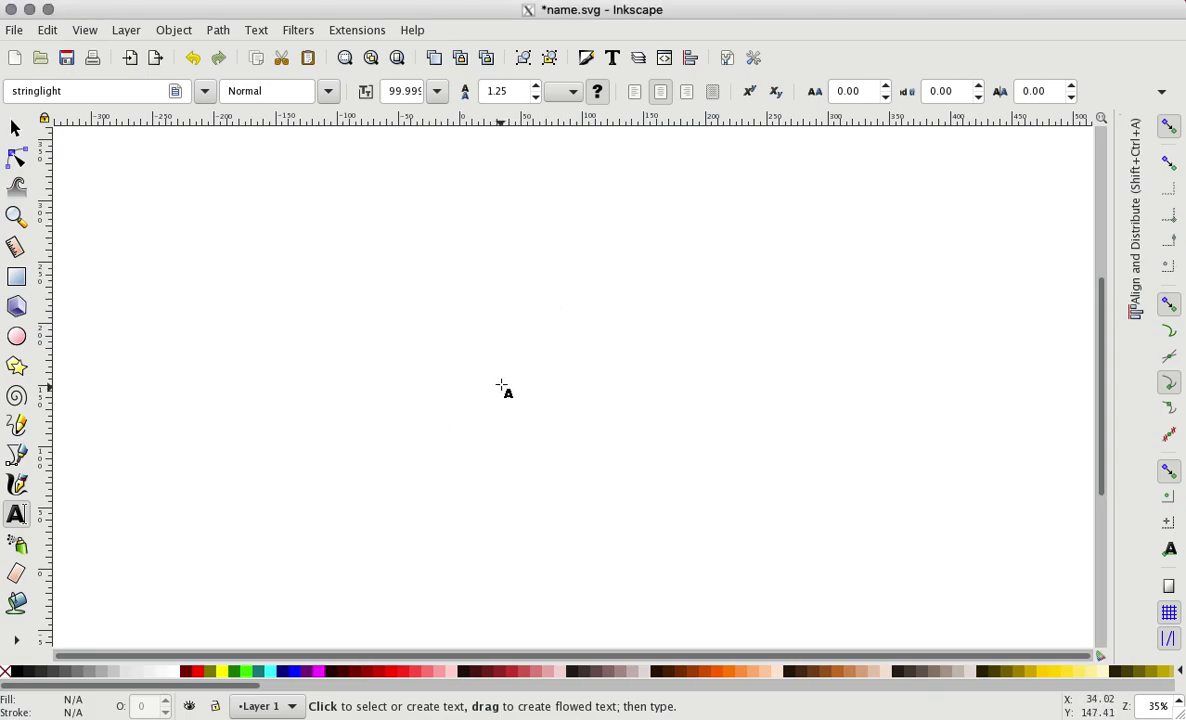
Step: Place a text insertion point on the Inkscape canvas, then view Stringlight in Font Book
{"action": "left_click", "coordinate": [501, 362]}
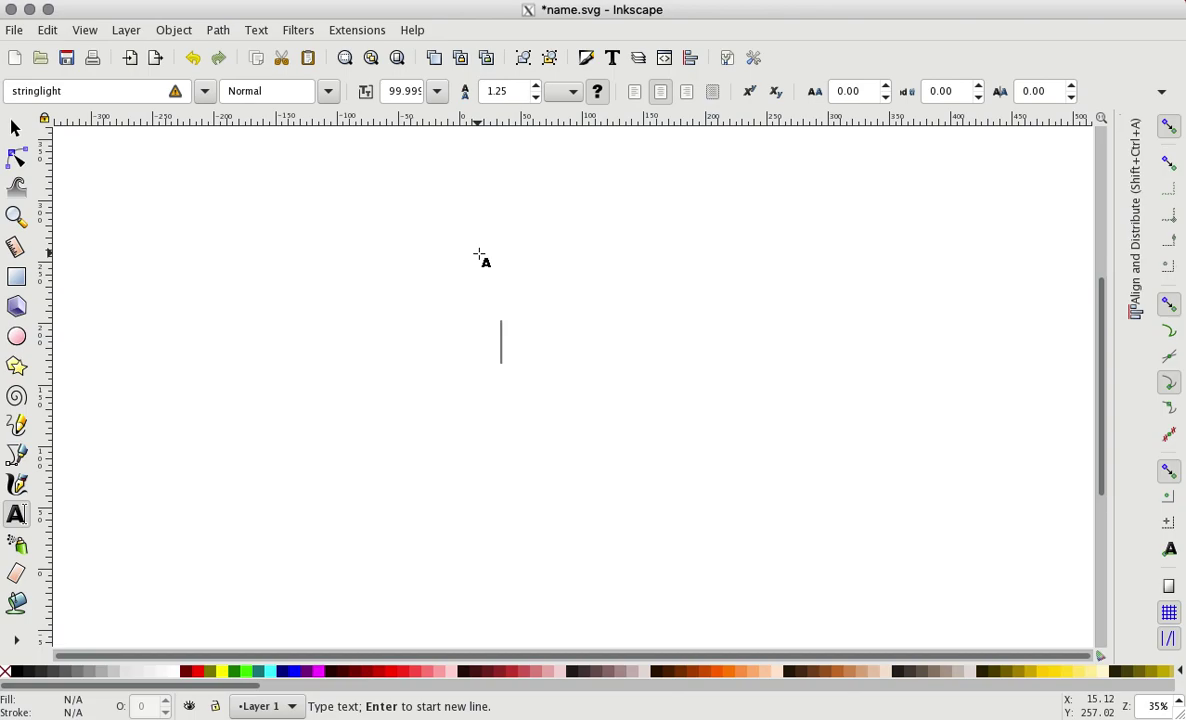
{"action": "left_click", "coordinate": [501, 352]}
{"action": "mouse_move", "coordinate": [550, 683]}
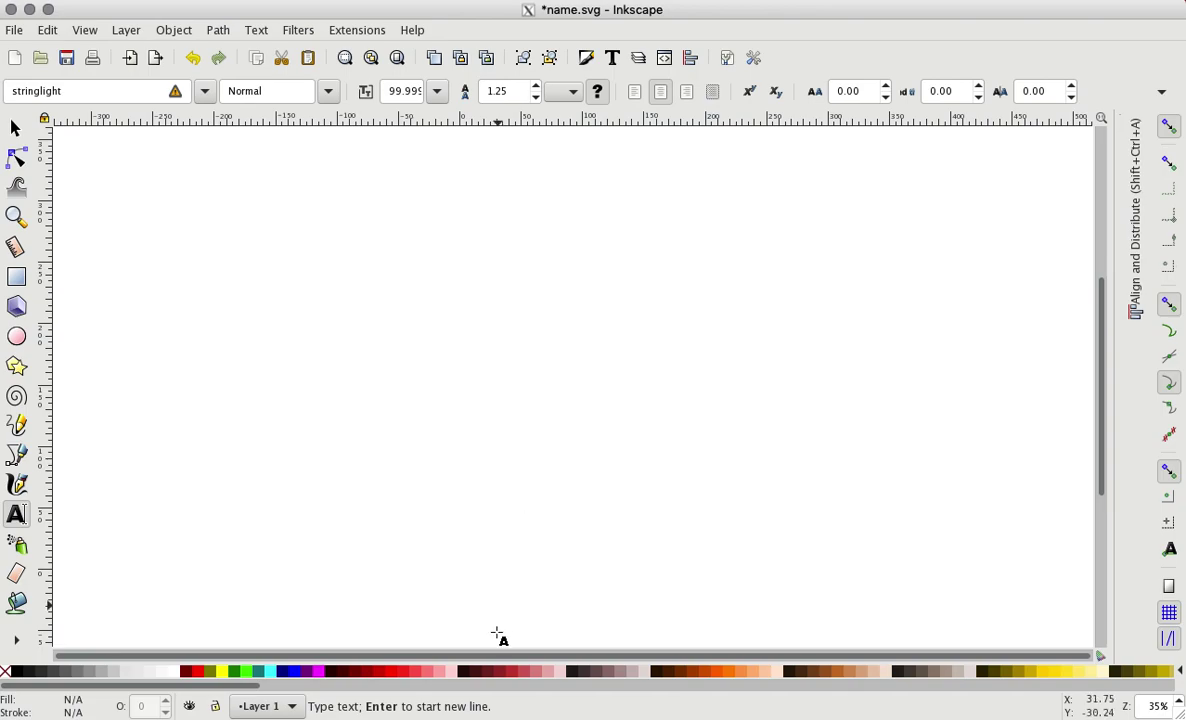
{"action": "mouse_move", "coordinate": [497, 680]}
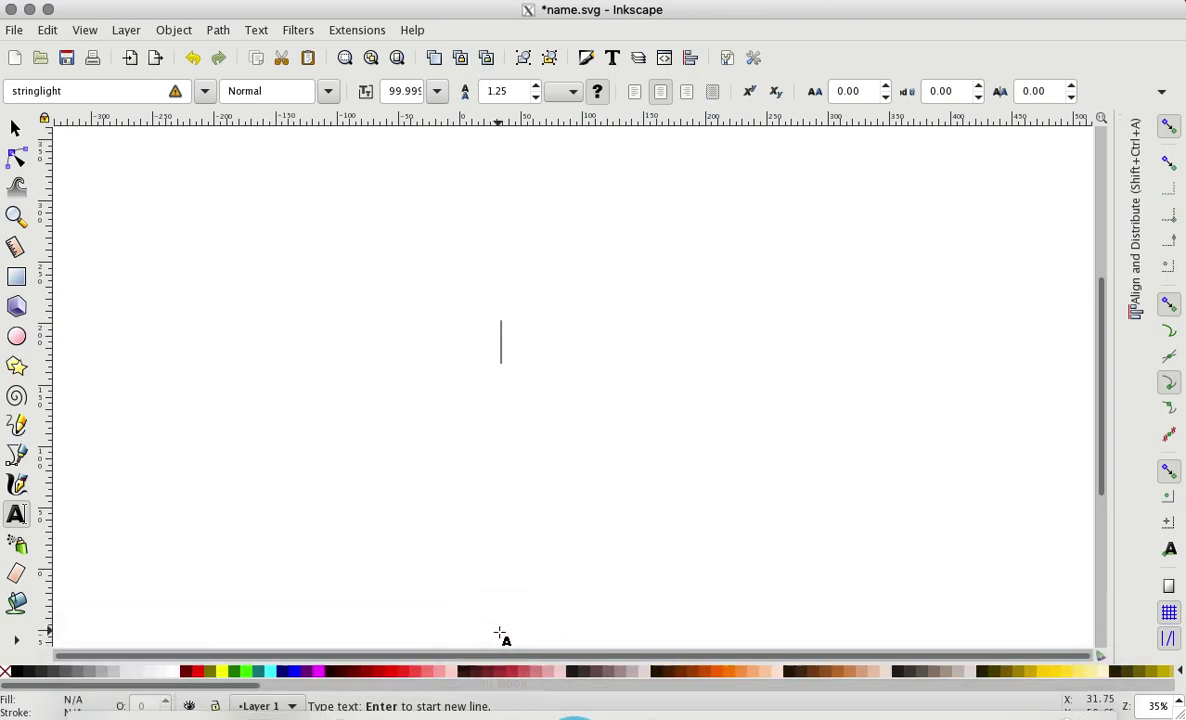
{"action": "left_click", "coordinate": [499, 678]}
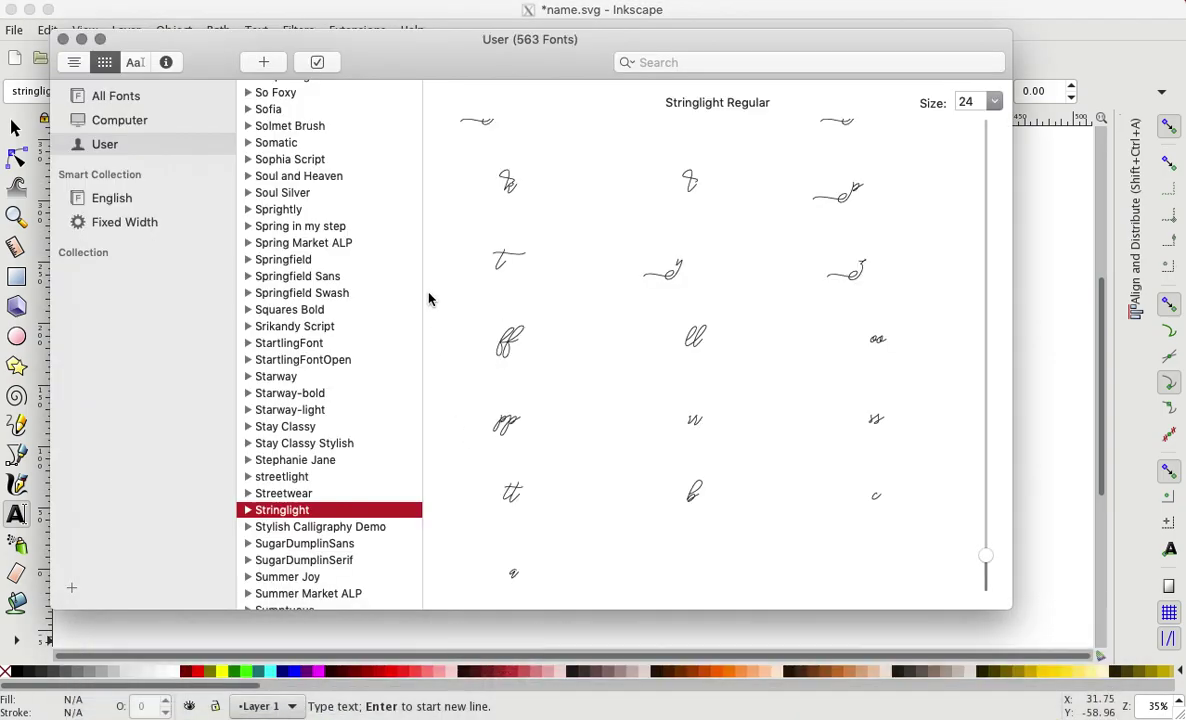
{"action": "scroll", "coordinate": [336, 422], "scroll_direction": "down", "scroll_amount": 5}
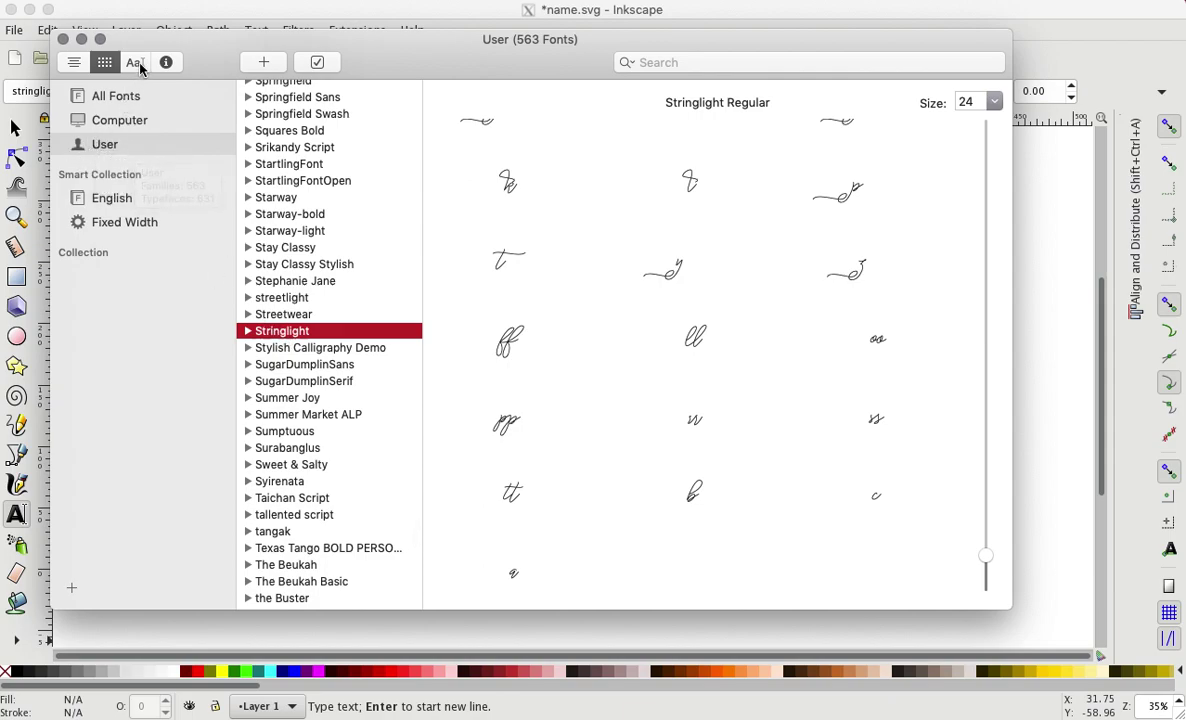
Step: Preview Stringlight with sample text in Font Book, then return to its full glyph set
{"action": "left_click", "coordinate": [135, 63]}
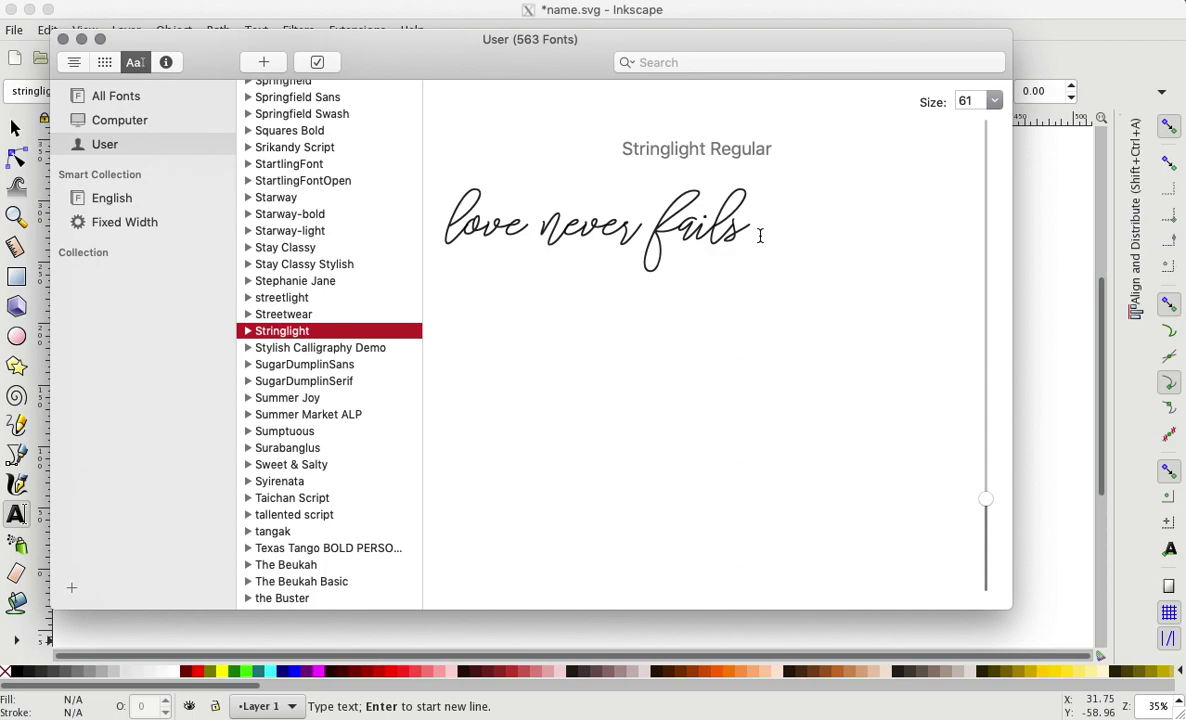
{"action": "left_click_drag", "start_coordinate": [757, 238], "coordinate": [453, 220]}
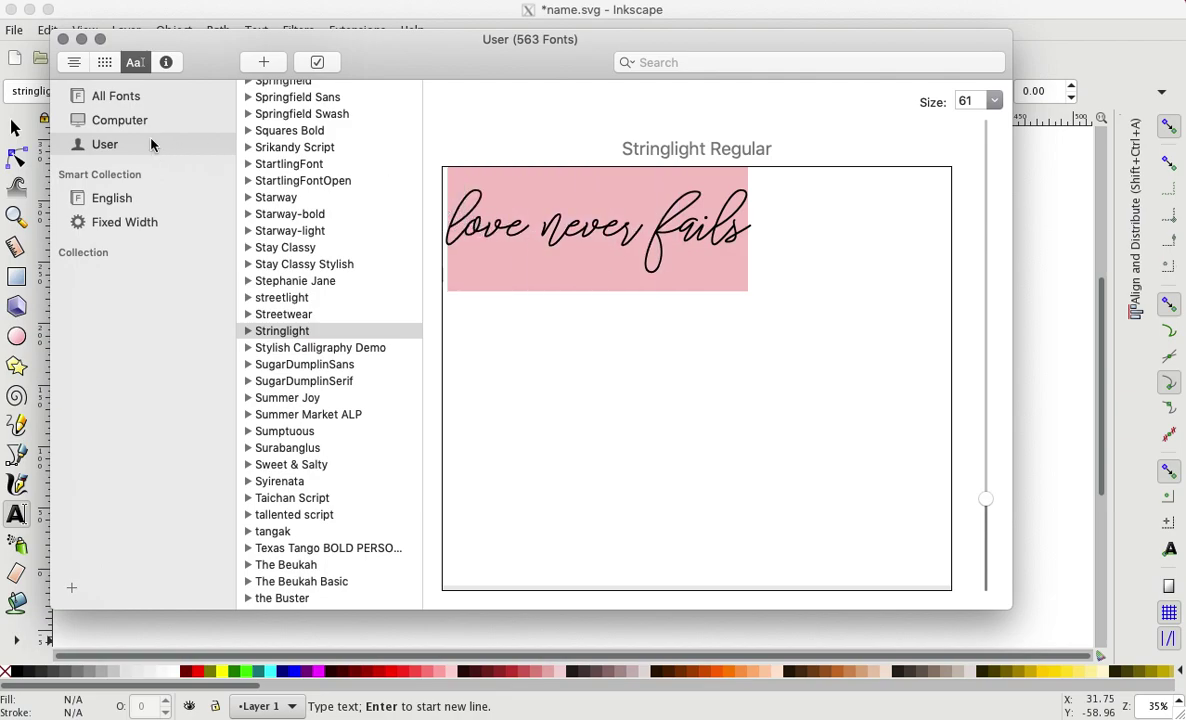
{"action": "left_click", "coordinate": [127, 67]}
{"action": "left_click", "coordinate": [106, 64]}
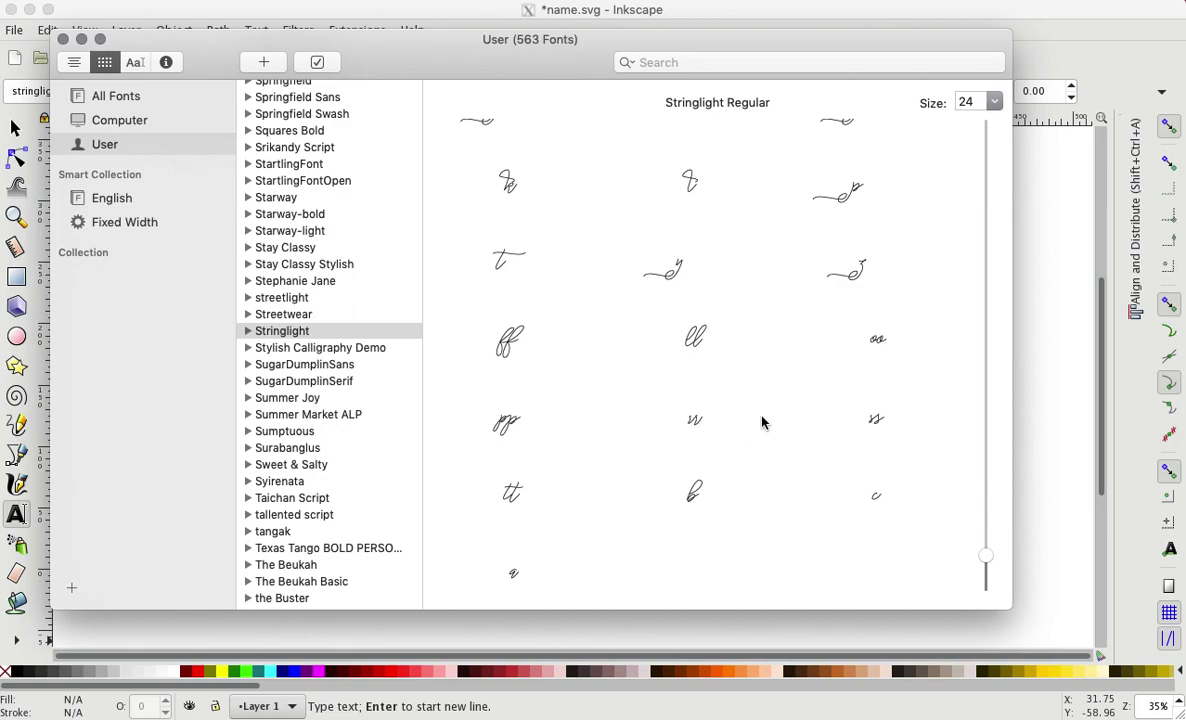
{"action": "scroll", "coordinate": [770, 389], "scroll_direction": "up", "scroll_amount": 10}
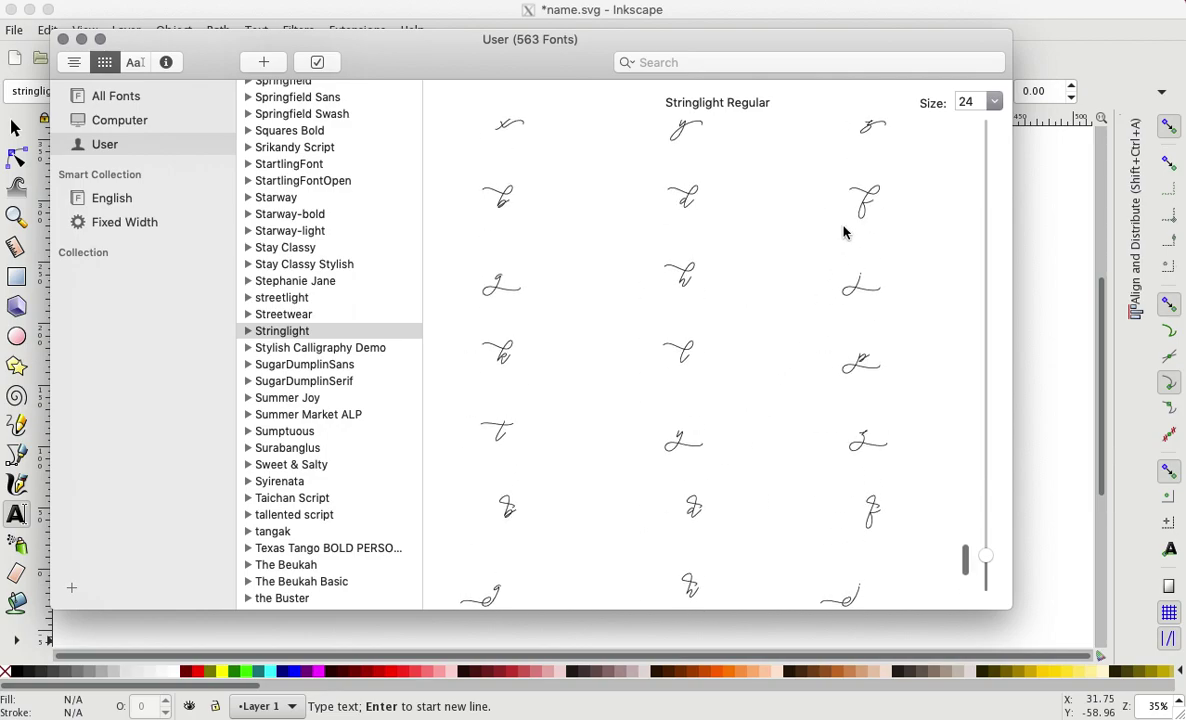
{"action": "scroll", "coordinate": [843, 232], "scroll_direction": "up", "scroll_amount": 5}
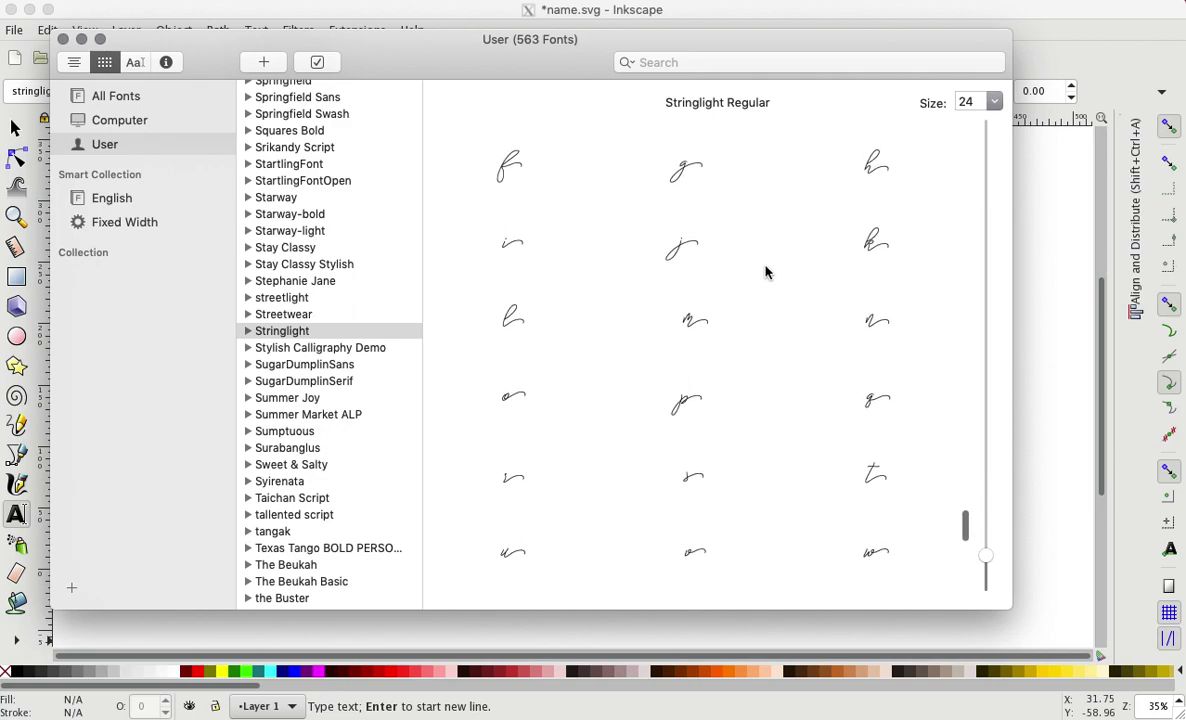
{"action": "scroll", "coordinate": [765, 272], "scroll_direction": "up", "scroll_amount": 5}
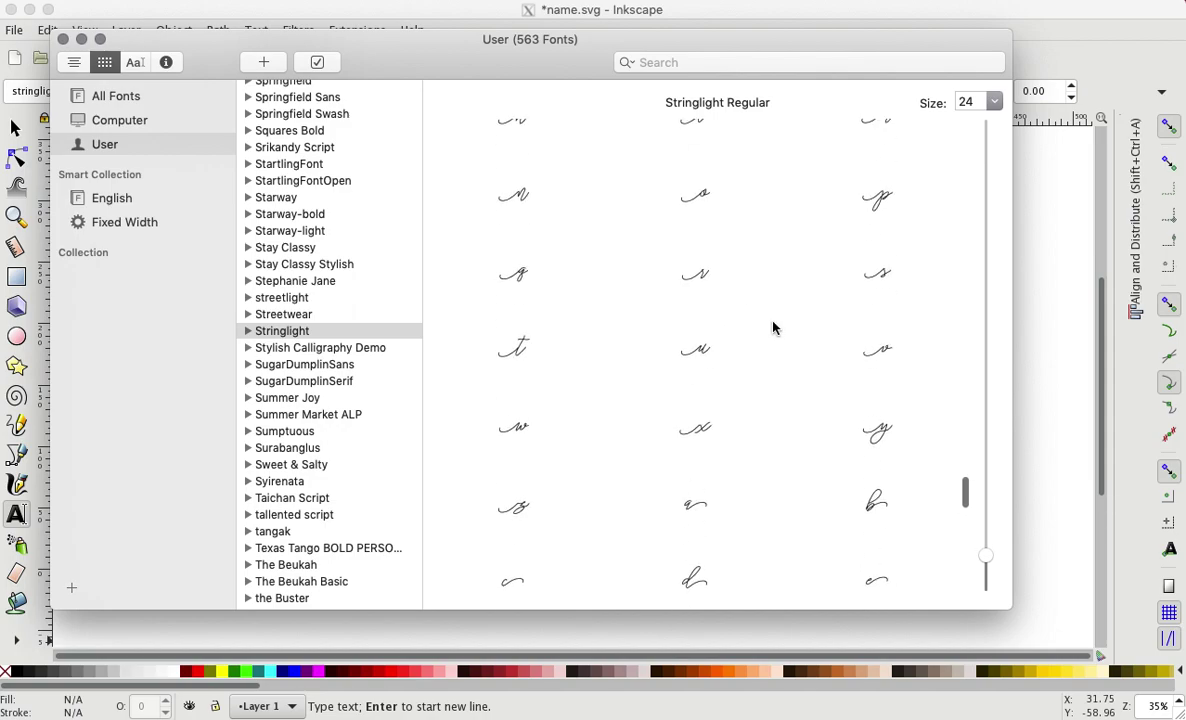
{"action": "scroll", "coordinate": [773, 327], "scroll_direction": "down", "scroll_amount": 2}
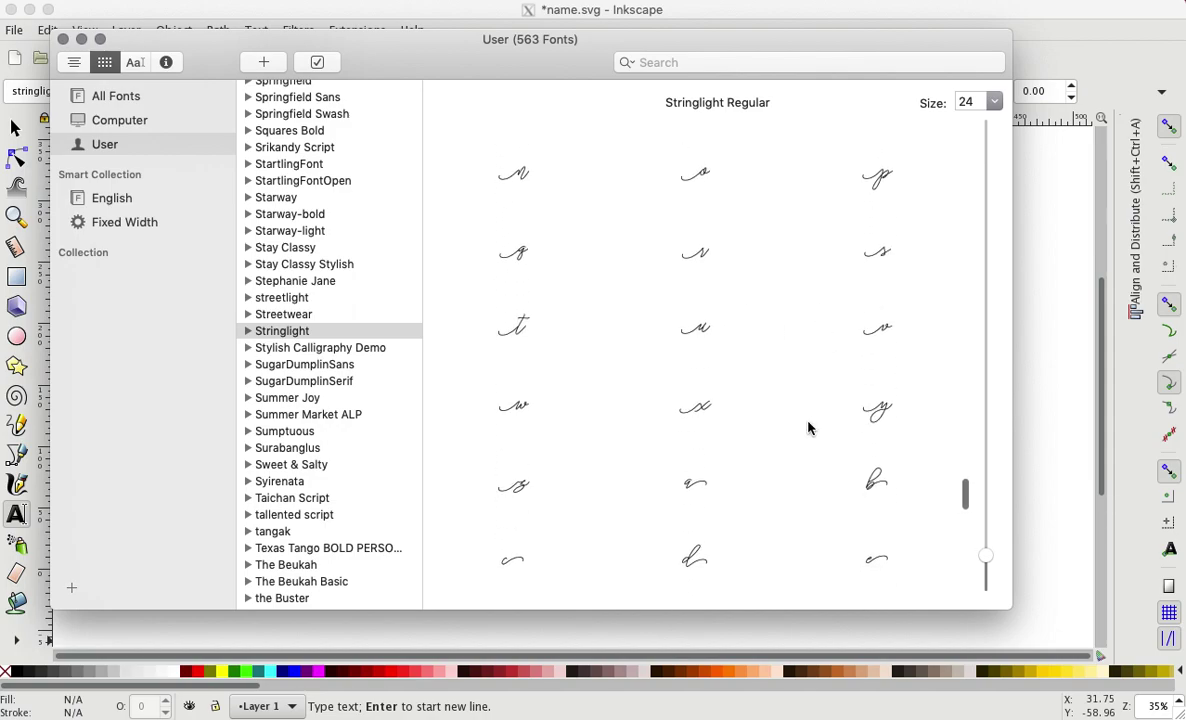
Step: Type the 8-letter name on the Inkscape canvas in Stringlight script
{"action": "left_click", "coordinate": [1033, 359]}
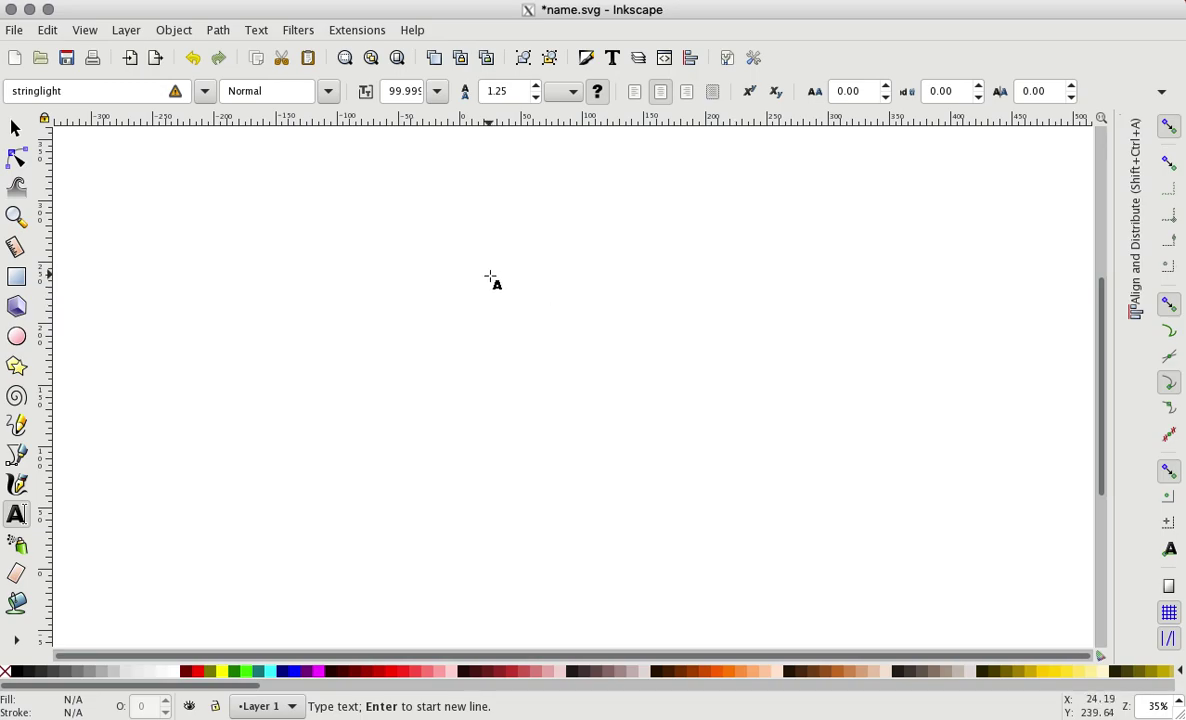
{"action": "left_click", "coordinate": [500, 360]}
{"action": "left_click", "coordinate": [513, 341]}
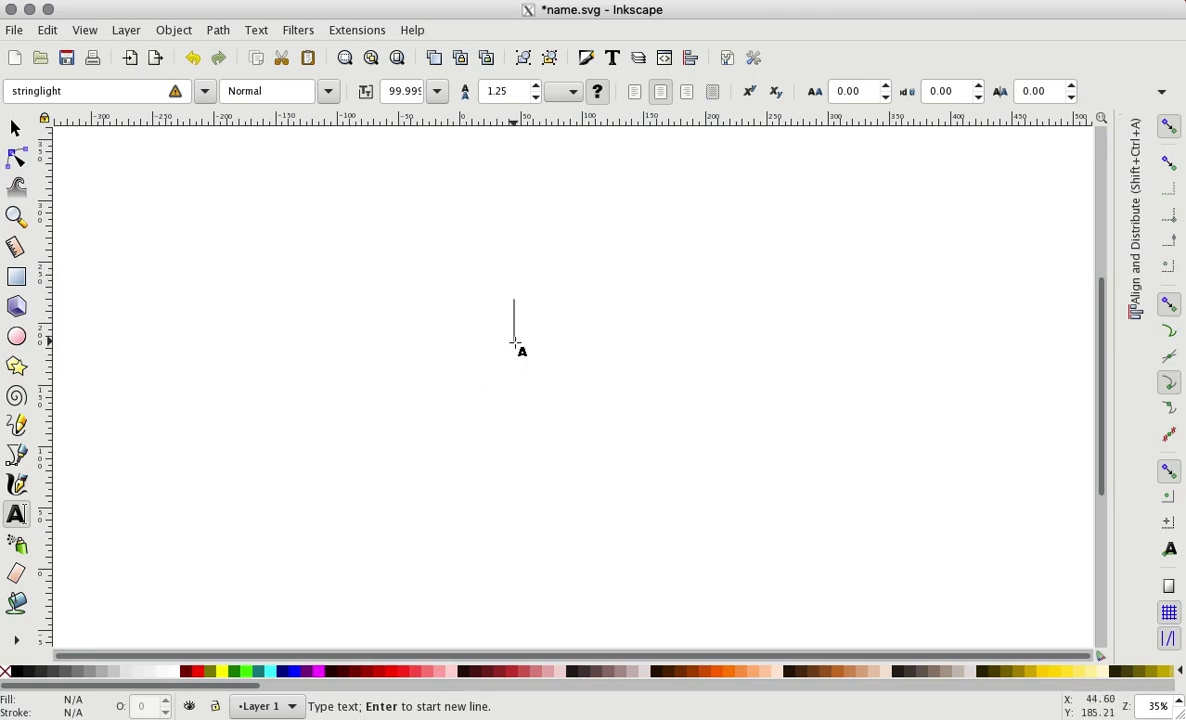
{"action": "type", "text": "Marrissa"}
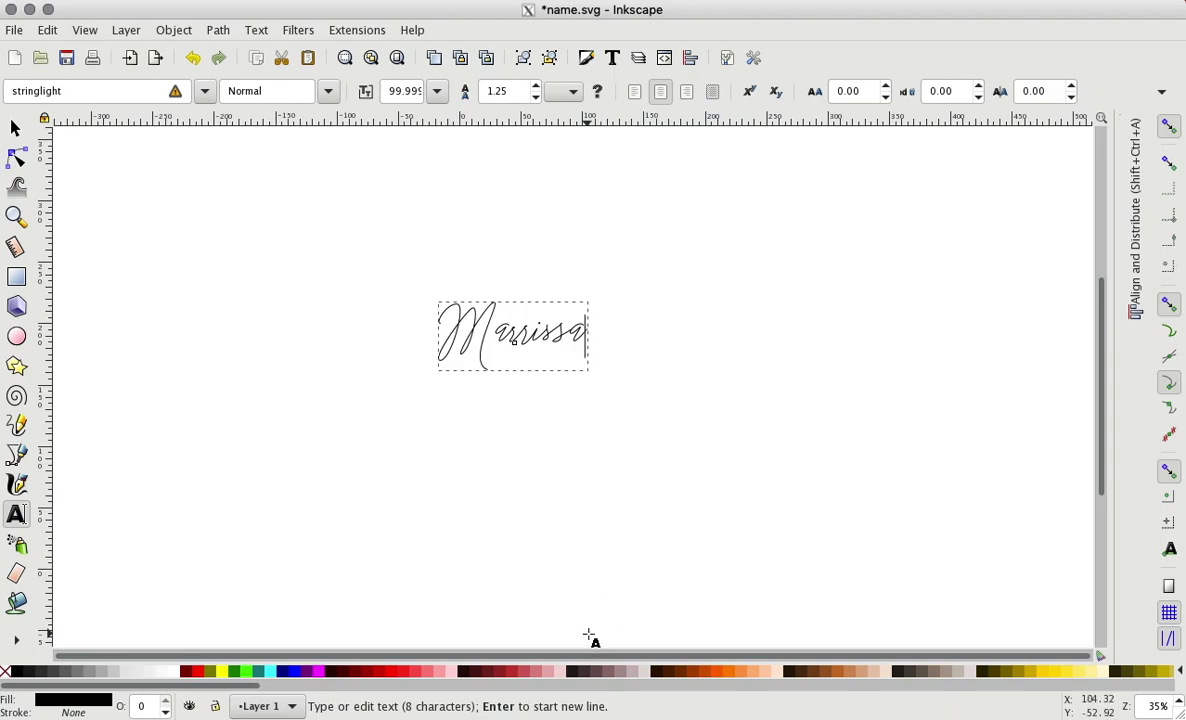
{"action": "mouse_move", "coordinate": [618, 697]}
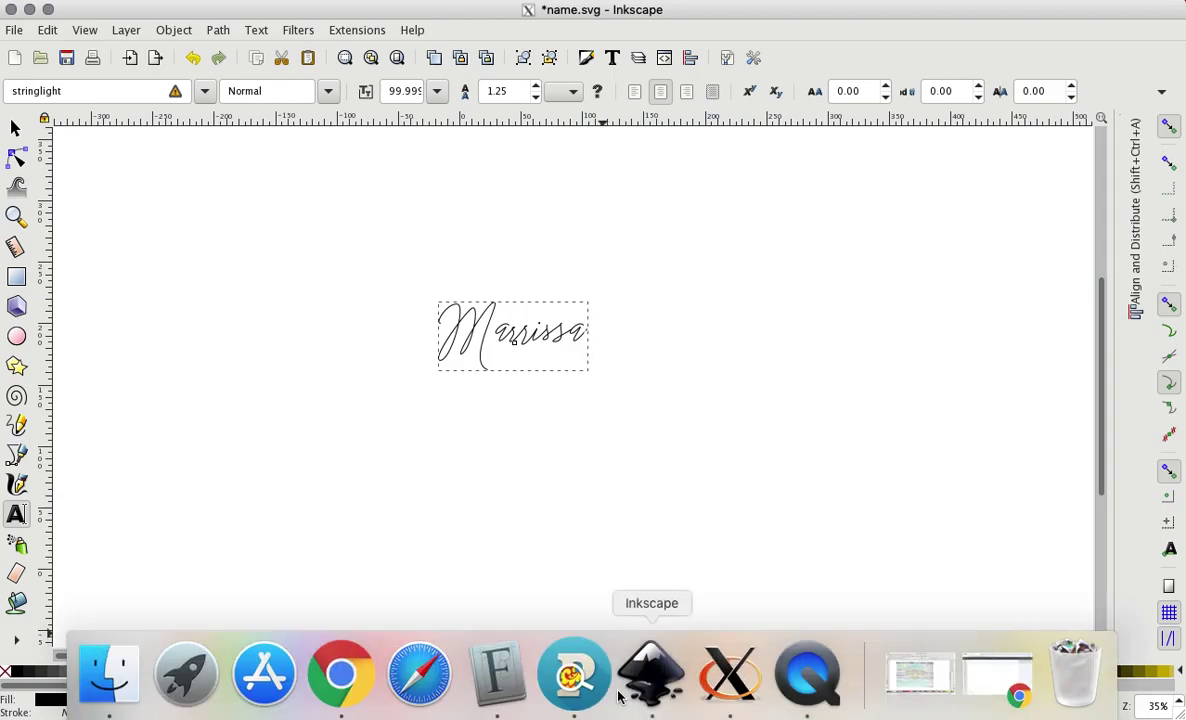
{"action": "left_click", "coordinate": [497, 690]}
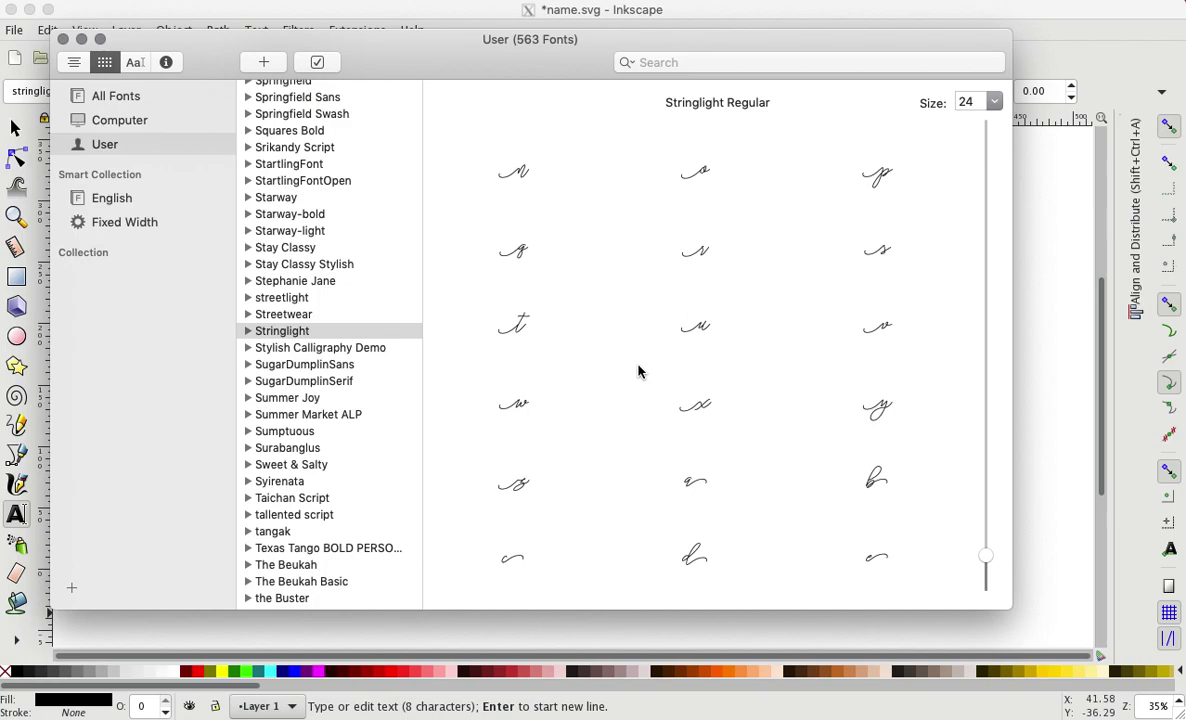
Step: Scroll Stringlight's glyph grid and select the alternate swash lowercase m (U+E00C)
{"action": "scroll", "coordinate": [638, 371], "scroll_direction": "up", "scroll_amount": 5}
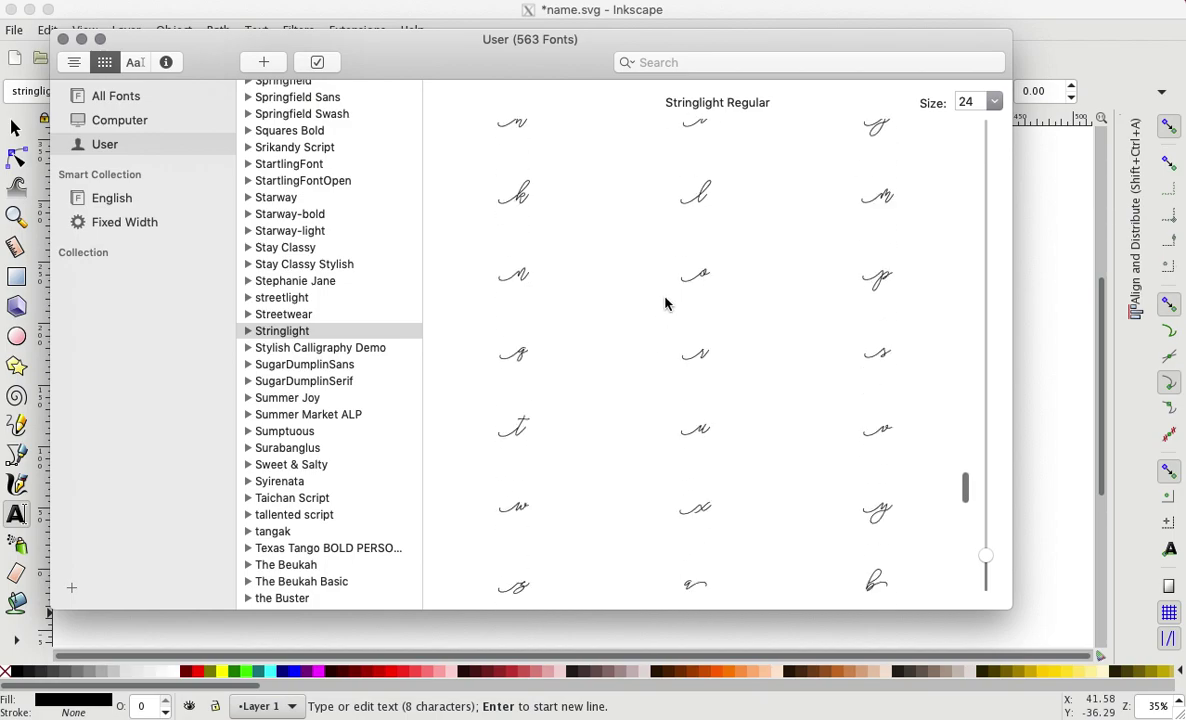
{"action": "scroll", "coordinate": [666, 303], "scroll_direction": "down", "scroll_amount": 10}
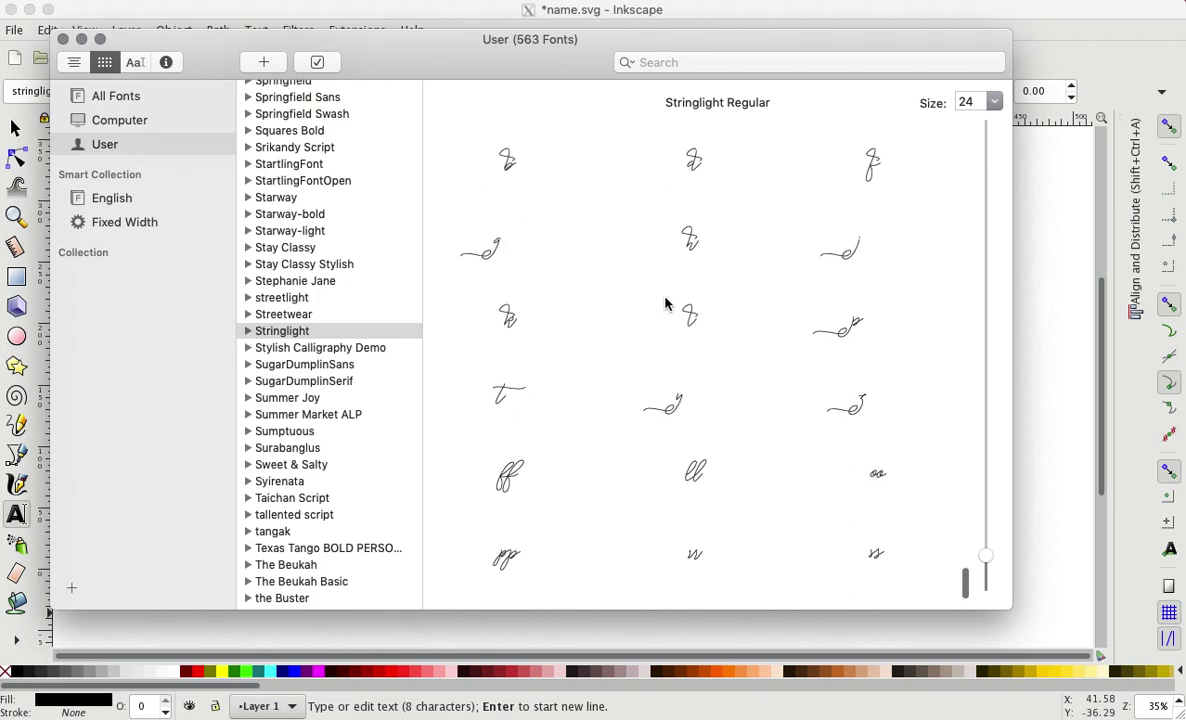
{"action": "scroll", "coordinate": [666, 303], "scroll_direction": "up", "scroll_amount": 10}
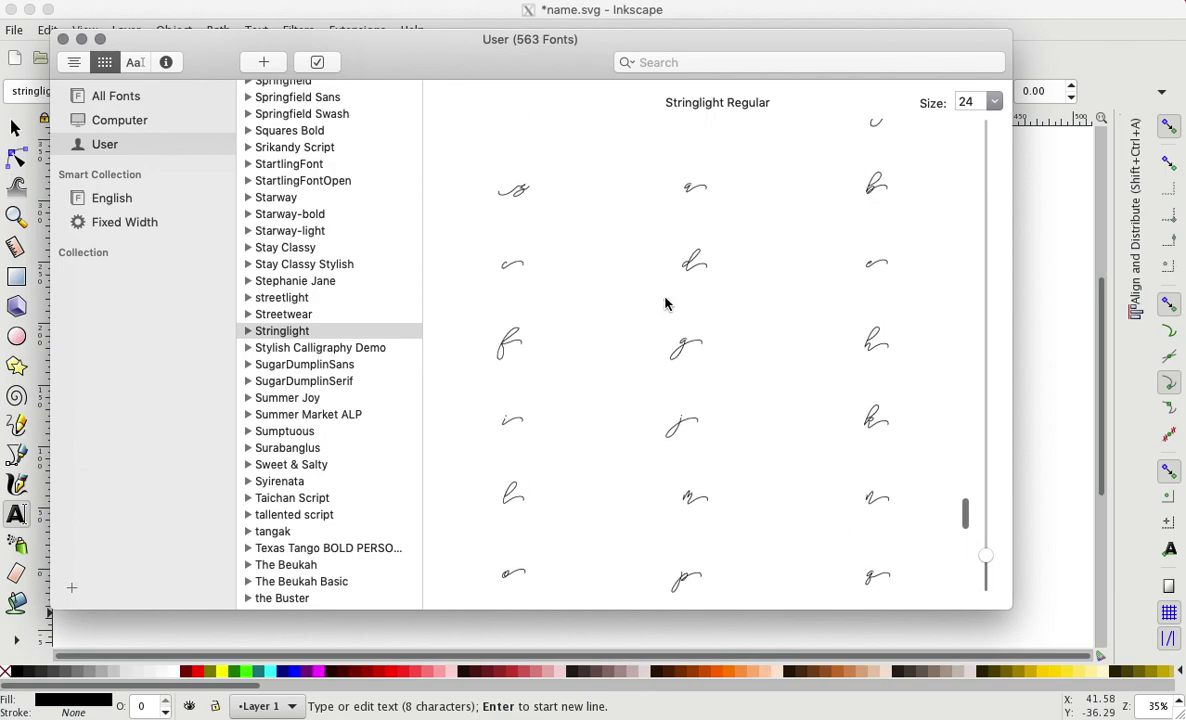
{"action": "scroll", "coordinate": [666, 303], "scroll_direction": "down", "scroll_amount": 10}
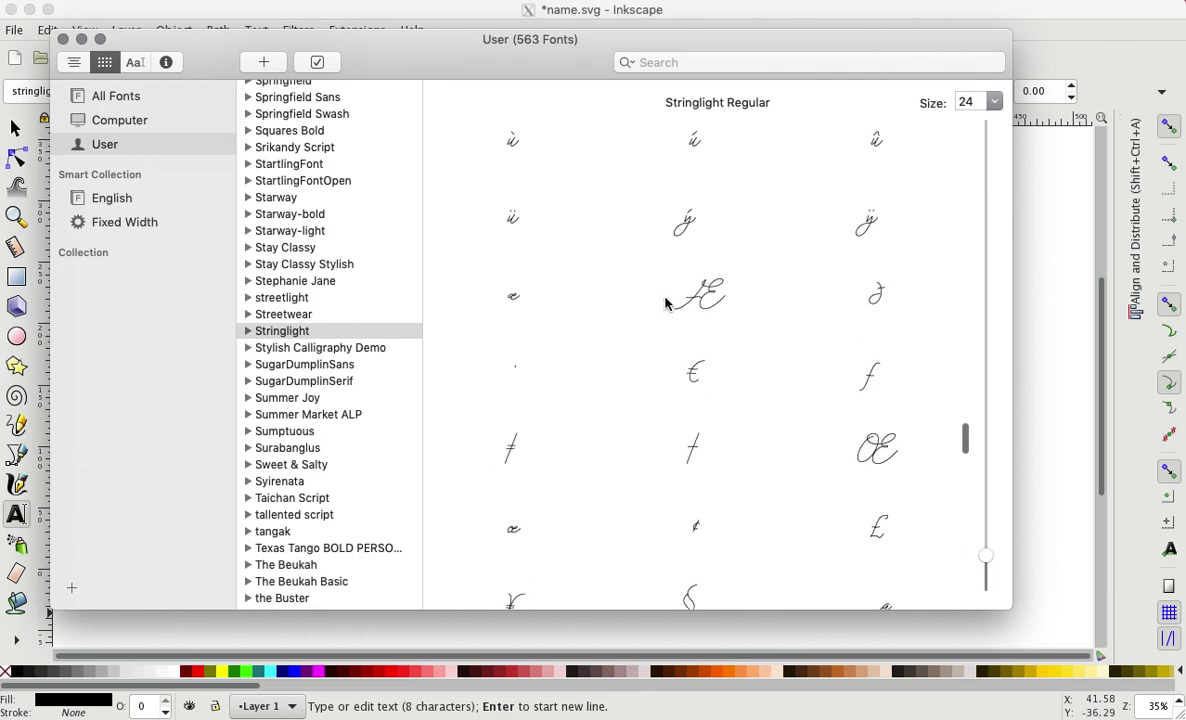
{"action": "scroll", "coordinate": [666, 303], "scroll_direction": "up", "scroll_amount": 8}
{"action": "scroll", "coordinate": [666, 303], "scroll_direction": "down", "scroll_amount": 2}
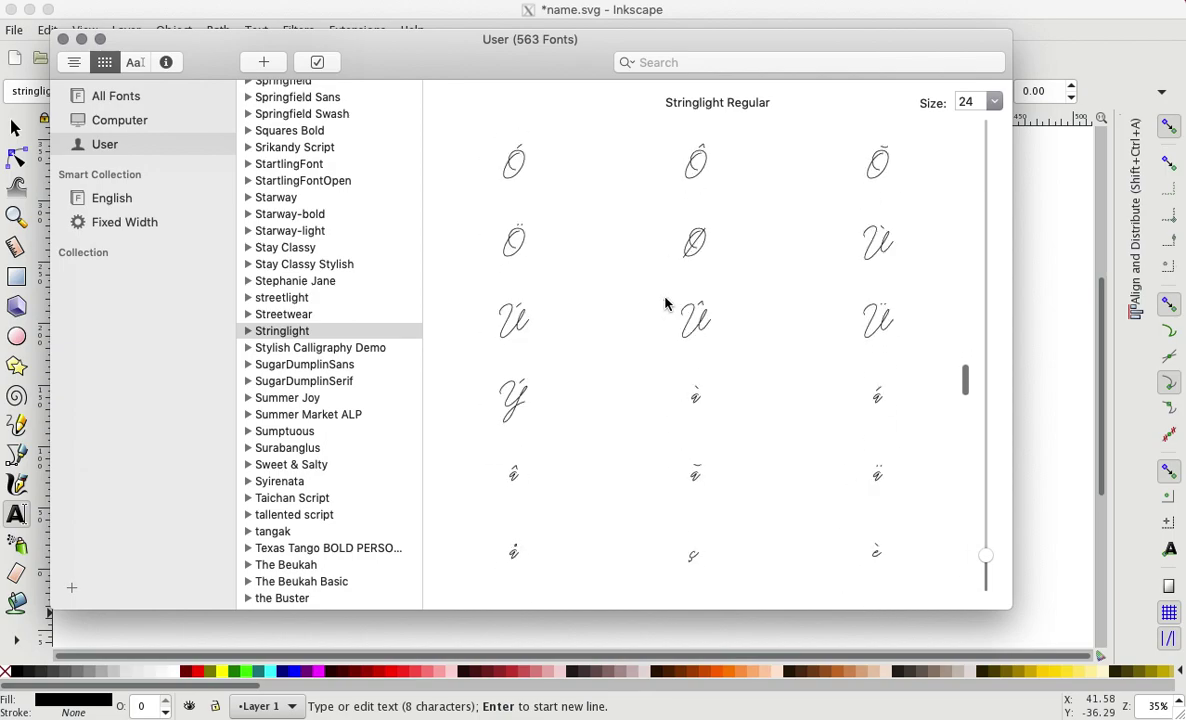
{"action": "scroll", "coordinate": [666, 303], "scroll_direction": "down", "scroll_amount": 10}
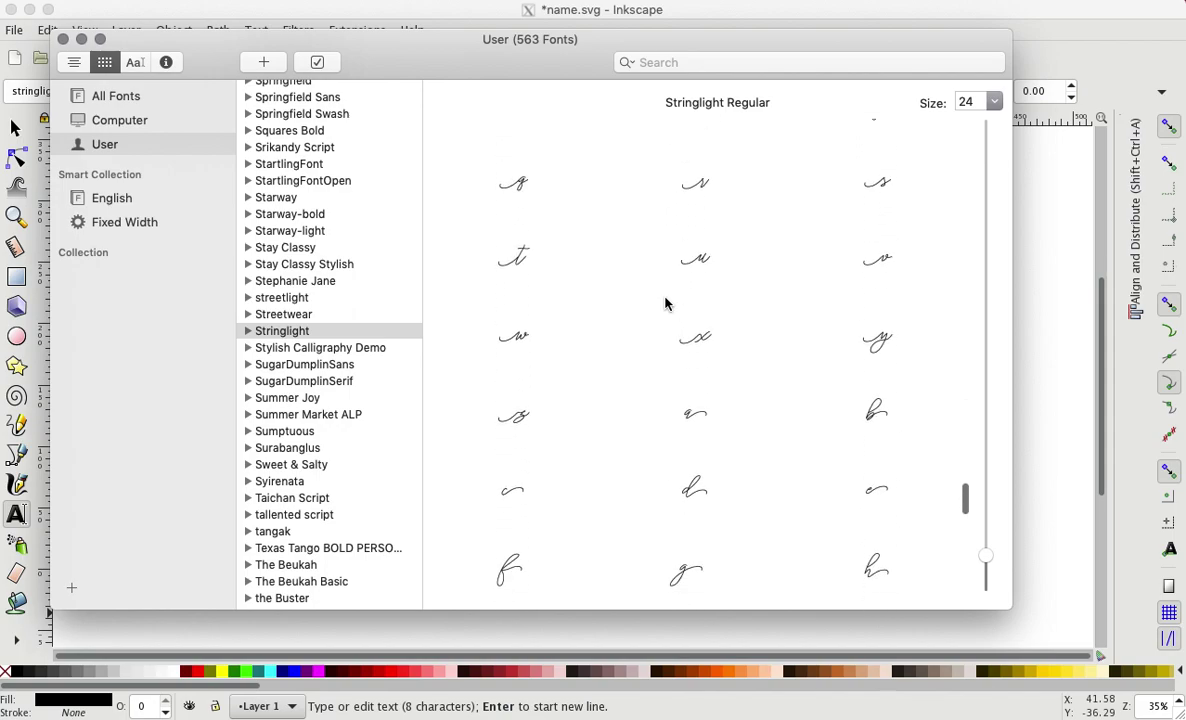
{"action": "scroll", "coordinate": [666, 303], "scroll_direction": "down", "scroll_amount": 4}
{"action": "scroll", "coordinate": [700, 430], "scroll_direction": "up", "scroll_amount": 5}
{"action": "scroll", "coordinate": [707, 352], "scroll_direction": "up", "scroll_amount": 3}
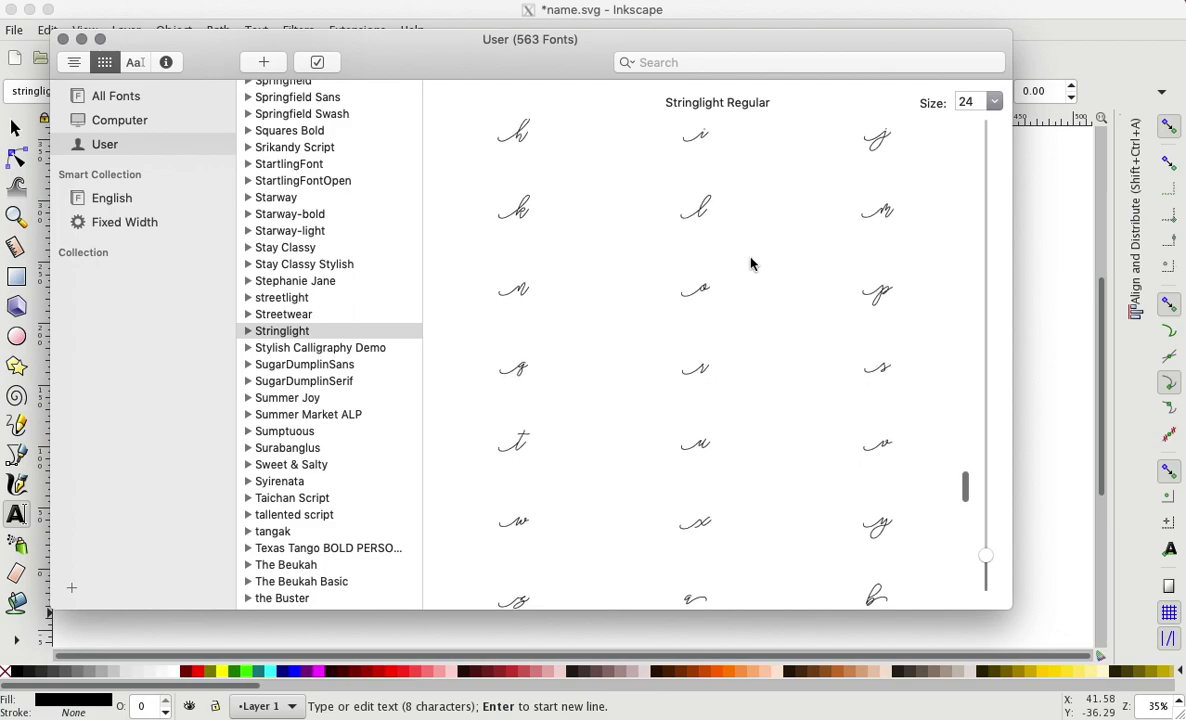
{"action": "left_click", "coordinate": [886, 210]}
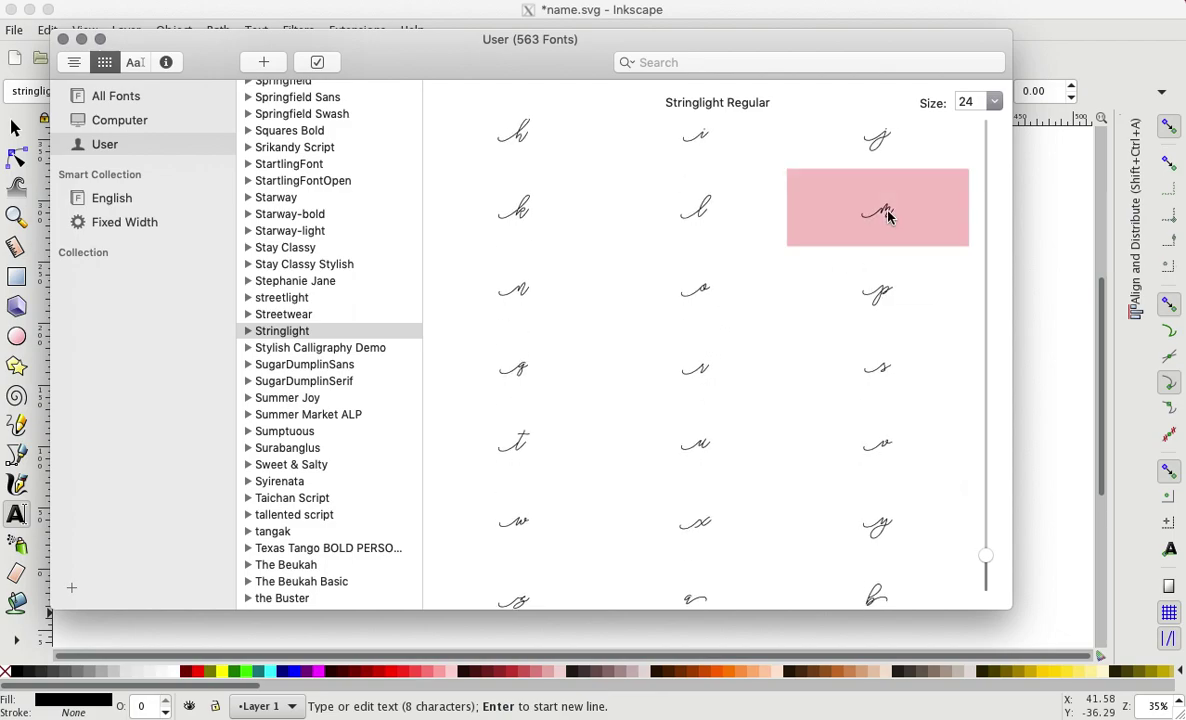
{"action": "mouse_move", "coordinate": [804, 183]}
Step: Replace the name's capital M with the swash m glyph pasted from Font Book
{"action": "left_click", "coordinate": [1035, 370]}
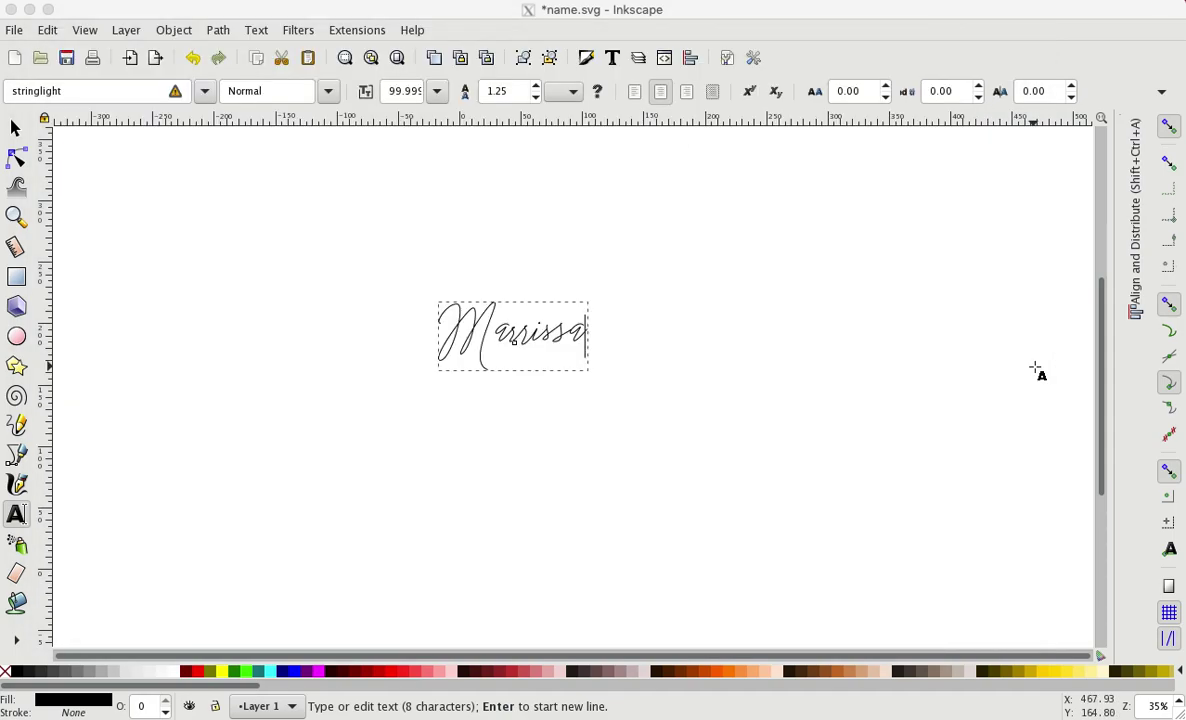
{"action": "left_click", "coordinate": [498, 339]}
{"action": "key", "text": "Delete"}
{"action": "key", "text": "Delete"}
{"action": "key", "text": "Delete"}
{"action": "key", "text": "Delete"}
{"action": "key", "text": "Delete"}
{"action": "key", "text": "Delete"}
{"action": "key", "text": "Delete"}
{"action": "right_click", "coordinate": [496, 339]}
{"action": "left_click", "coordinate": [534, 354]}
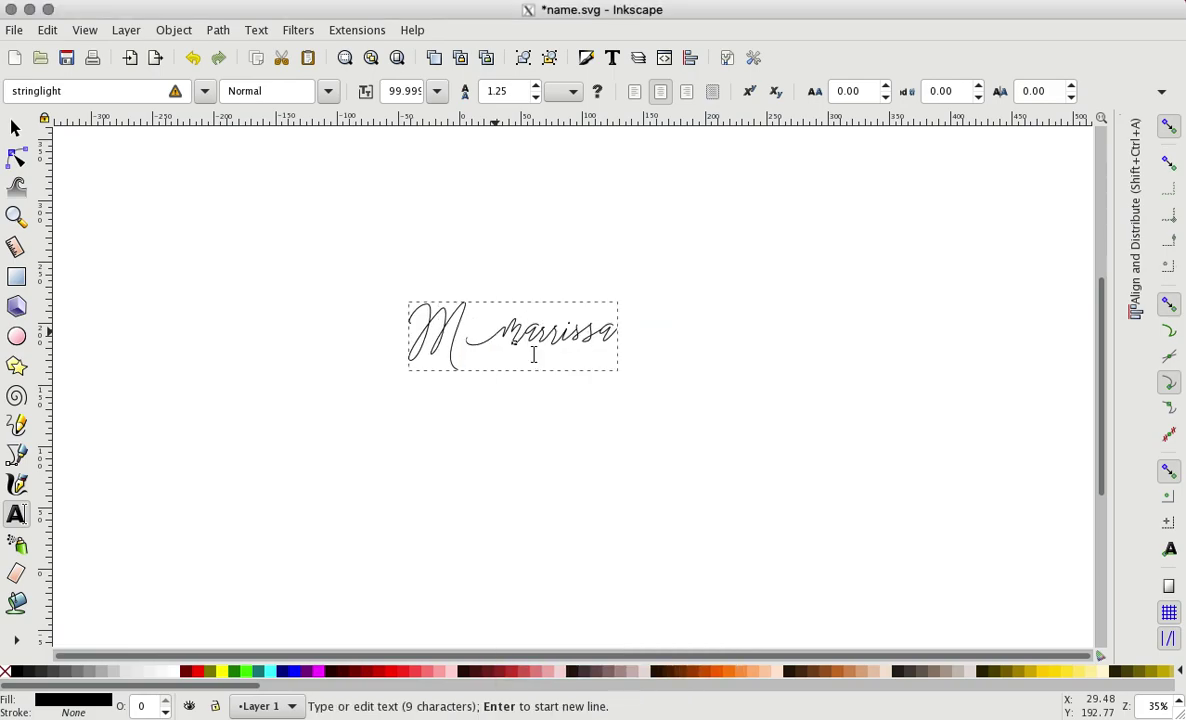
{"action": "key", "text": "Home"}
{"action": "key", "text": "Delete"}
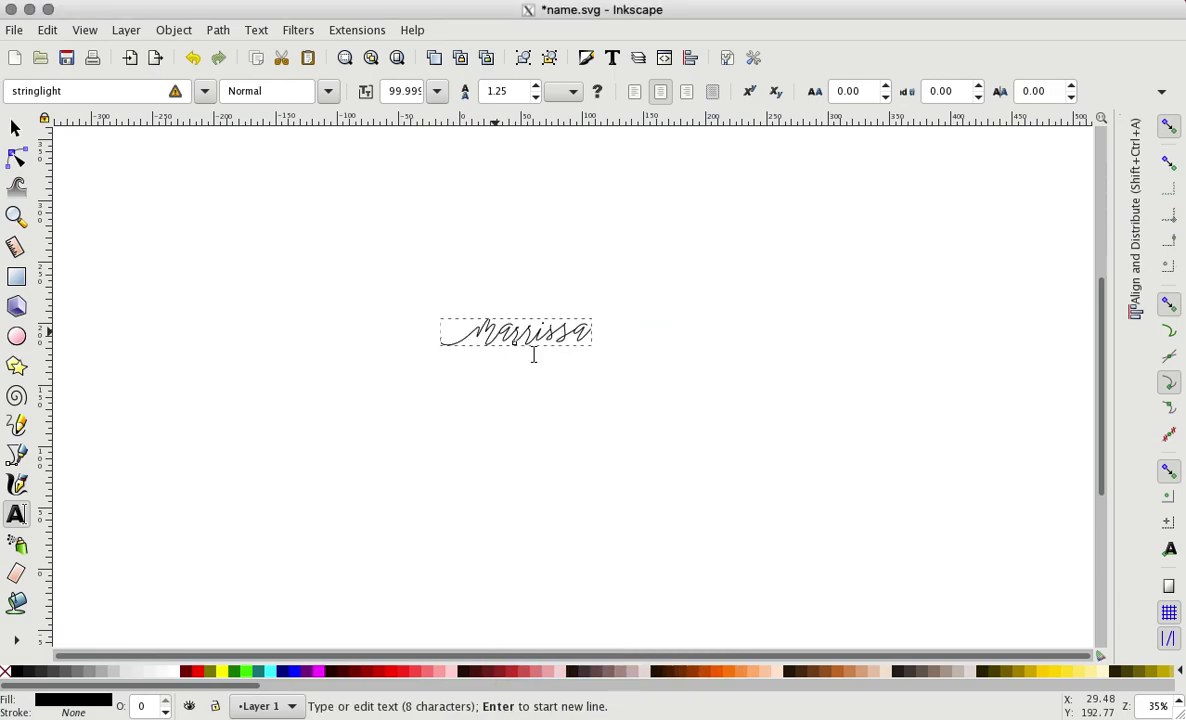
{"action": "key", "text": "Right"}
{"action": "key", "text": "Right"}
{"action": "key", "text": "Right"}
{"action": "key", "text": "Right"}
{"action": "key", "text": "Right"}
{"action": "key", "text": "Right"}
{"action": "key", "text": "Right"}
Step: Enlarge the name to about 299 mm wide and move it up and left on the page
{"action": "left_click", "coordinate": [16, 128]}
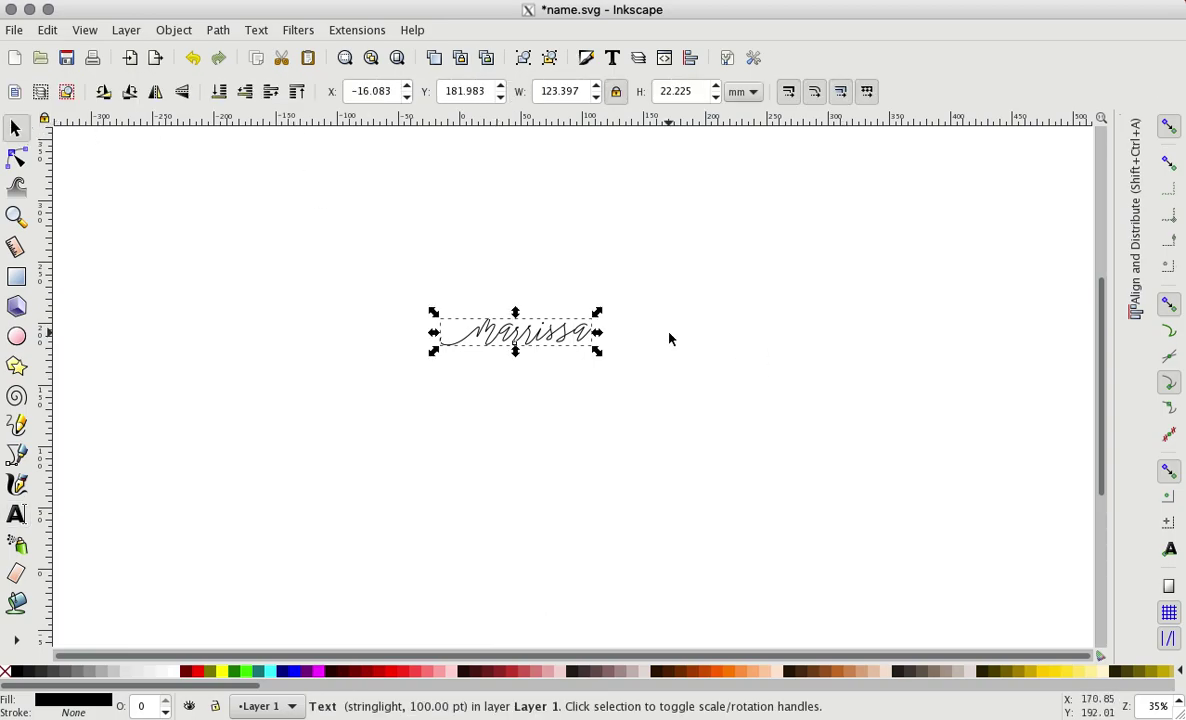
{"action": "left_click_drag", "start_coordinate": [598, 352], "coordinate": [815, 496]}
{"action": "left_click_drag", "start_coordinate": [649, 344], "coordinate": [563, 321]}
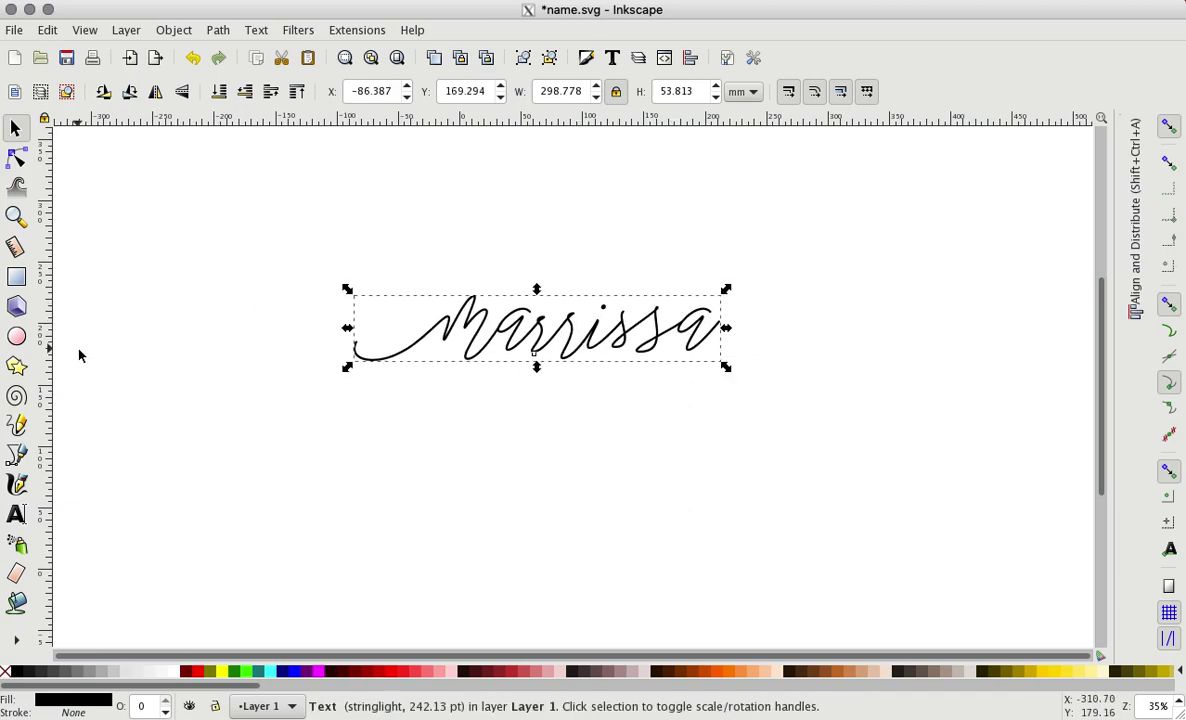
{"action": "left_click", "coordinate": [16, 513]}
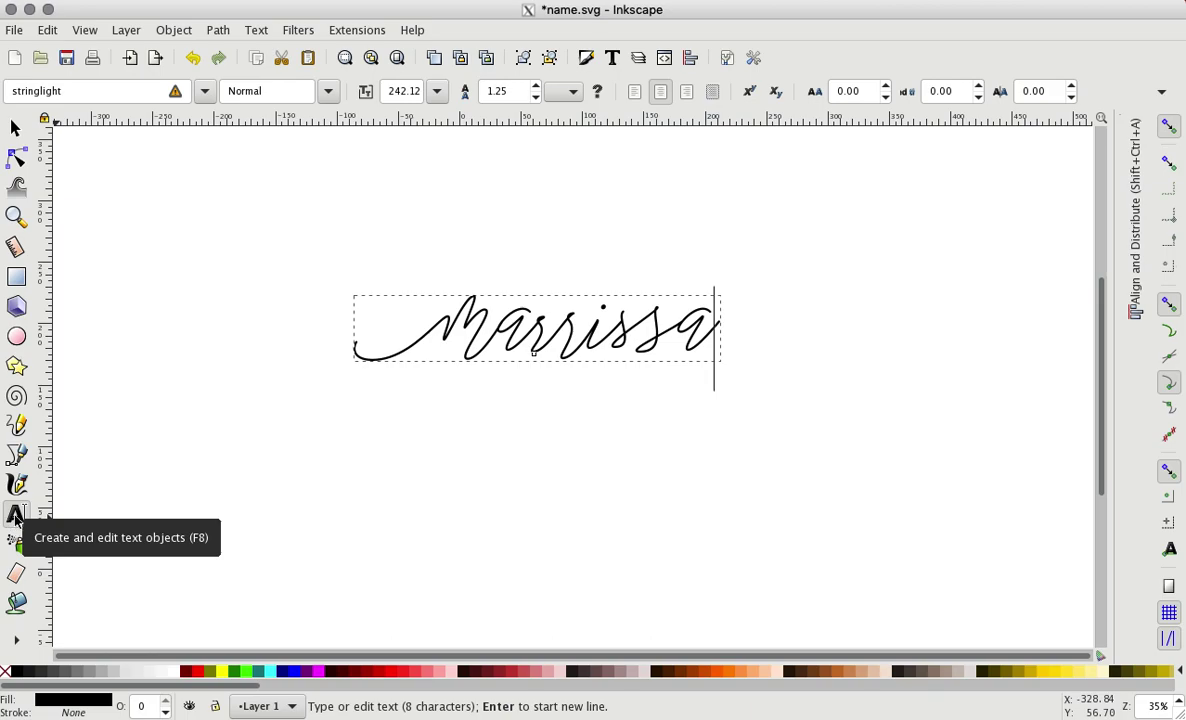
{"action": "left_click", "coordinate": [710, 322]}
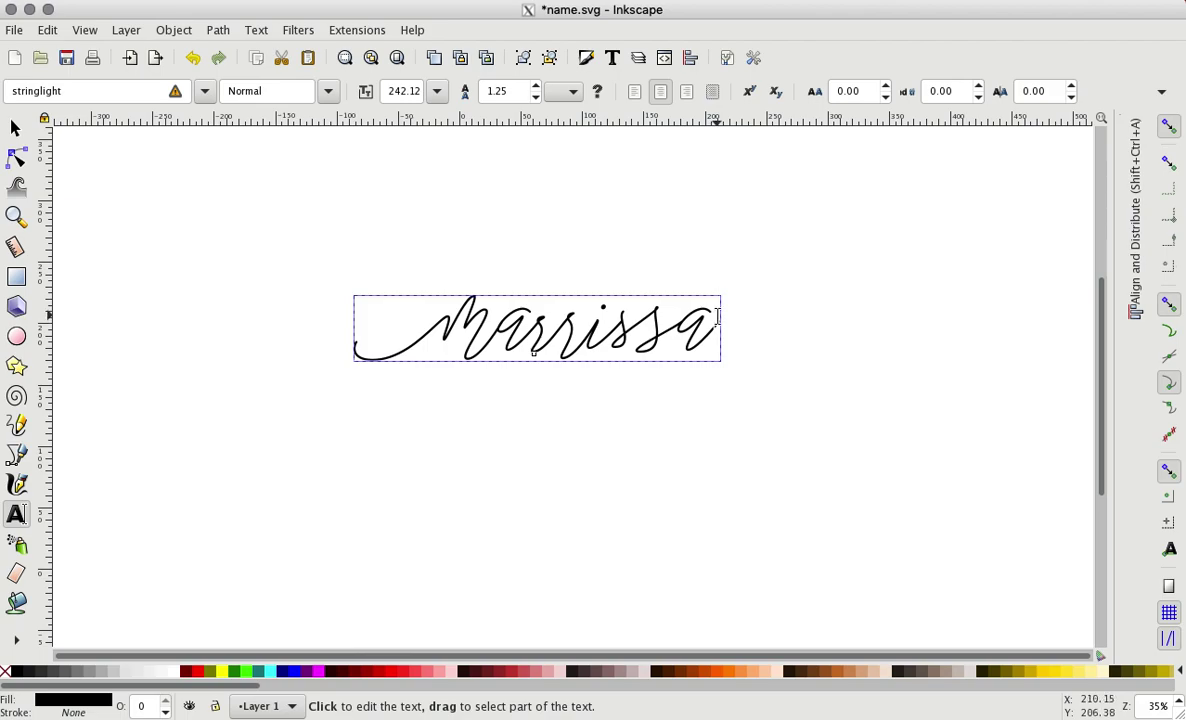
{"action": "mouse_move", "coordinate": [497, 712]}
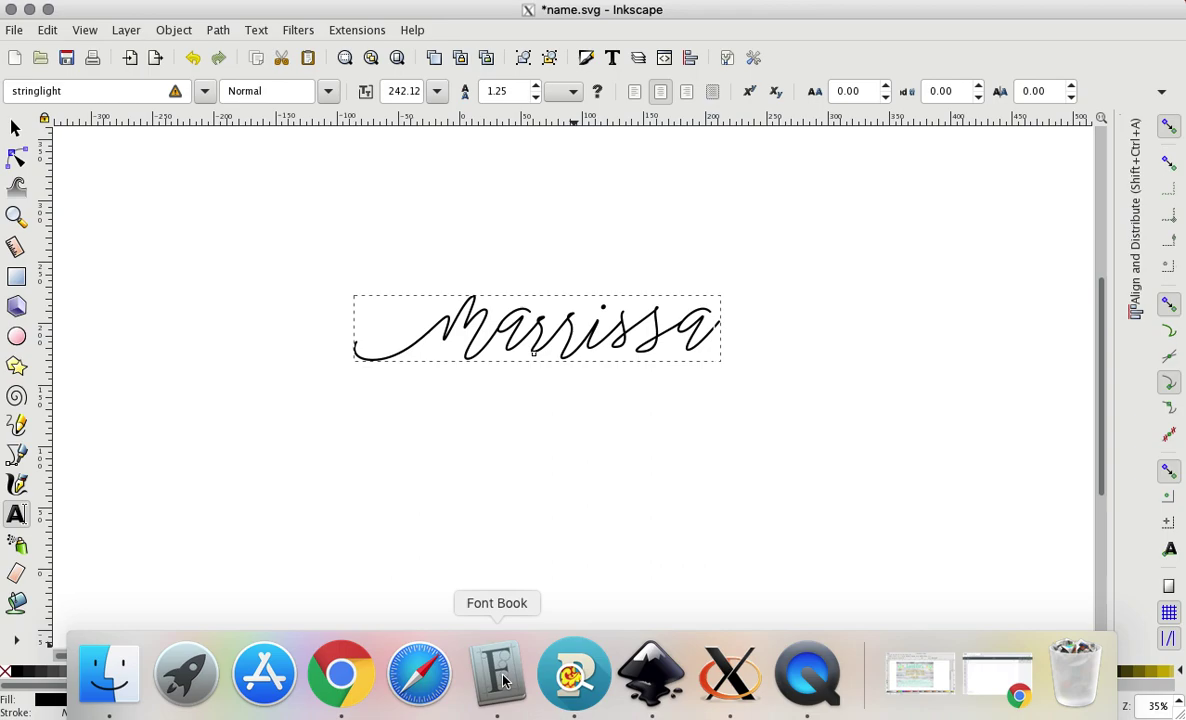
{"action": "left_click", "coordinate": [497, 672]}
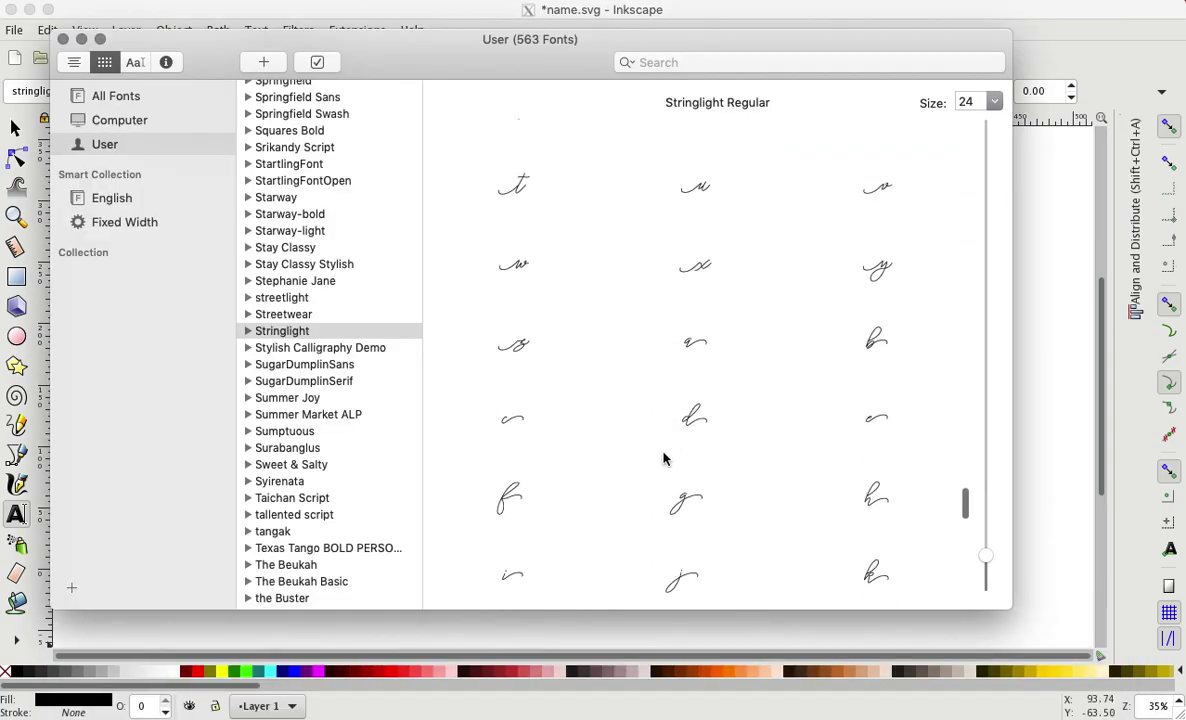
Step: Select Stringlight's swashed lowercase a glyph in Font Book, then return to the name in Inkscape
{"action": "scroll", "coordinate": [663, 458], "scroll_direction": "down", "scroll_amount": 3}
{"action": "left_click", "coordinate": [700, 188]}
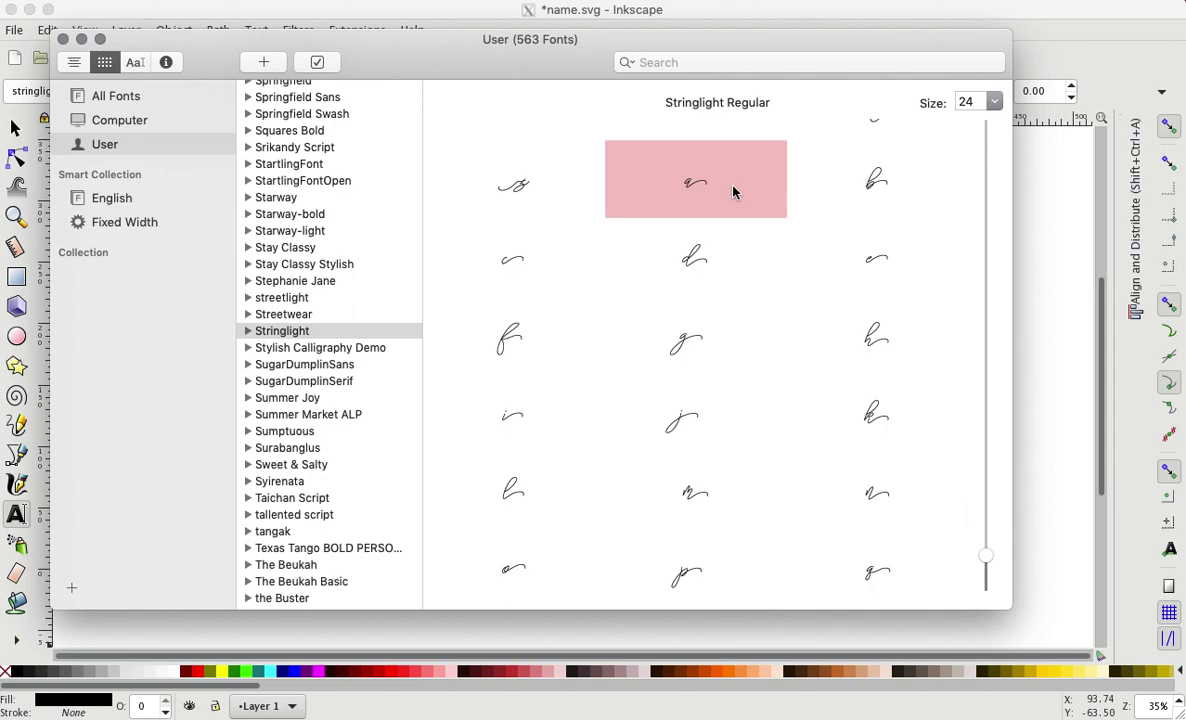
{"action": "left_click", "coordinate": [1055, 370]}
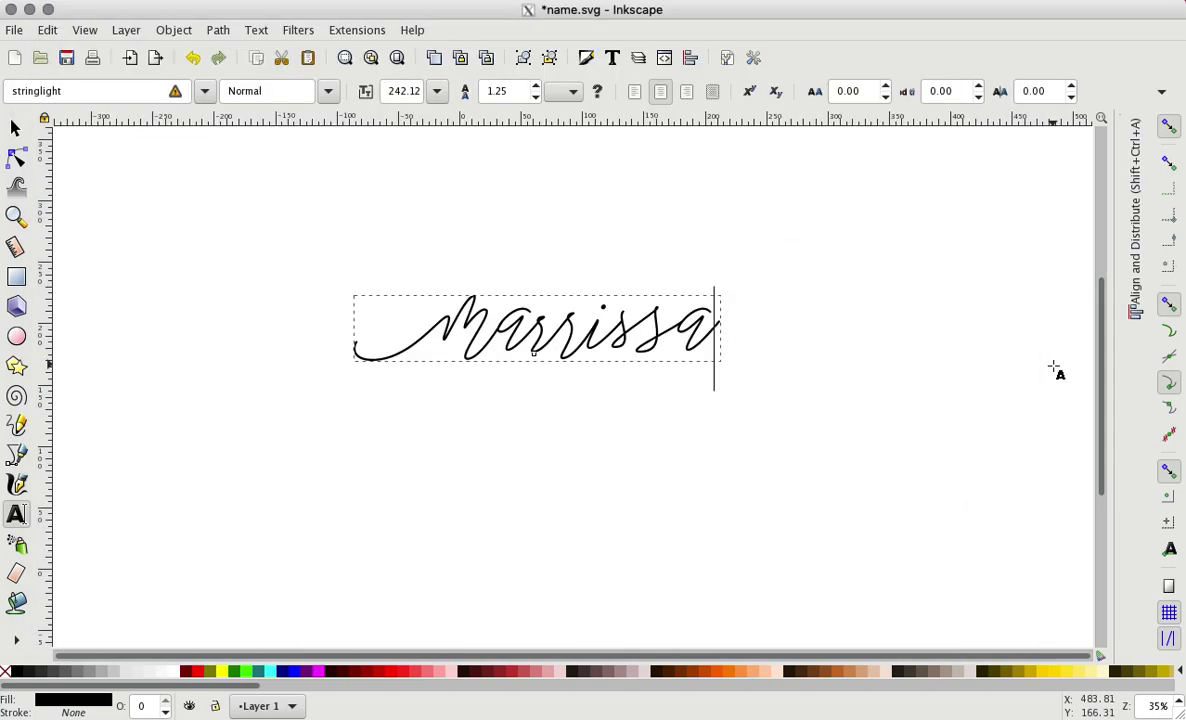
Step: Paste the swash a at the end of the name and delete the extra plain a
{"action": "left_click", "coordinate": [713, 335]}
{"action": "right_click", "coordinate": [714, 335]}
{"action": "left_click", "coordinate": [742, 353]}
{"action": "left_click", "coordinate": [662, 335]}
{"action": "key", "text": "BackSpace"}
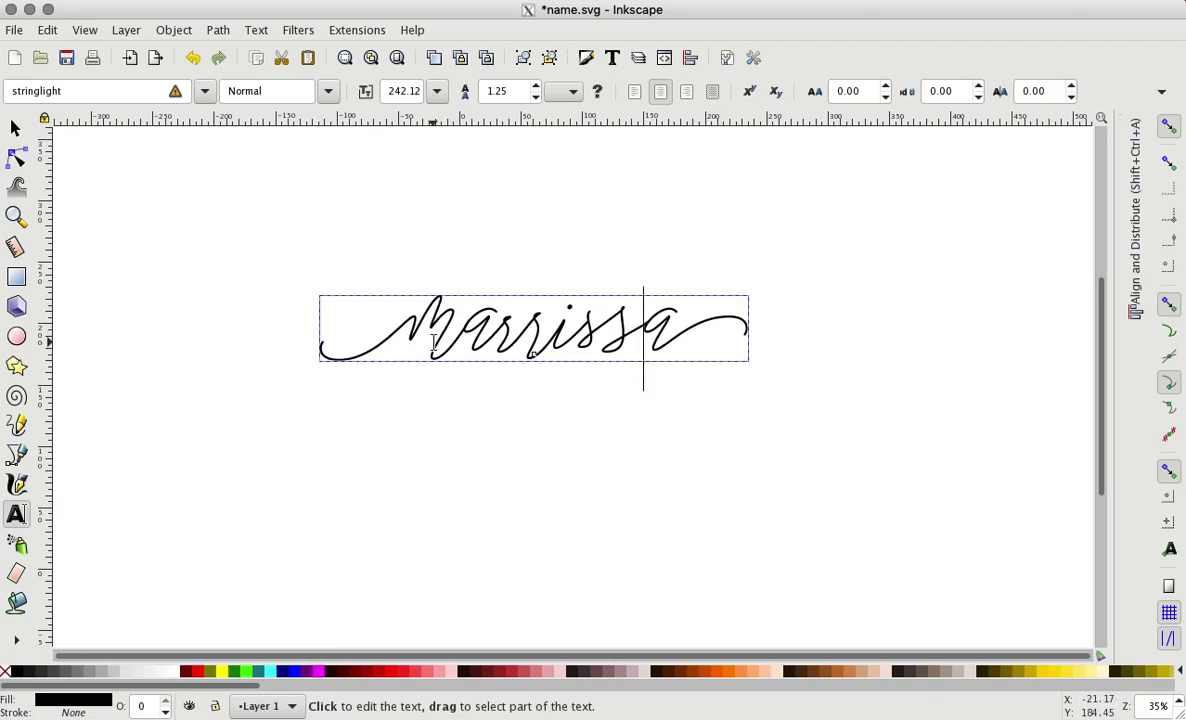
{"action": "left_click", "coordinate": [486, 408]}
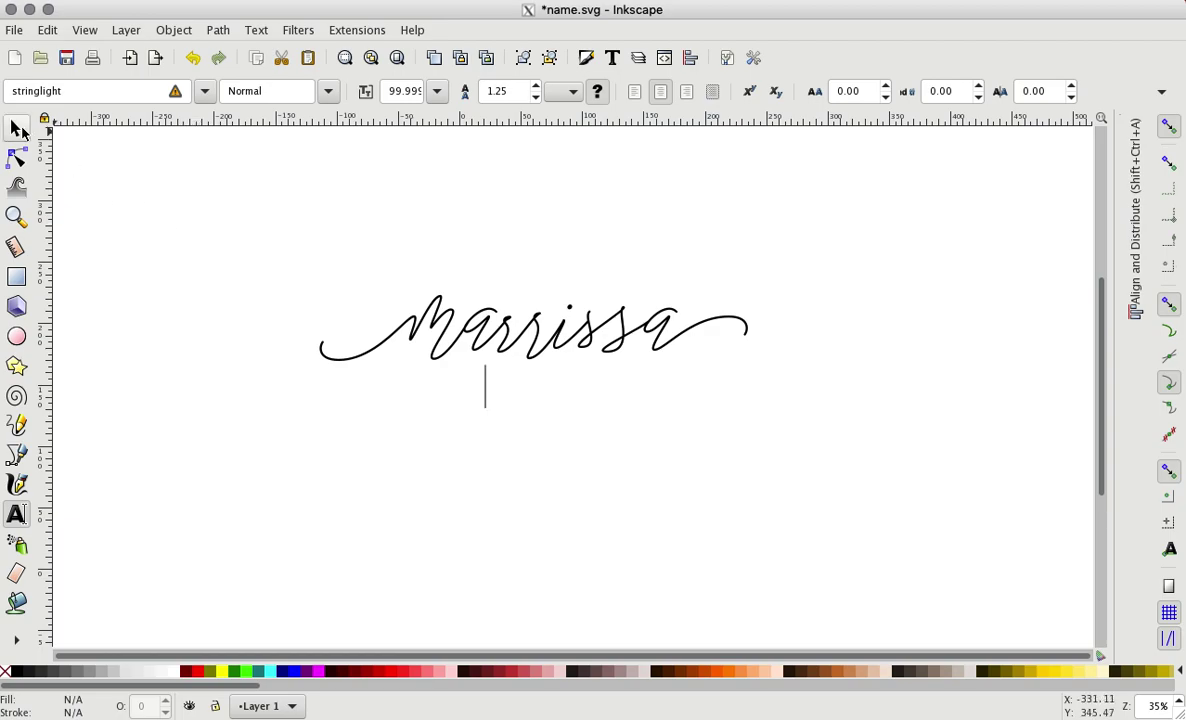
Step: Select the name object, now 348.828 mm wide, and place the caret back inside it
{"action": "left_click", "coordinate": [17, 127]}
{"action": "left_click", "coordinate": [592, 345]}
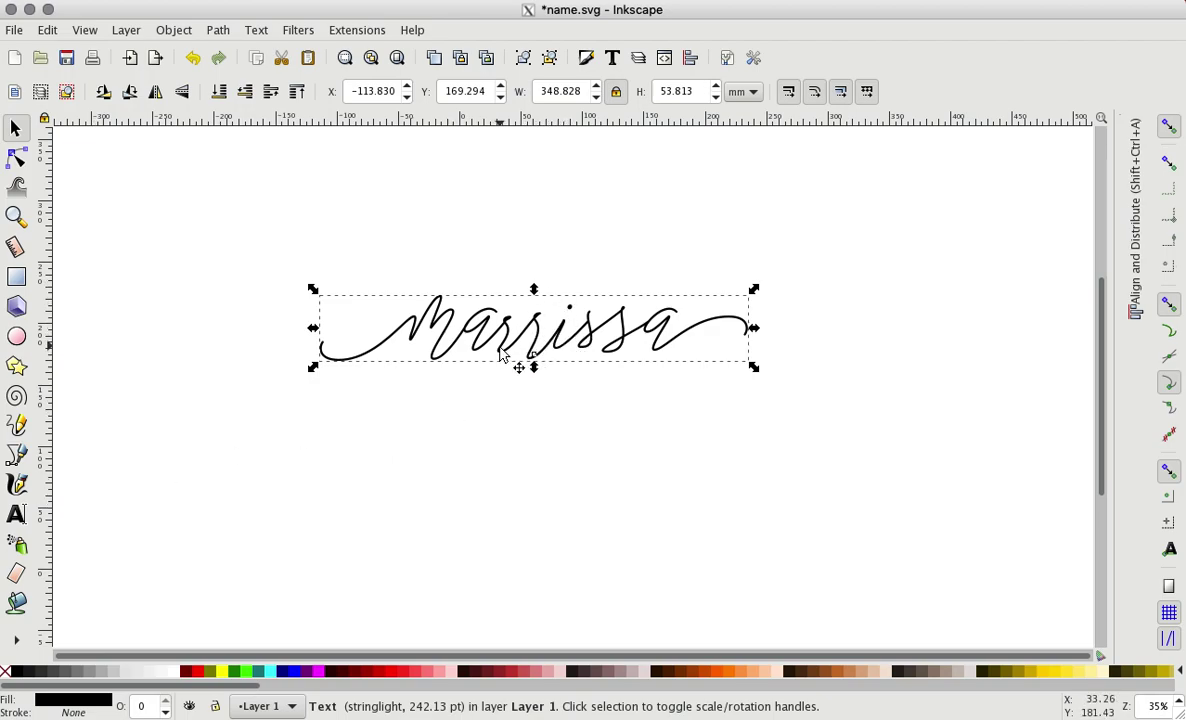
{"action": "left_click", "coordinate": [16, 513]}
{"action": "left_click", "coordinate": [559, 345]}
{"action": "mouse_move", "coordinate": [513, 700]}
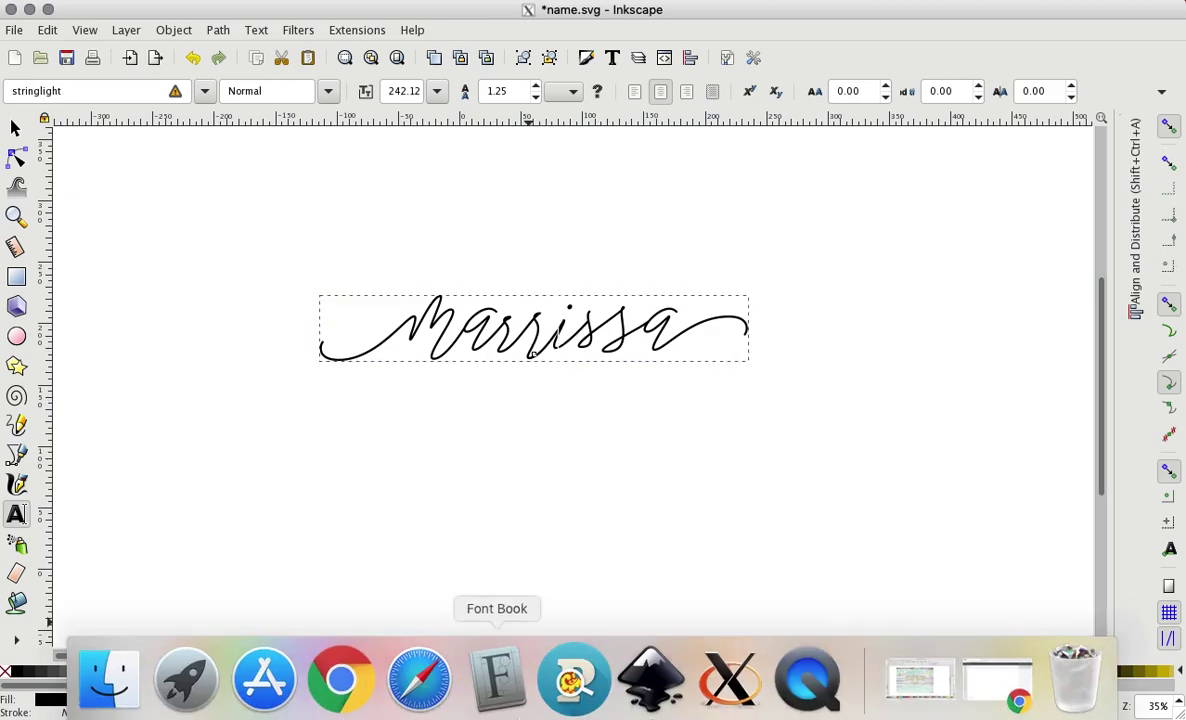
{"action": "left_click", "coordinate": [509, 697]}
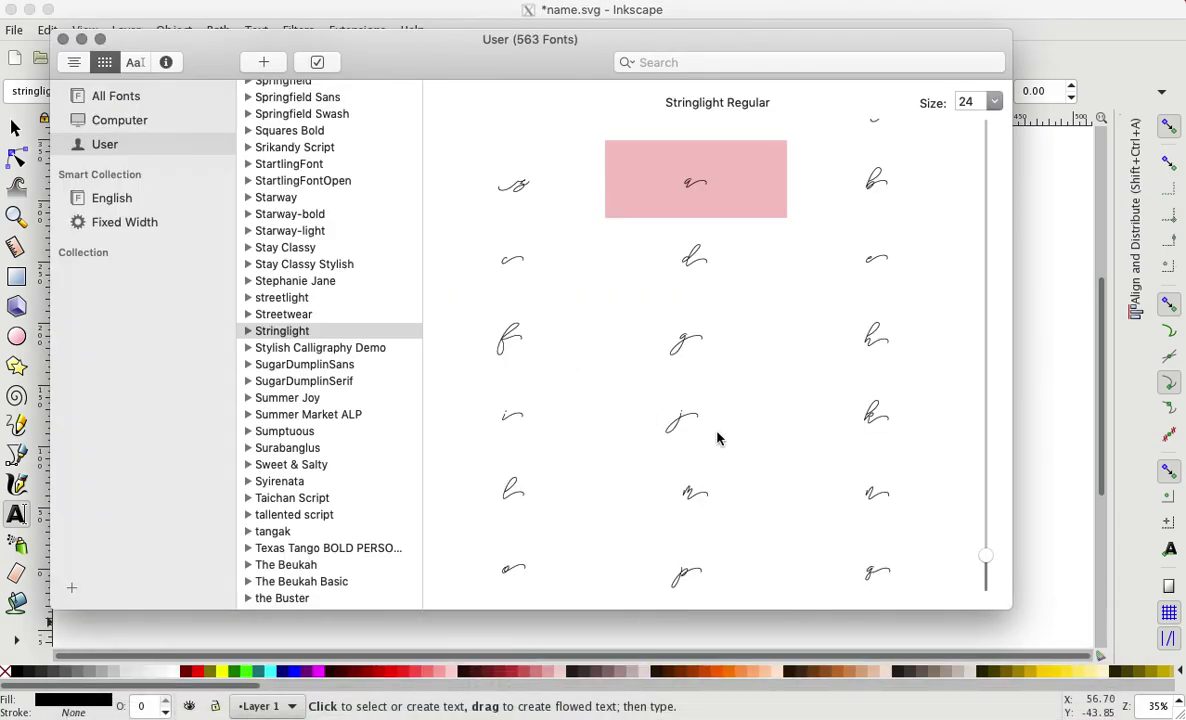
{"action": "scroll", "coordinate": [732, 477], "scroll_direction": "down", "scroll_amount": 10}
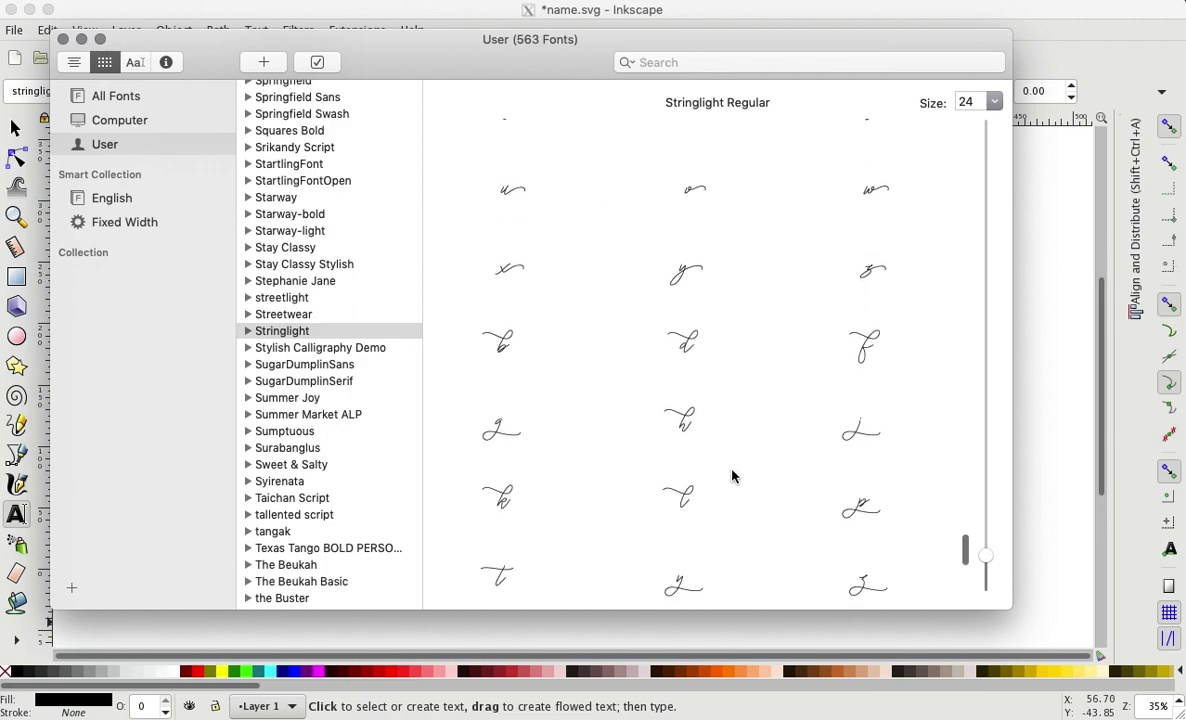
{"action": "scroll", "coordinate": [732, 477], "scroll_direction": "down", "scroll_amount": 2}
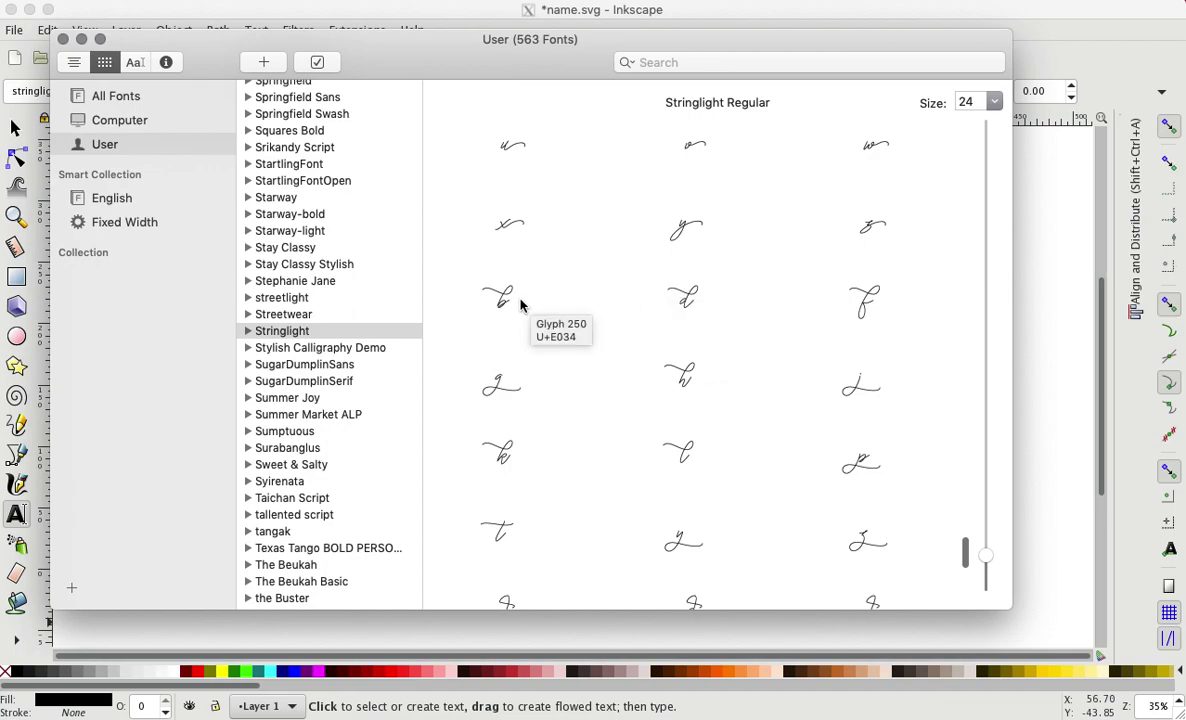
{"action": "scroll", "coordinate": [766, 476], "scroll_direction": "down", "scroll_amount": 5}
{"action": "scroll", "coordinate": [787, 495], "scroll_direction": "down", "scroll_amount": 5}
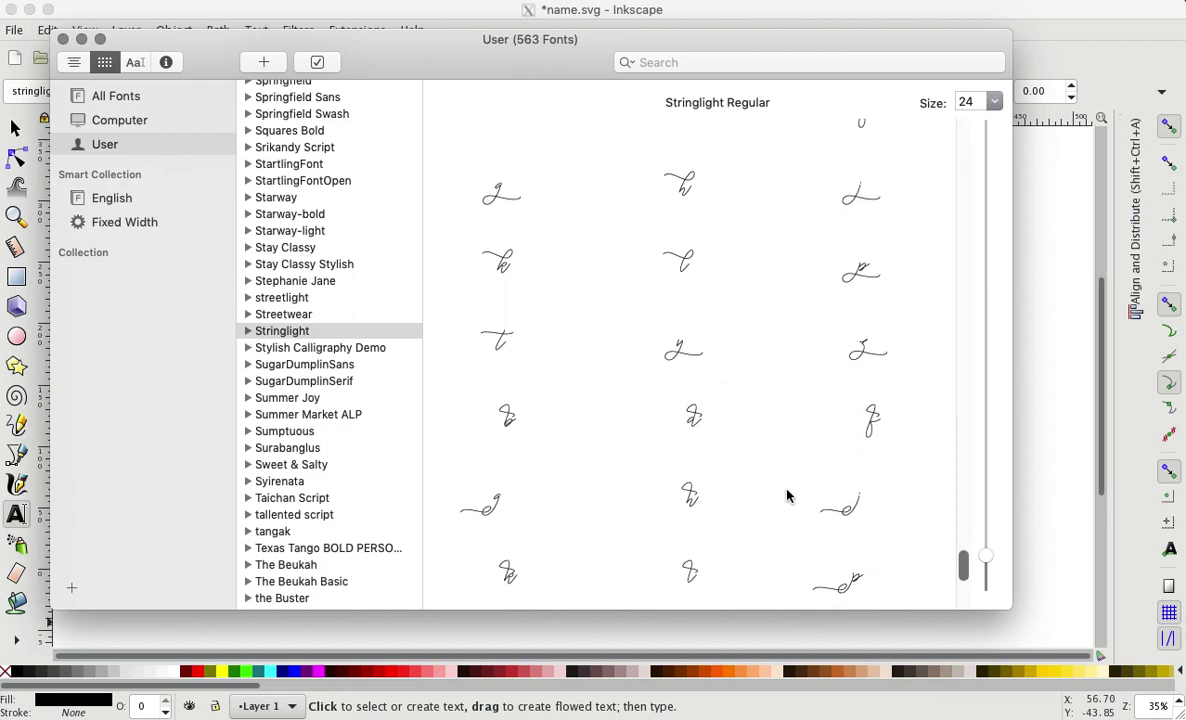
{"action": "scroll", "coordinate": [787, 495], "scroll_direction": "down", "scroll_amount": 10}
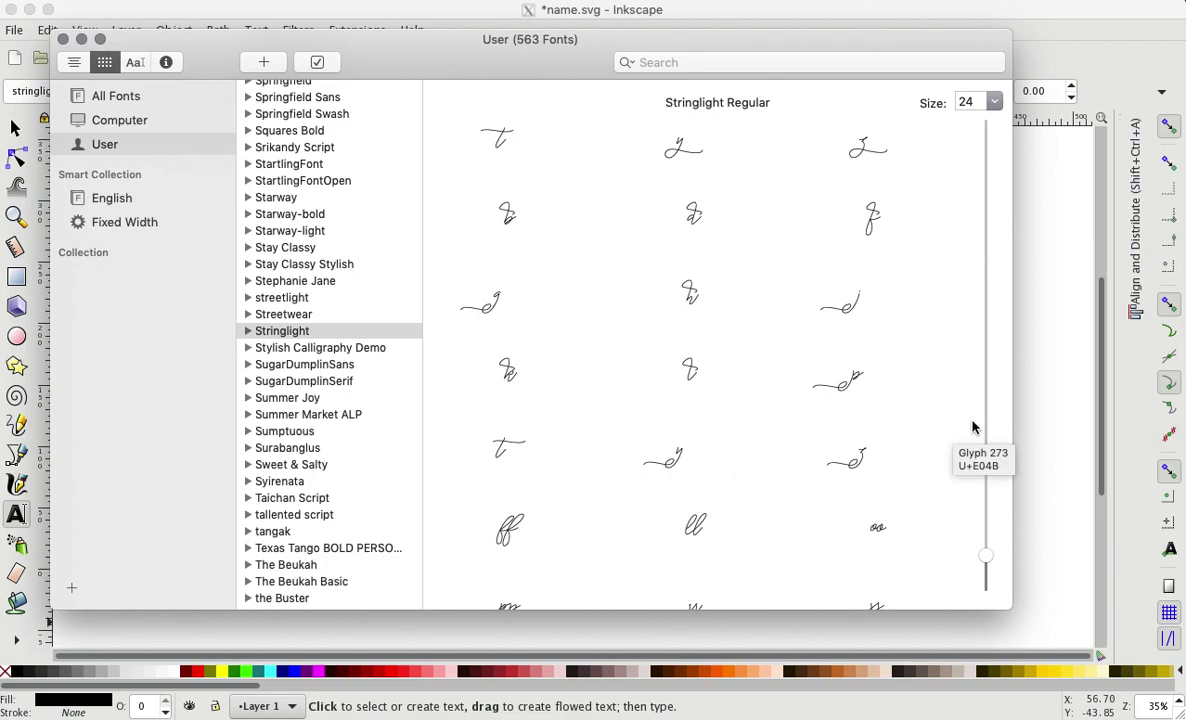
Step: Replace the name's letters with 'together' and delete the leftover a
{"action": "left_click", "coordinate": [1046, 383]}
{"action": "left_click_drag", "start_coordinate": [641, 320], "coordinate": [373, 307]}
{"action": "type", "text": "together"}
{"action": "key", "text": "Delete"}
Step: Paste the swash t copied from Font Book into together, removing the duplicated t
{"action": "mouse_move", "coordinate": [572, 700]}
{"action": "left_click", "coordinate": [499, 690]}
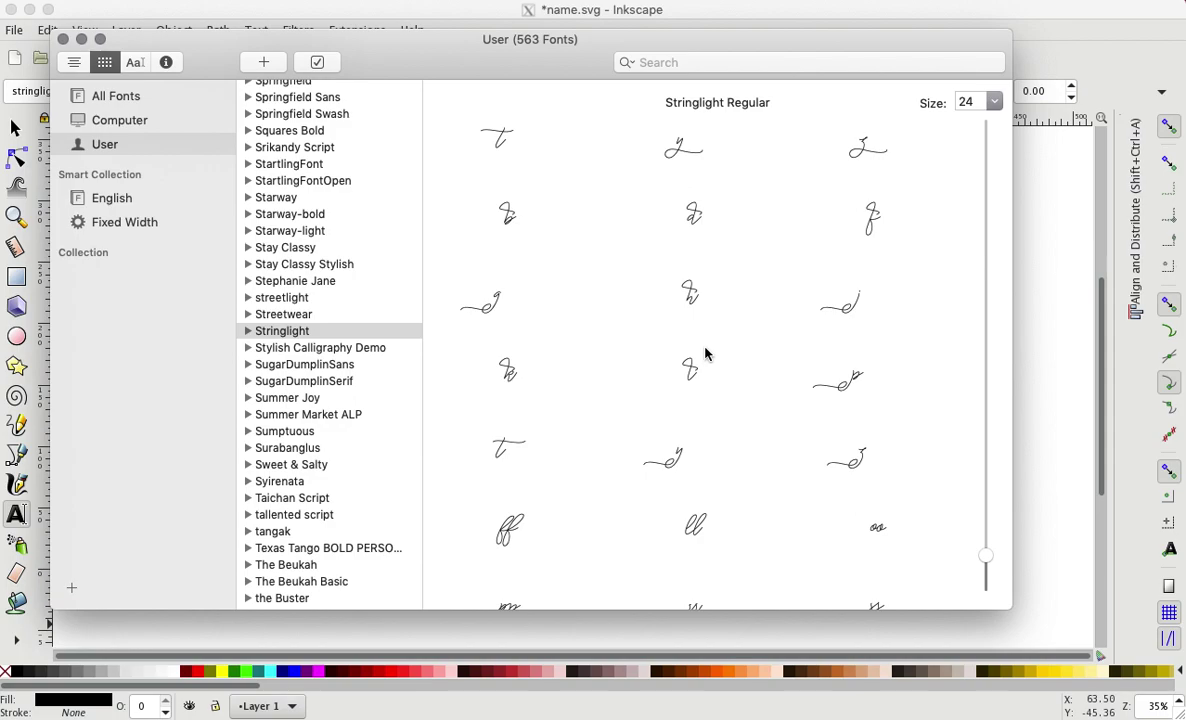
{"action": "left_click", "coordinate": [519, 457]}
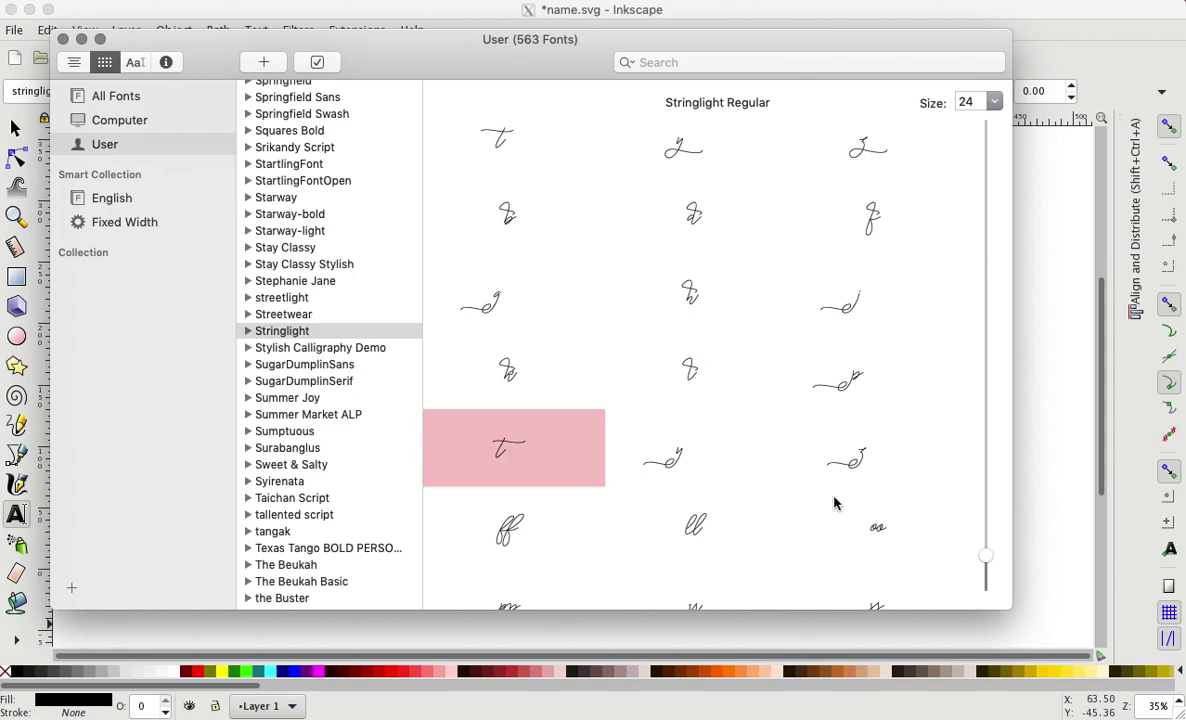
{"action": "key", "text": "super+w"}
{"action": "left_click", "coordinate": [575, 335]}
{"action": "right_click", "coordinate": [575, 335]}
{"action": "left_click", "coordinate": [614, 357]}
{"action": "key", "text": "BackSpace"}
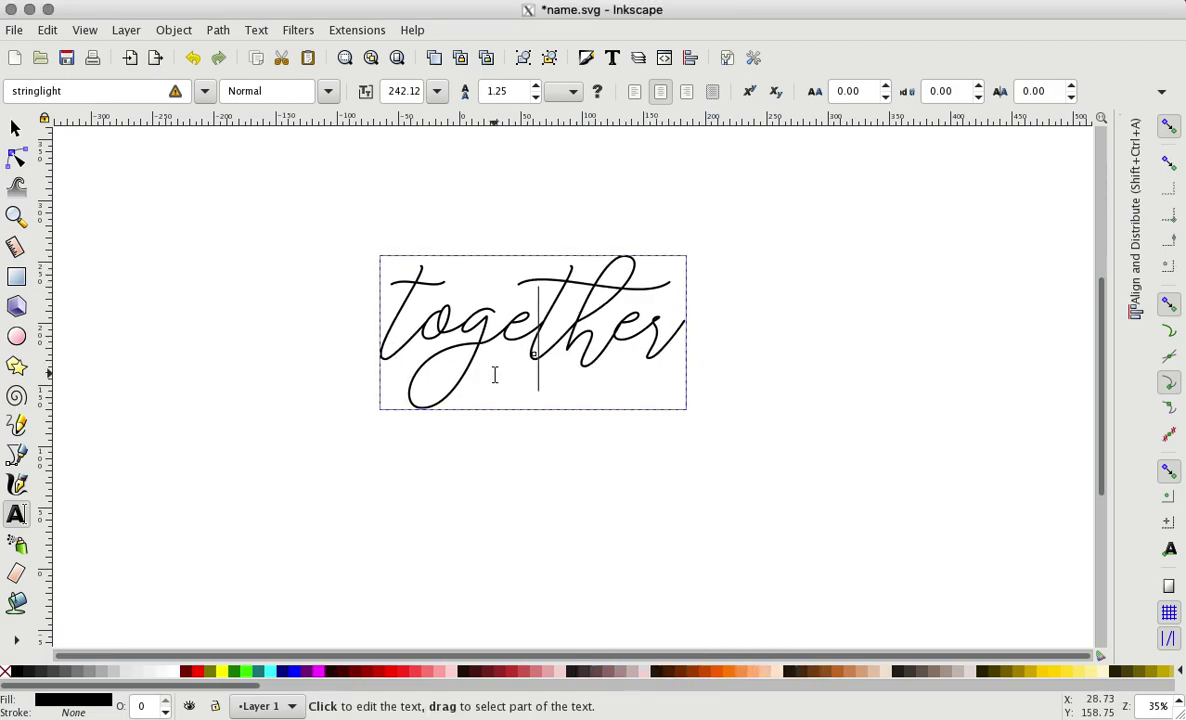
Step: Paste the swash t again, then delete the extra t and the word's second t
{"action": "mouse_move", "coordinate": [416, 662]}
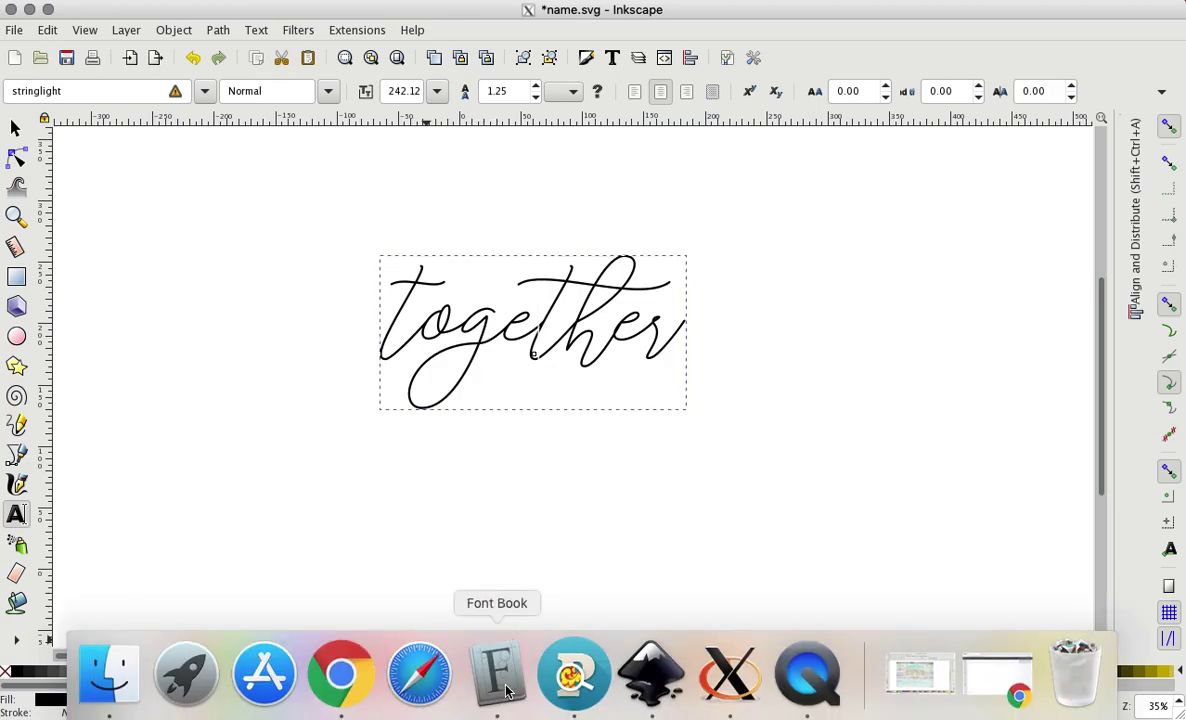
{"action": "left_click", "coordinate": [495, 675]}
{"action": "scroll", "coordinate": [645, 350], "scroll_direction": "up", "scroll_amount": 4}
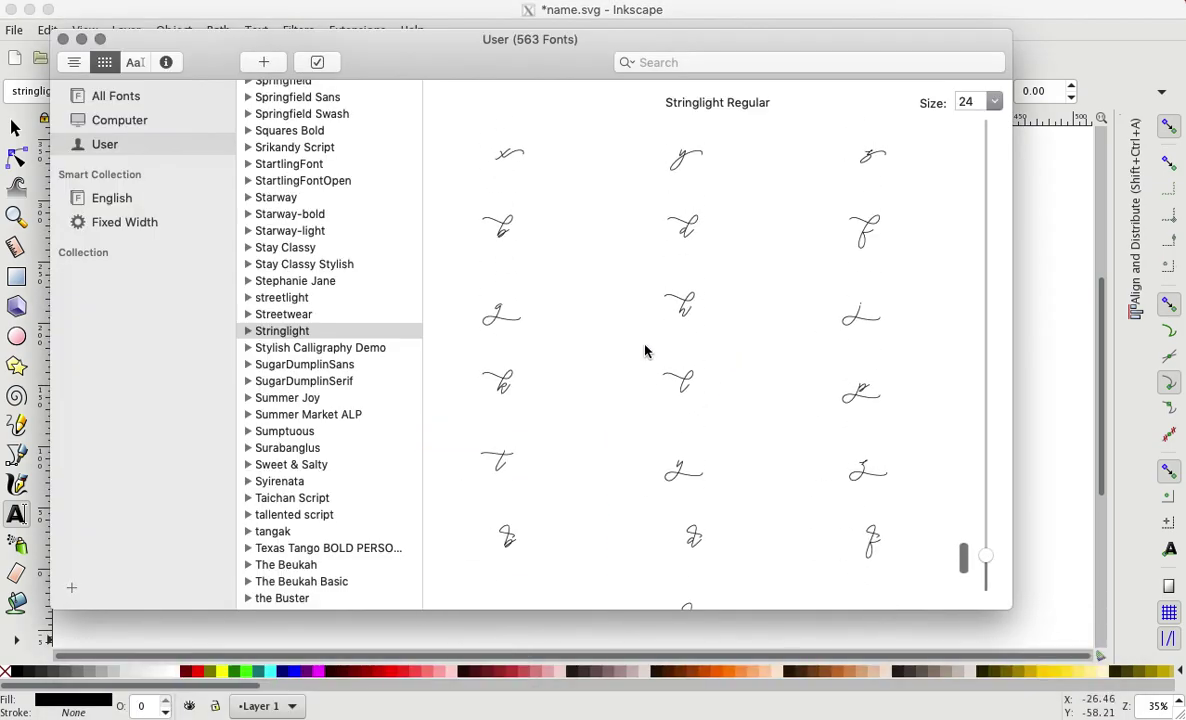
{"action": "left_click", "coordinate": [501, 465]}
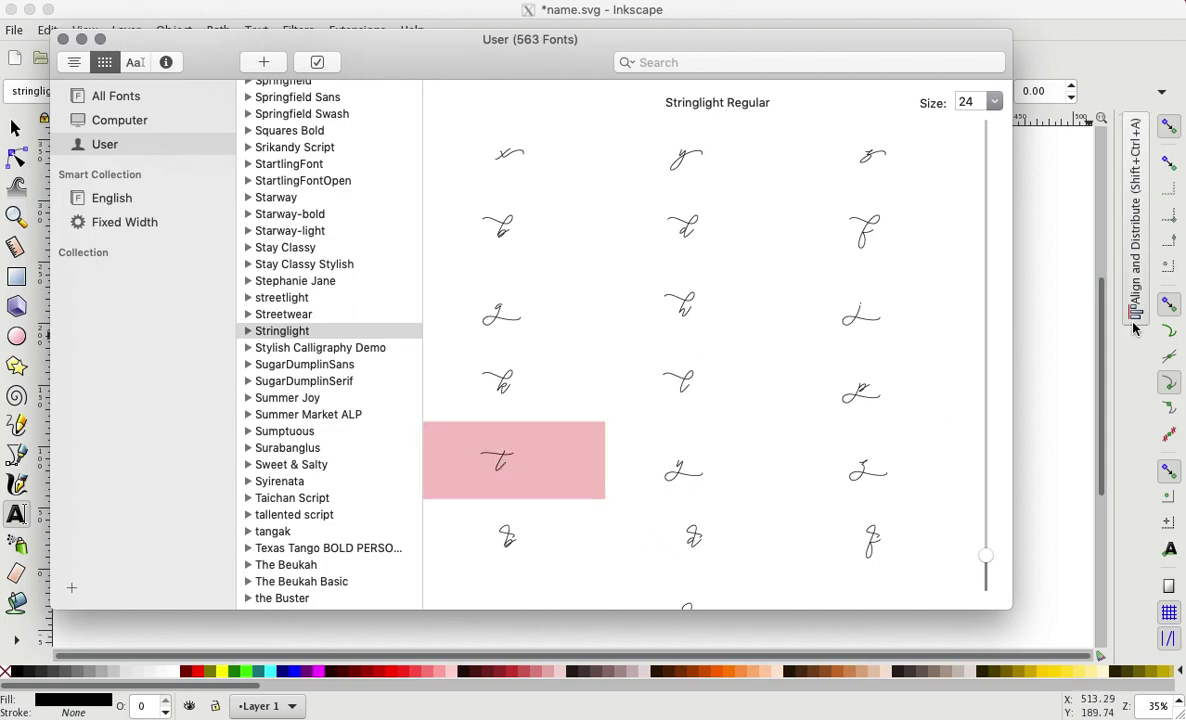
{"action": "left_click", "coordinate": [1133, 318]}
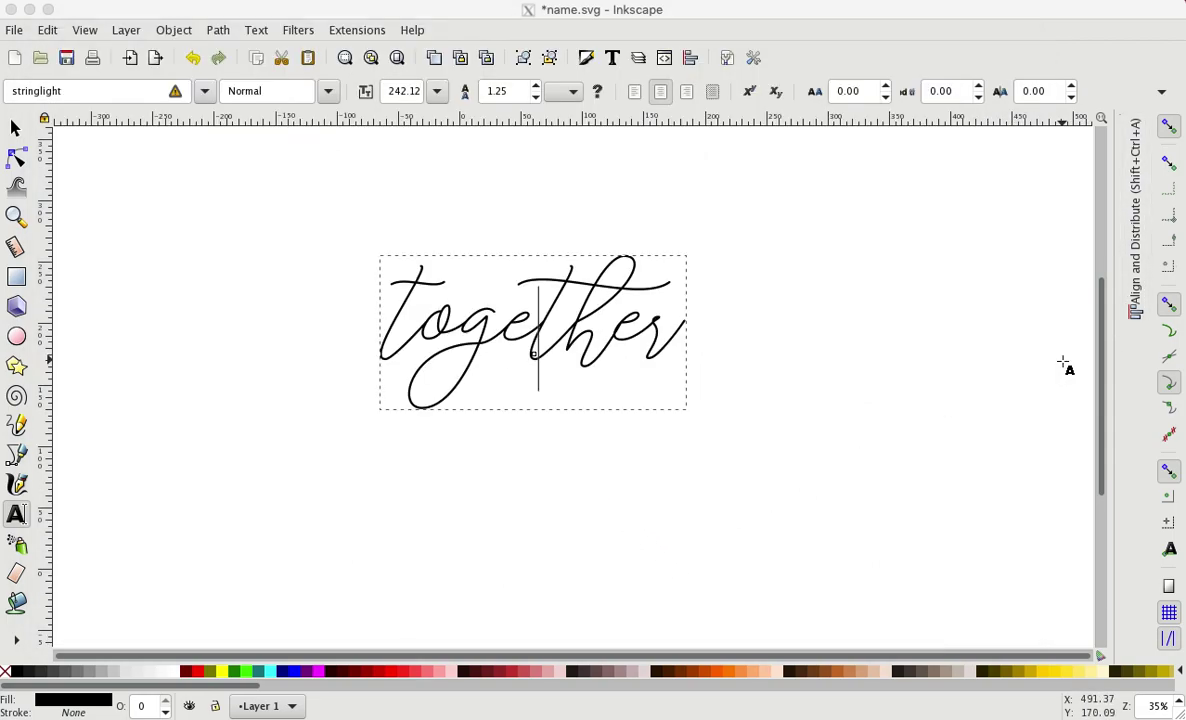
{"action": "right_click", "coordinate": [578, 325]}
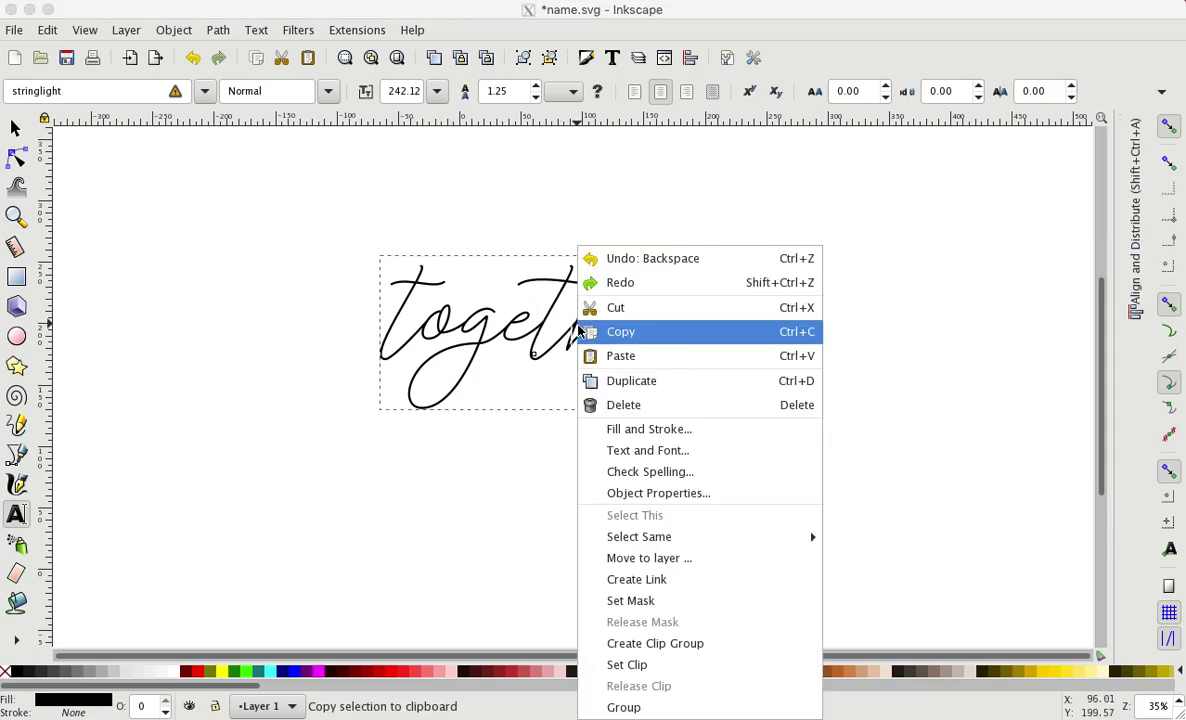
{"action": "left_click", "coordinate": [622, 355]}
{"action": "key", "text": "BackSpace"}
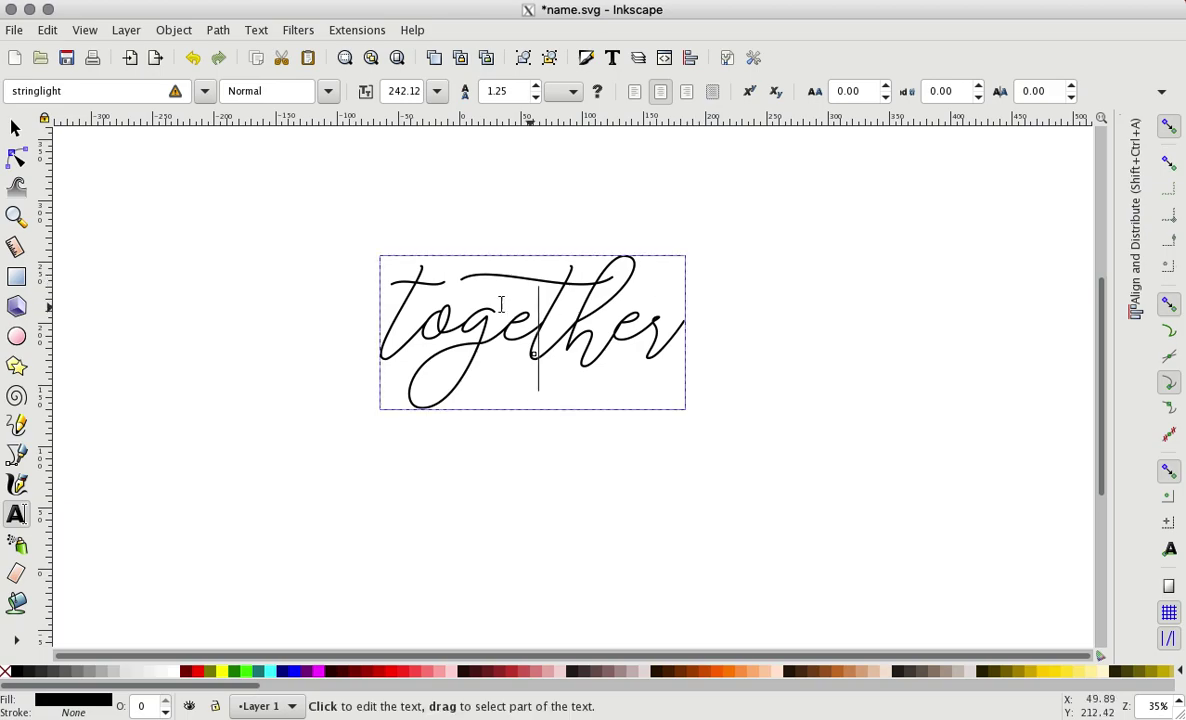
{"action": "left_click", "coordinate": [567, 333]}
{"action": "key", "text": "BackSpace"}
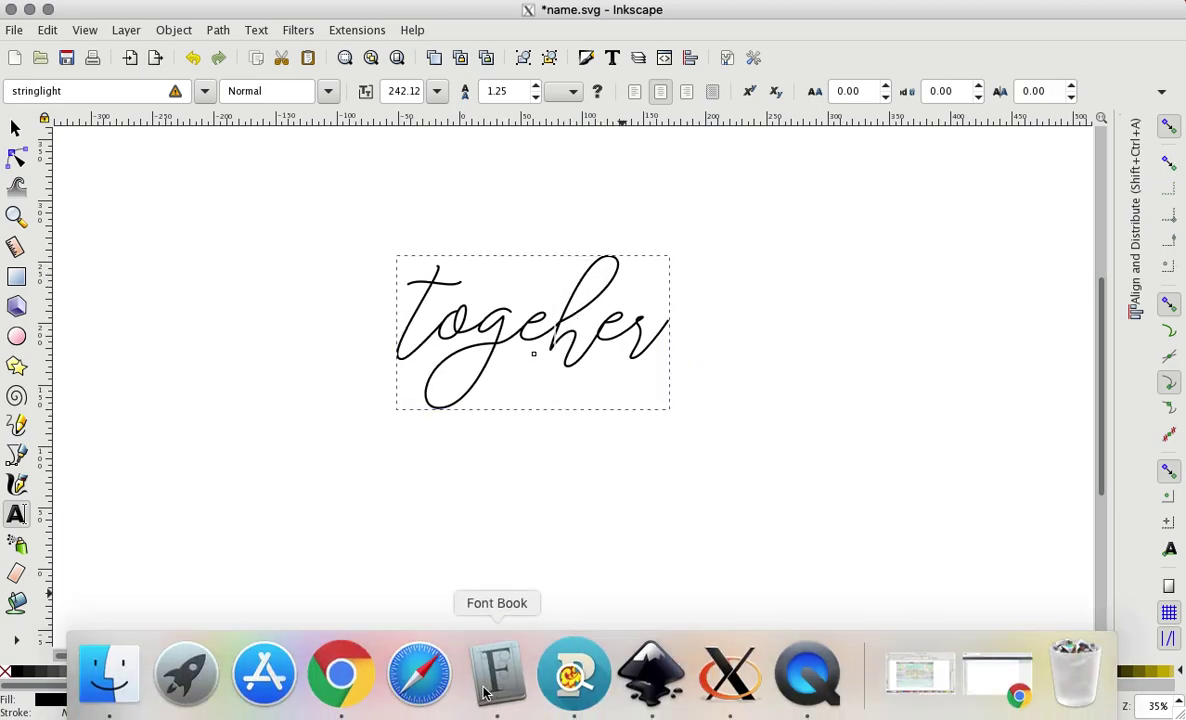
Step: Retype the missing t so together is whole again at font size 242.12
{"action": "left_click", "coordinate": [489, 670]}
{"action": "scroll", "coordinate": [704, 460], "scroll_direction": "down", "scroll_amount": 10}
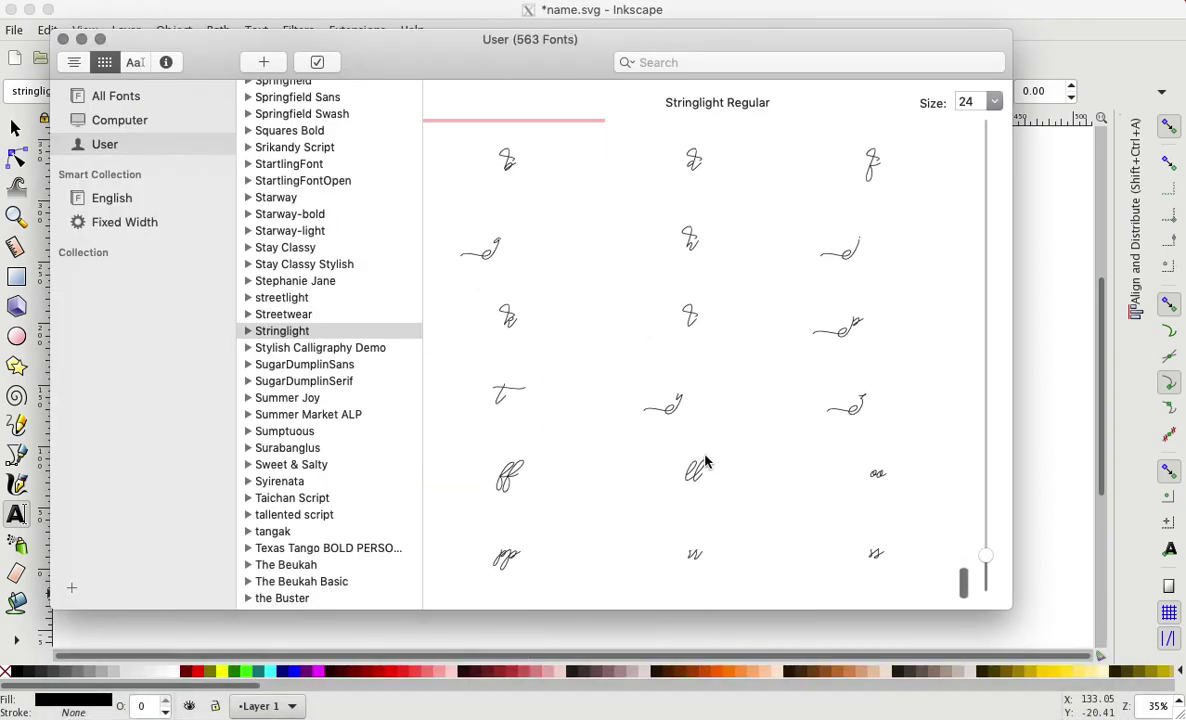
{"action": "left_click", "coordinate": [1083, 442]}
{"action": "right_click", "coordinate": [553, 328]}
{"action": "key", "text": "Escape"}
{"action": "type", "text": "together"}
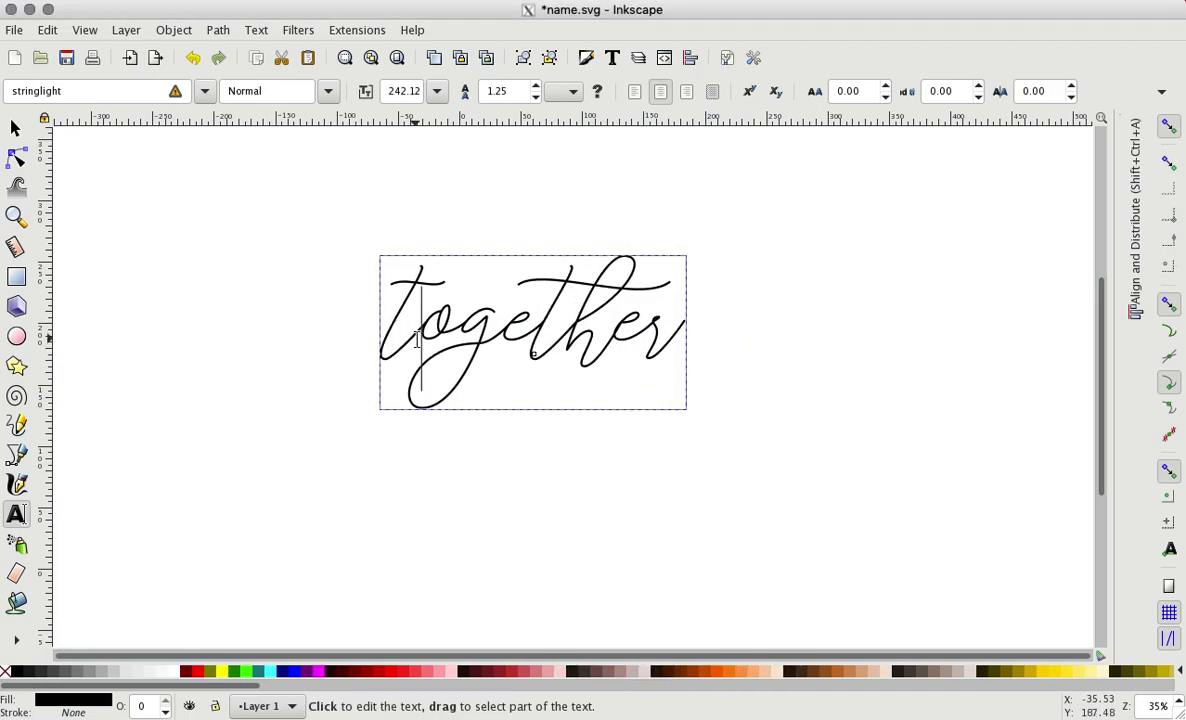
Step: Copy Stringlight's alternate r glyph from Font Book and paste it by the together text
{"action": "left_click", "coordinate": [492, 675]}
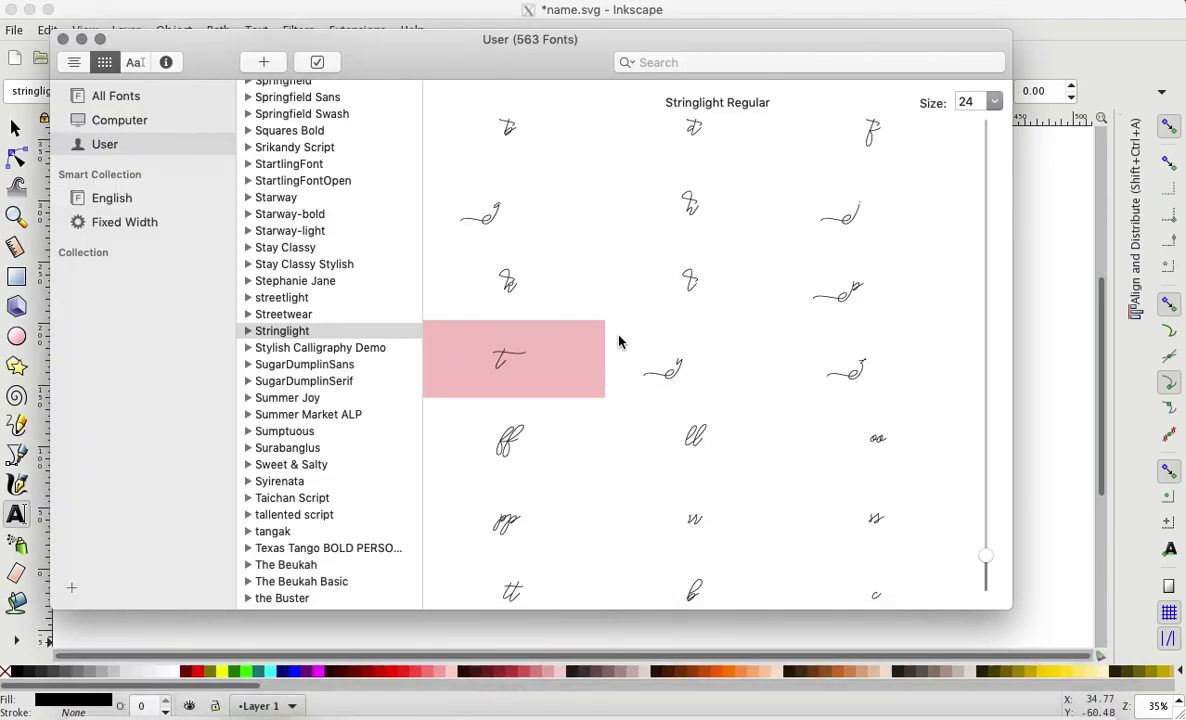
{"action": "scroll", "coordinate": [619, 340], "scroll_direction": "up", "scroll_amount": 10}
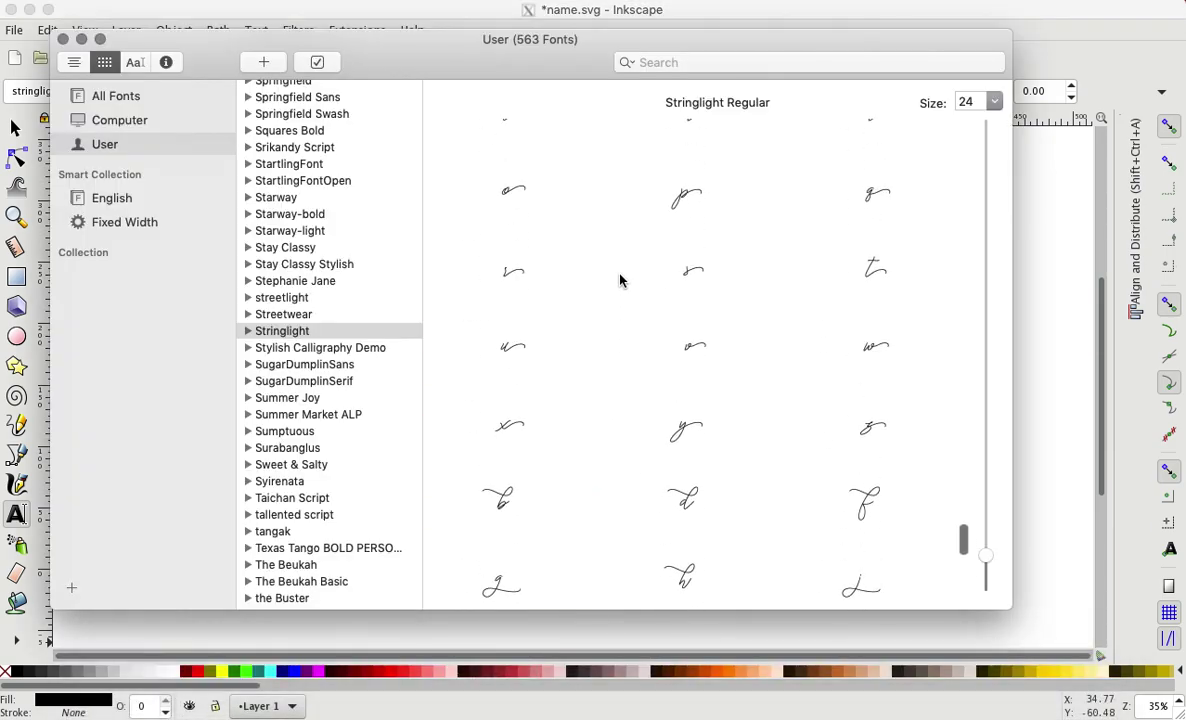
{"action": "left_click", "coordinate": [505, 279]}
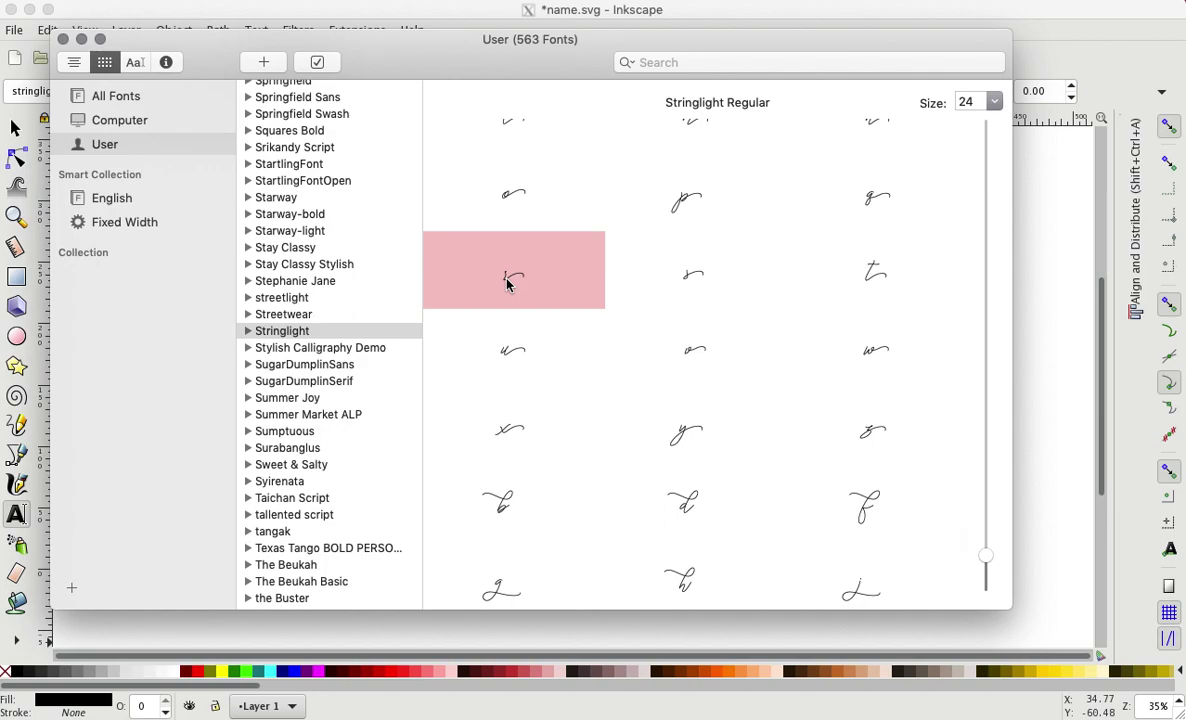
{"action": "left_click", "coordinate": [1050, 330]}
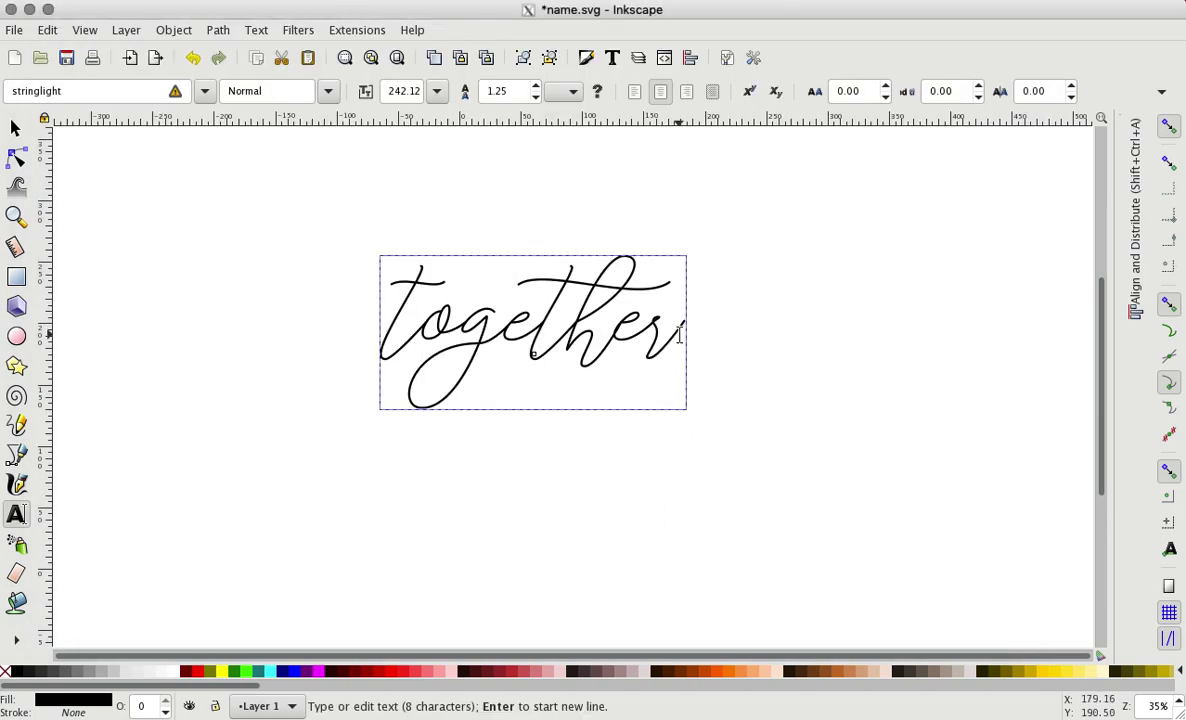
{"action": "right_click", "coordinate": [679, 246]}
{"action": "left_click", "coordinate": [709, 352]}
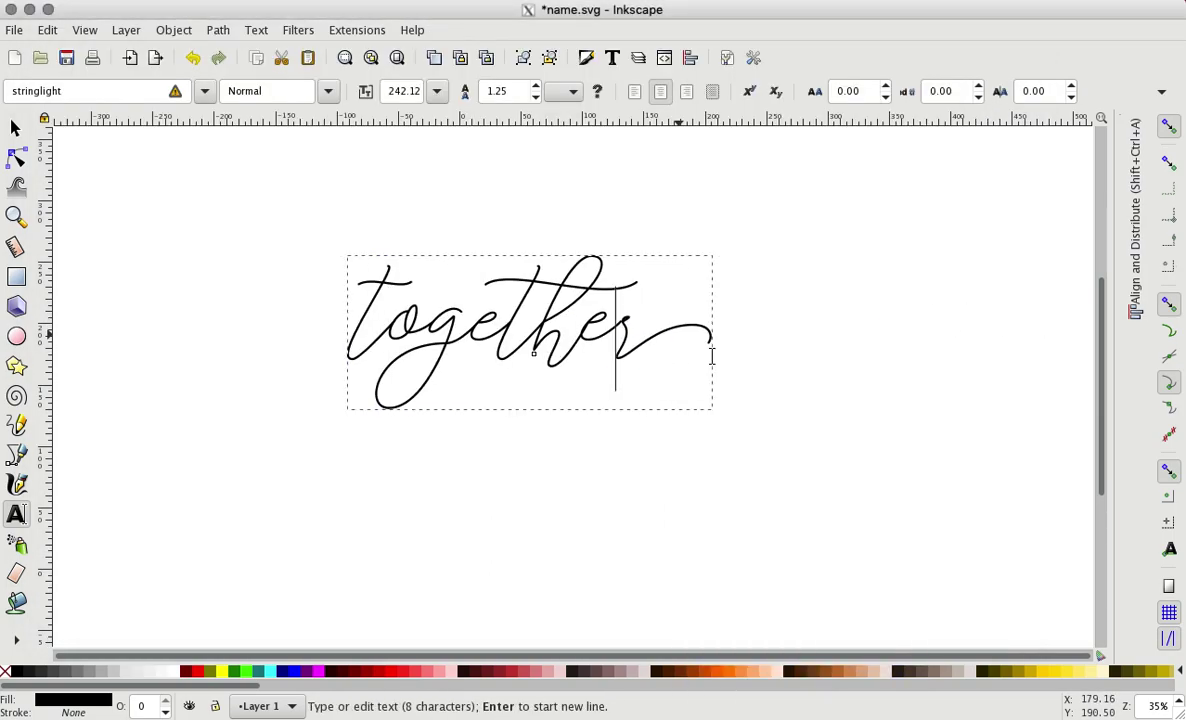
Step: Paste the lead-in swash t into together and delete the old plain first t
{"action": "mouse_move", "coordinate": [339, 693]}
{"action": "left_click", "coordinate": [495, 693]}
{"action": "scroll", "coordinate": [679, 313], "scroll_direction": "up", "scroll_amount": 10}
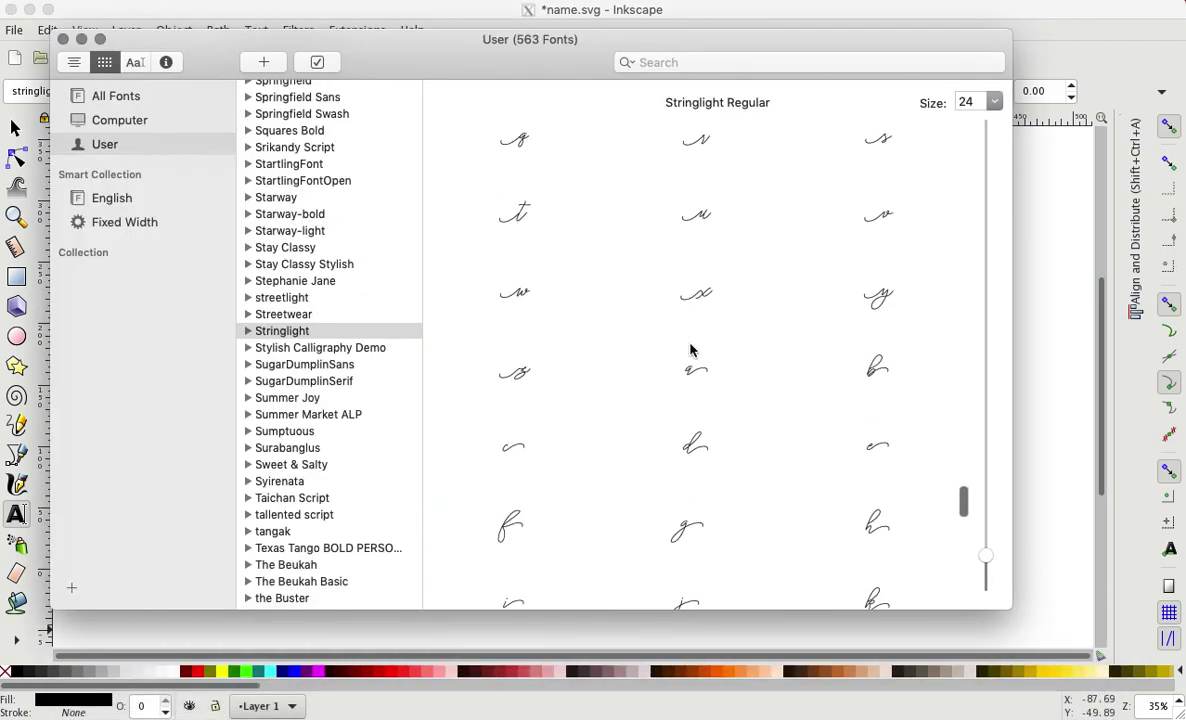
{"action": "scroll", "coordinate": [731, 455], "scroll_direction": "down", "scroll_amount": 2}
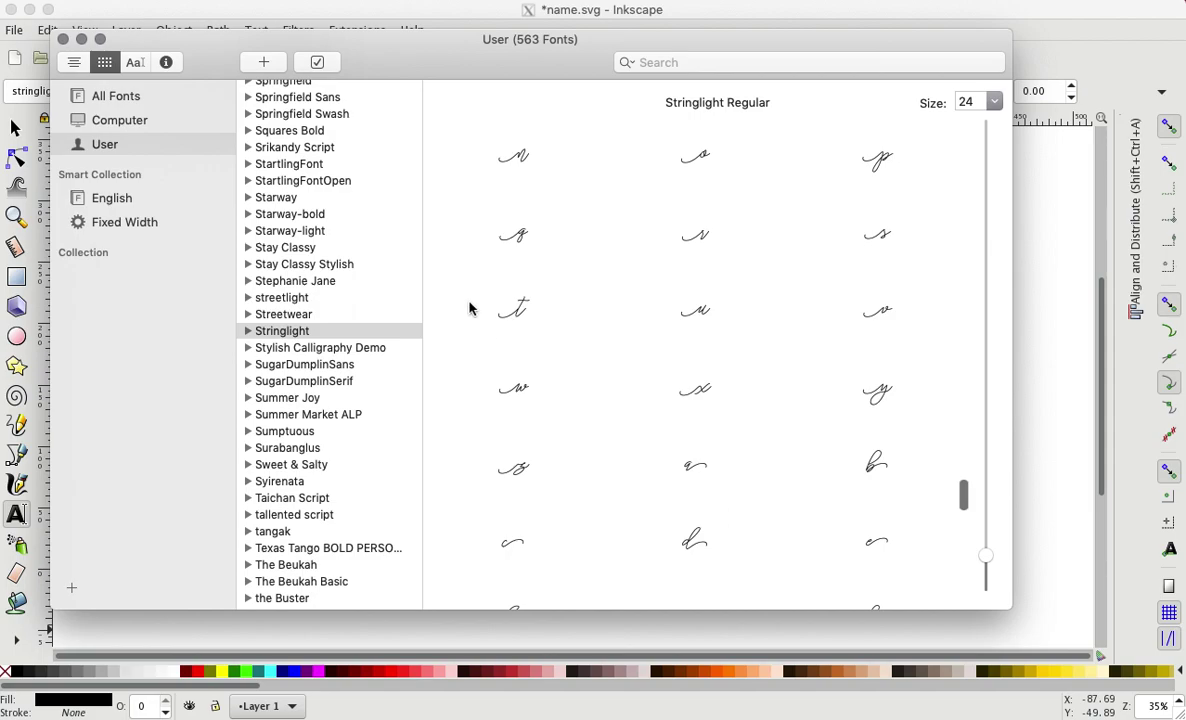
{"action": "left_click", "coordinate": [521, 303]}
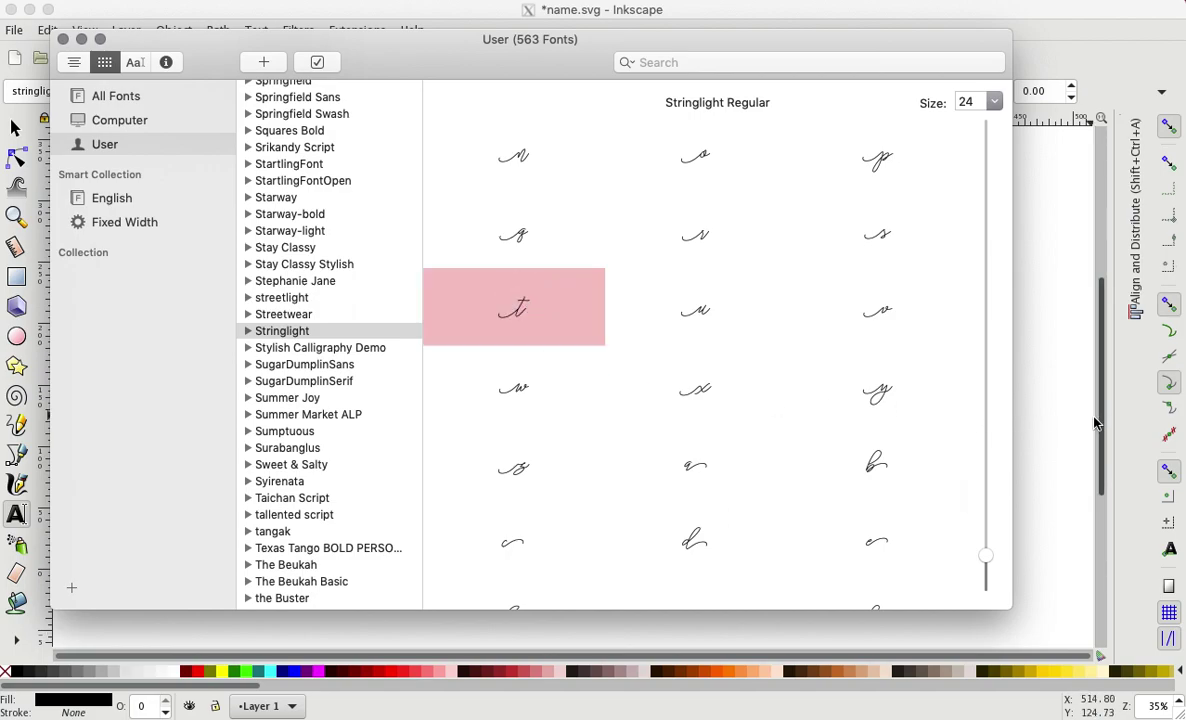
{"action": "left_click", "coordinate": [1015, 388]}
{"action": "right_click", "coordinate": [383, 340]}
{"action": "left_click", "coordinate": [445, 355]}
{"action": "key", "text": "Left"}
{"action": "key", "text": "Left"}
{"action": "key", "text": "Delete"}
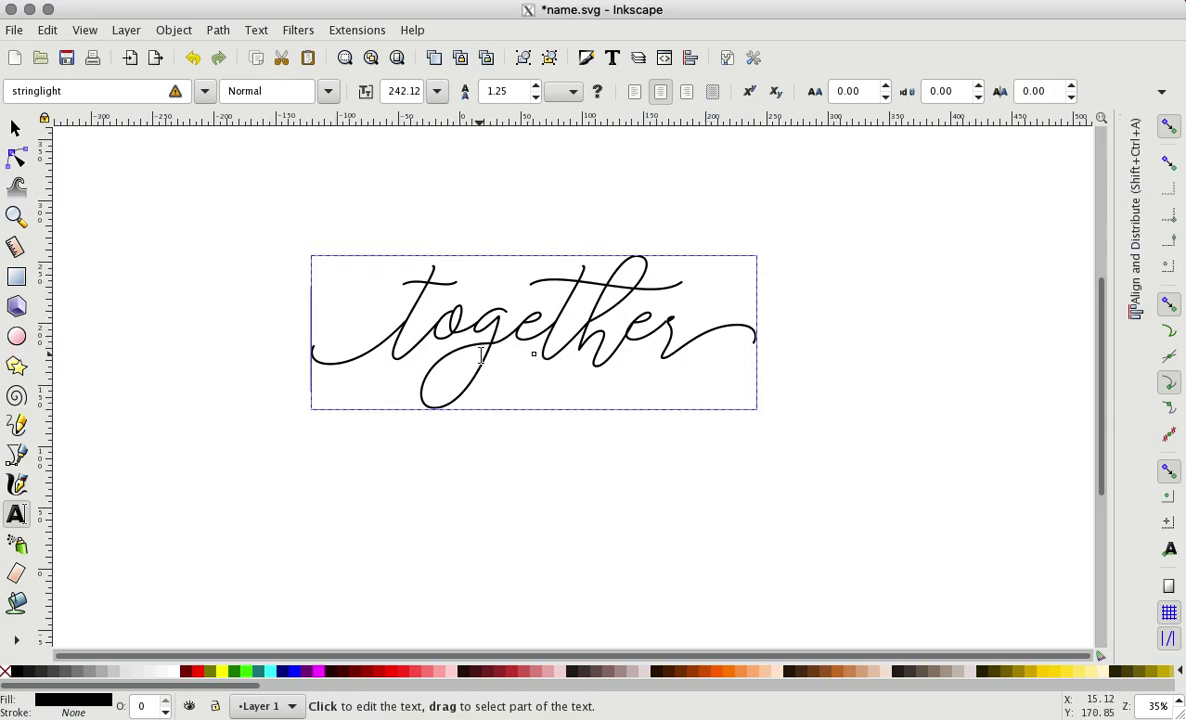
Step: Copy the looping-tail swash g from Font Book, paste it into together, then deselect the text
{"action": "left_click", "coordinate": [485, 692]}
{"action": "scroll", "coordinate": [705, 529], "scroll_direction": "down", "scroll_amount": 5}
{"action": "scroll", "coordinate": [711, 530], "scroll_direction": "down", "scroll_amount": 4}
{"action": "left_click", "coordinate": [500, 403]}
{"action": "scroll", "coordinate": [688, 511], "scroll_direction": "down", "scroll_amount": 3}
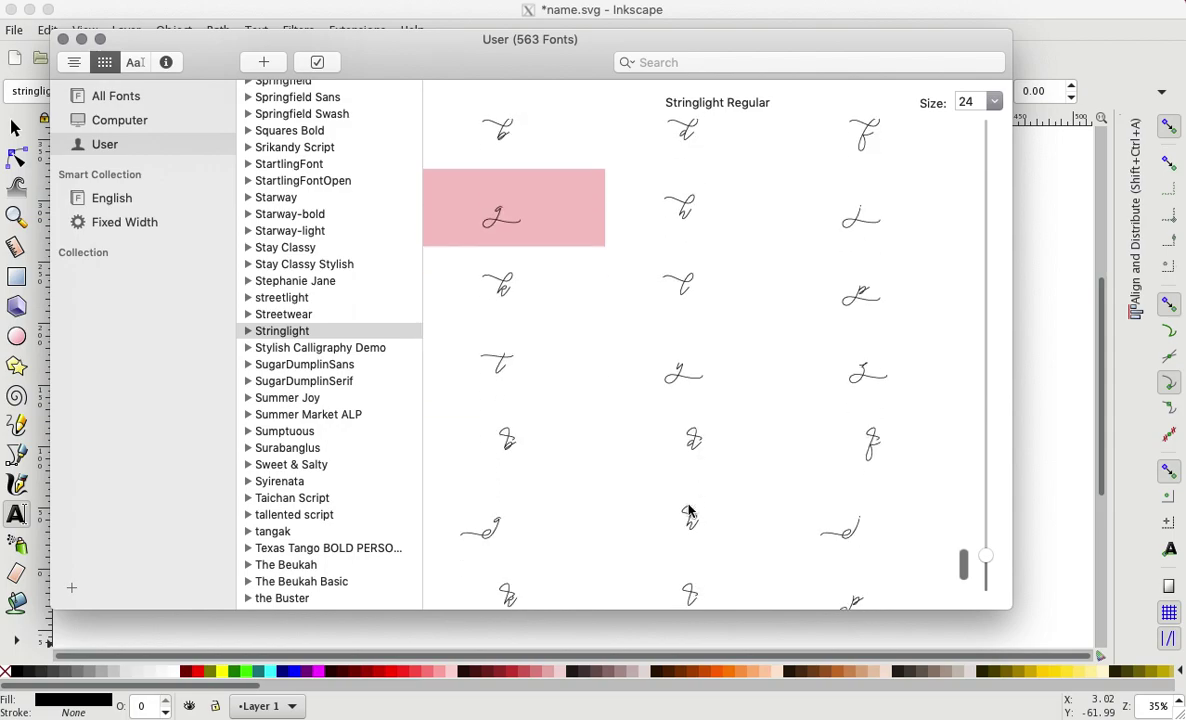
{"action": "left_click", "coordinate": [487, 539]}
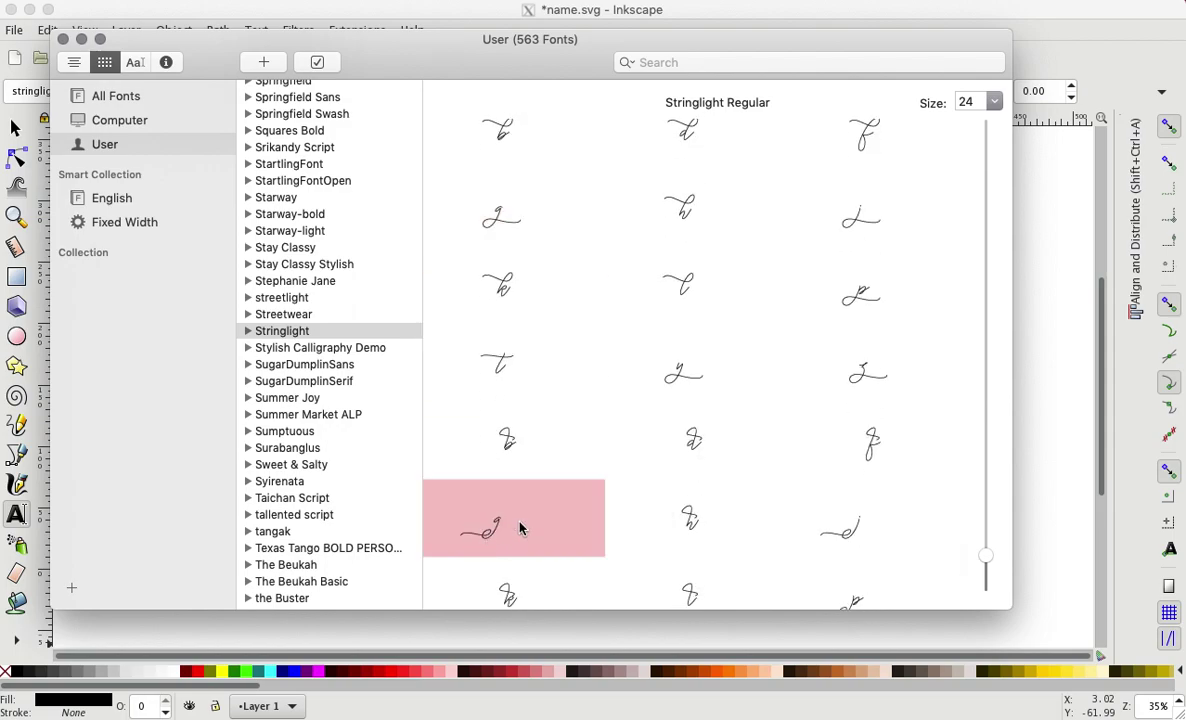
{"action": "left_click", "coordinate": [1045, 502]}
{"action": "right_click", "coordinate": [519, 335]}
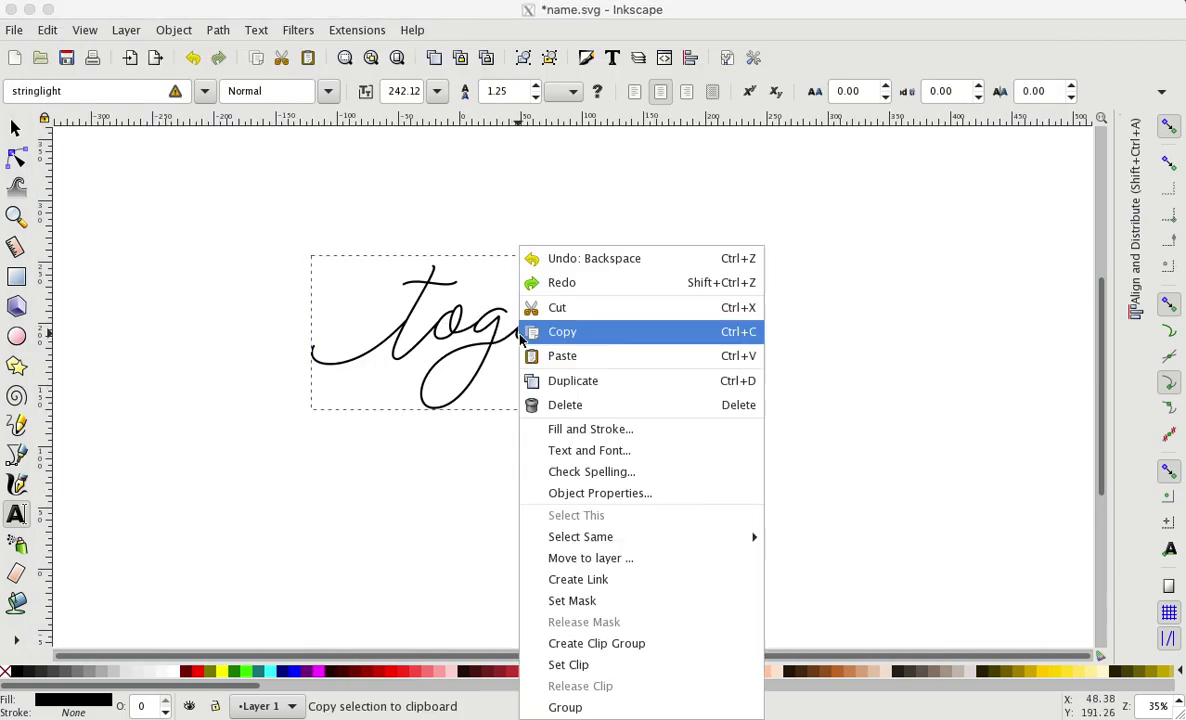
{"action": "left_click", "coordinate": [553, 358]}
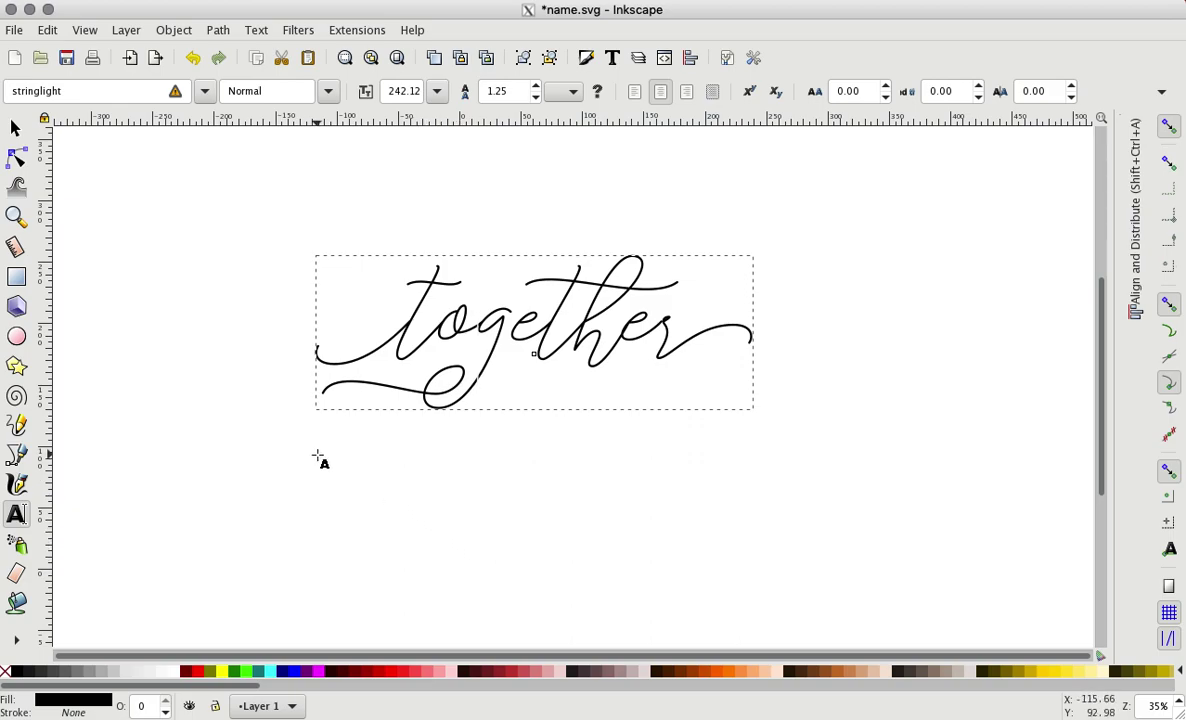
{"action": "left_click", "coordinate": [15, 128]}
{"action": "left_click", "coordinate": [187, 273]}
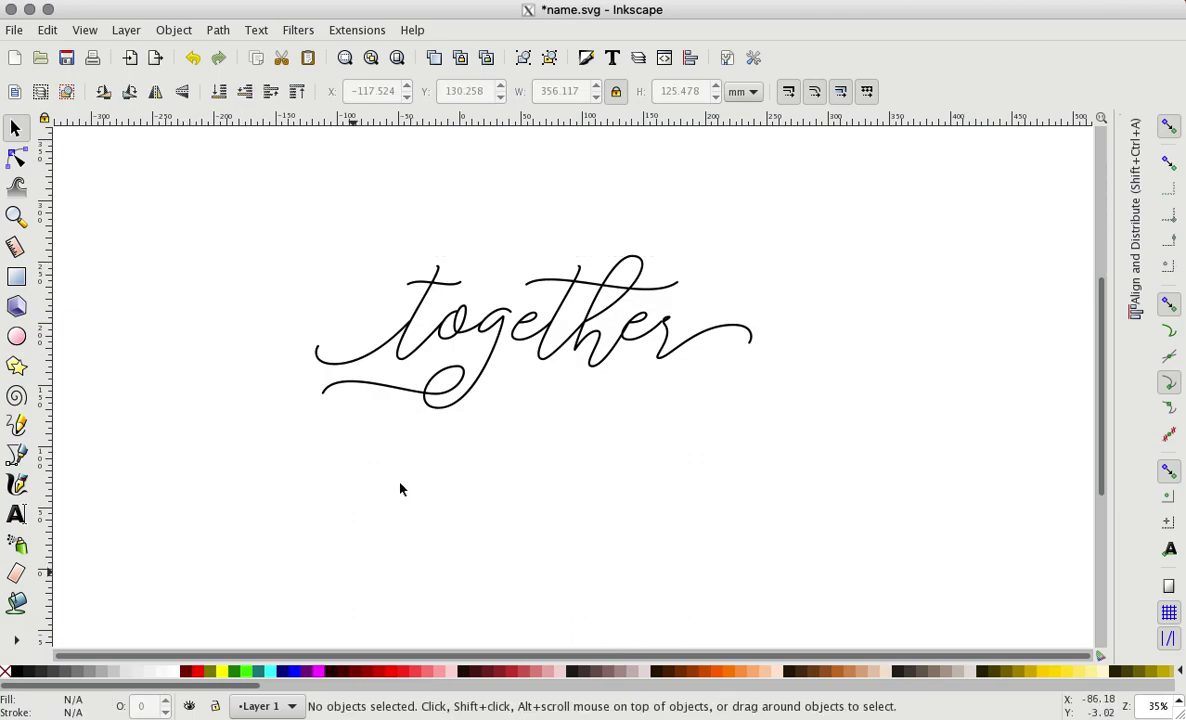
Step: Convert together to paths, ungroup the eight letters, and union them into one path
{"action": "left_click", "coordinate": [547, 345]}
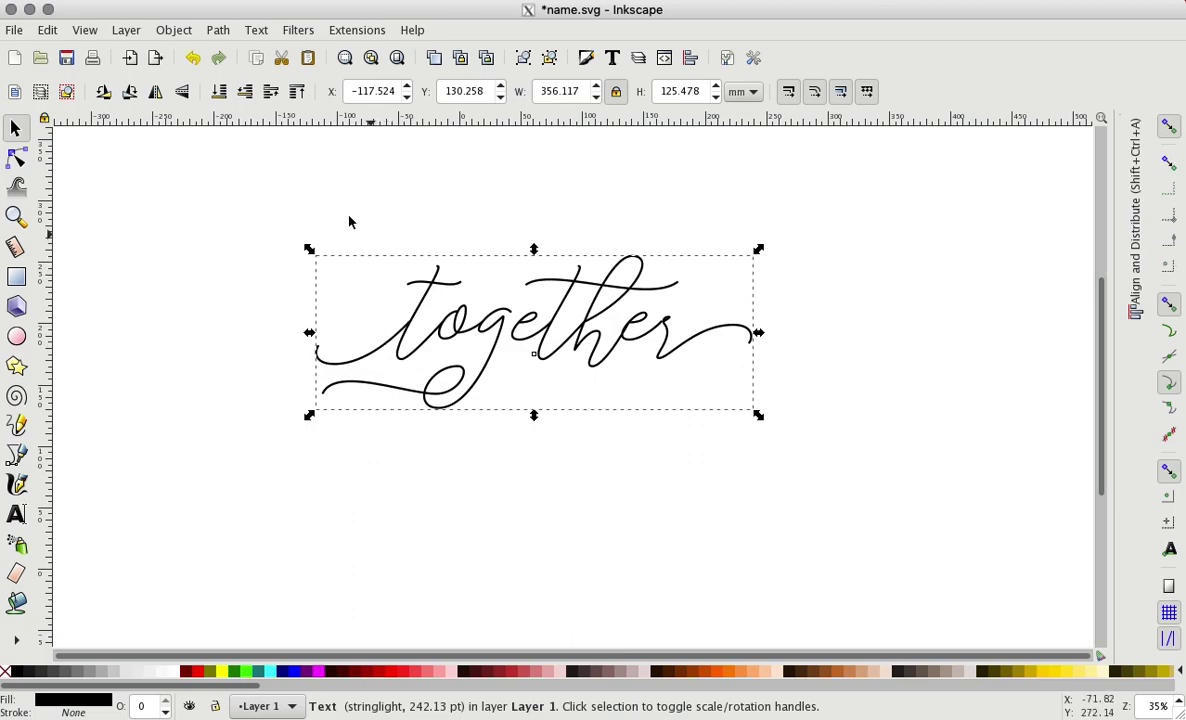
{"action": "left_click", "coordinate": [210, 32]}
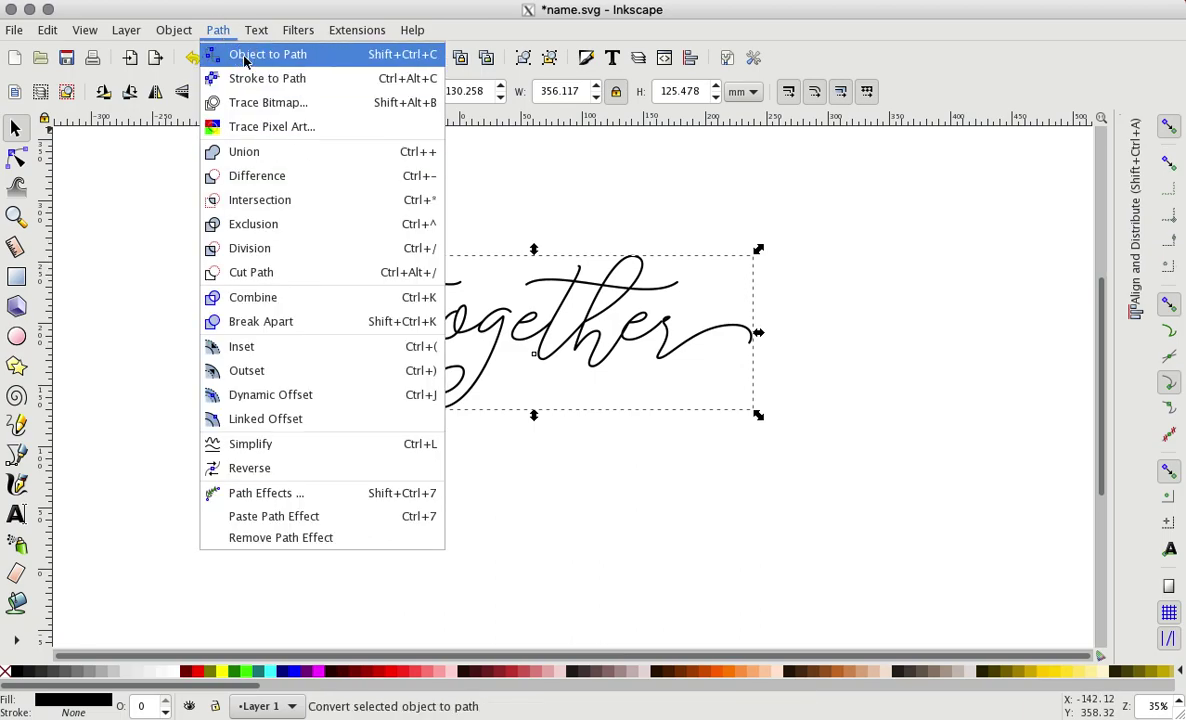
{"action": "left_click", "coordinate": [245, 56]}
{"action": "left_click", "coordinate": [173, 31]}
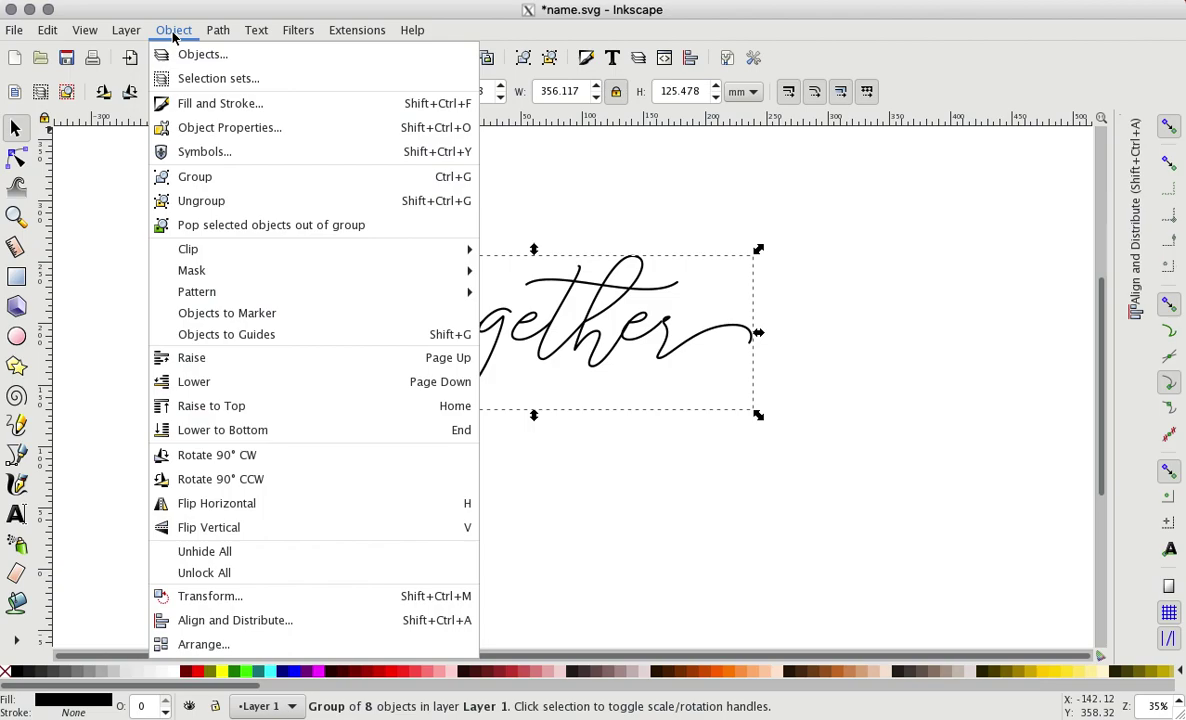
{"action": "left_click", "coordinate": [190, 200]}
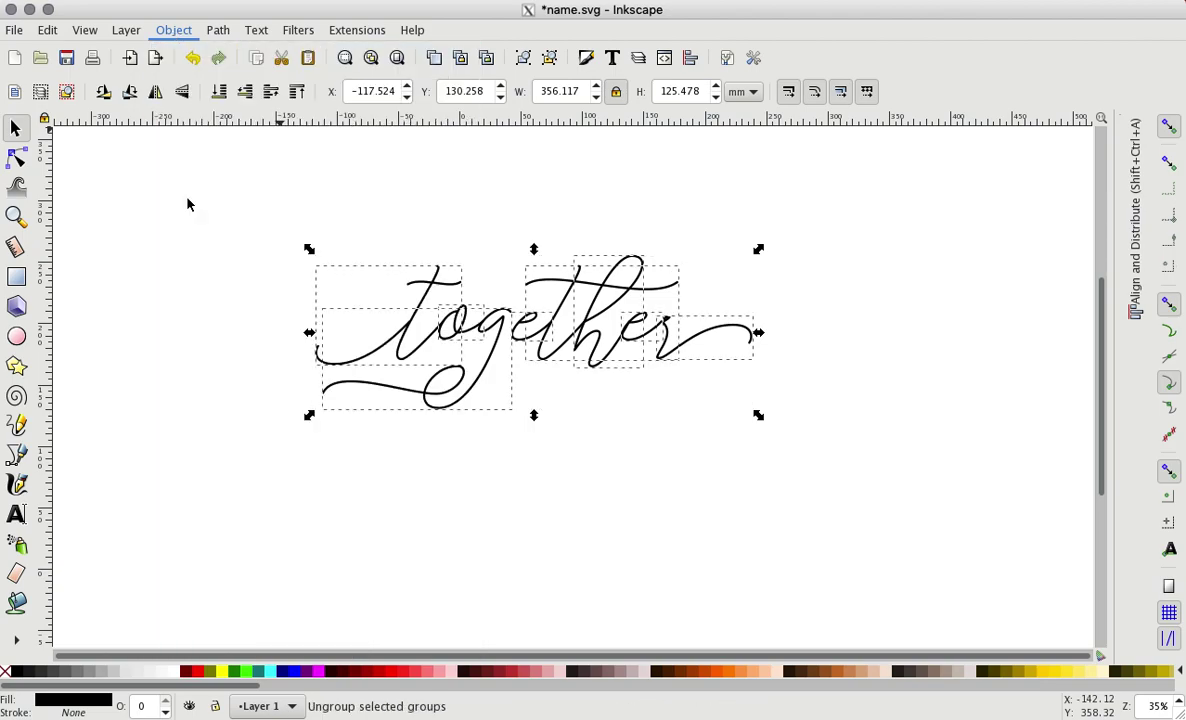
{"action": "left_click", "coordinate": [220, 31]}
{"action": "left_click", "coordinate": [250, 151]}
Step: Move the merged word toward the page centre and save the drawing as name.svg
{"action": "left_click_drag", "start_coordinate": [490, 348], "coordinate": [496, 310]}
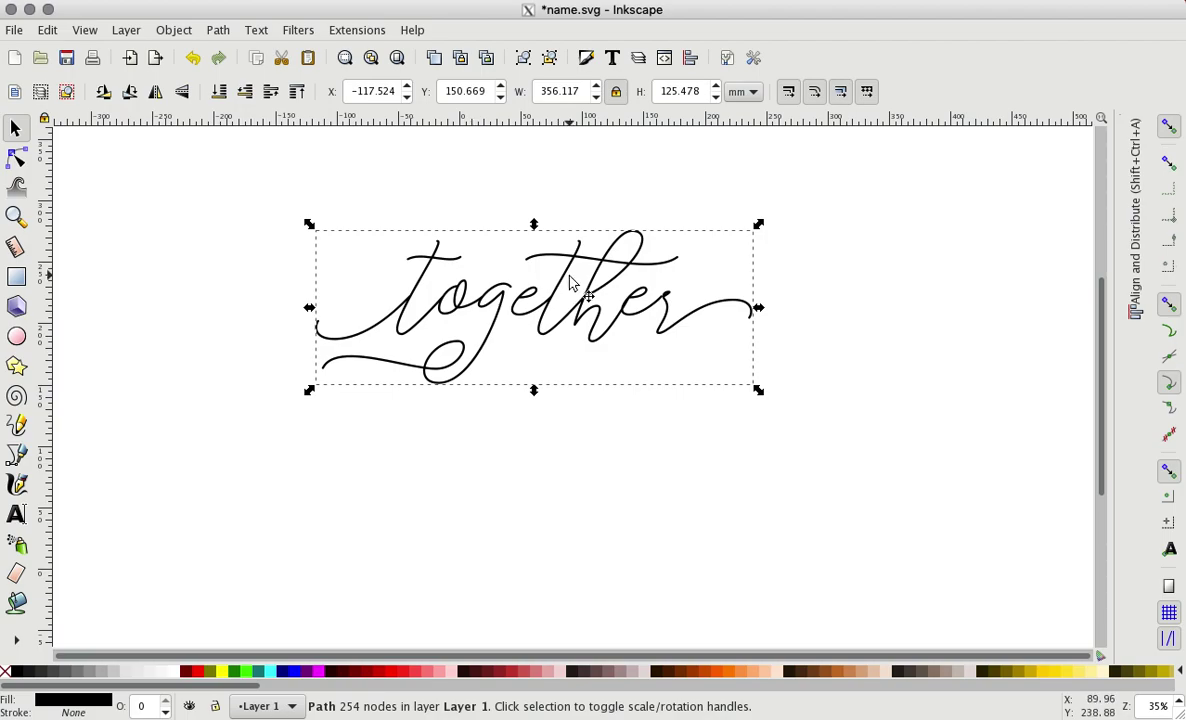
{"action": "left_click_drag", "start_coordinate": [476, 318], "coordinate": [566, 362]}
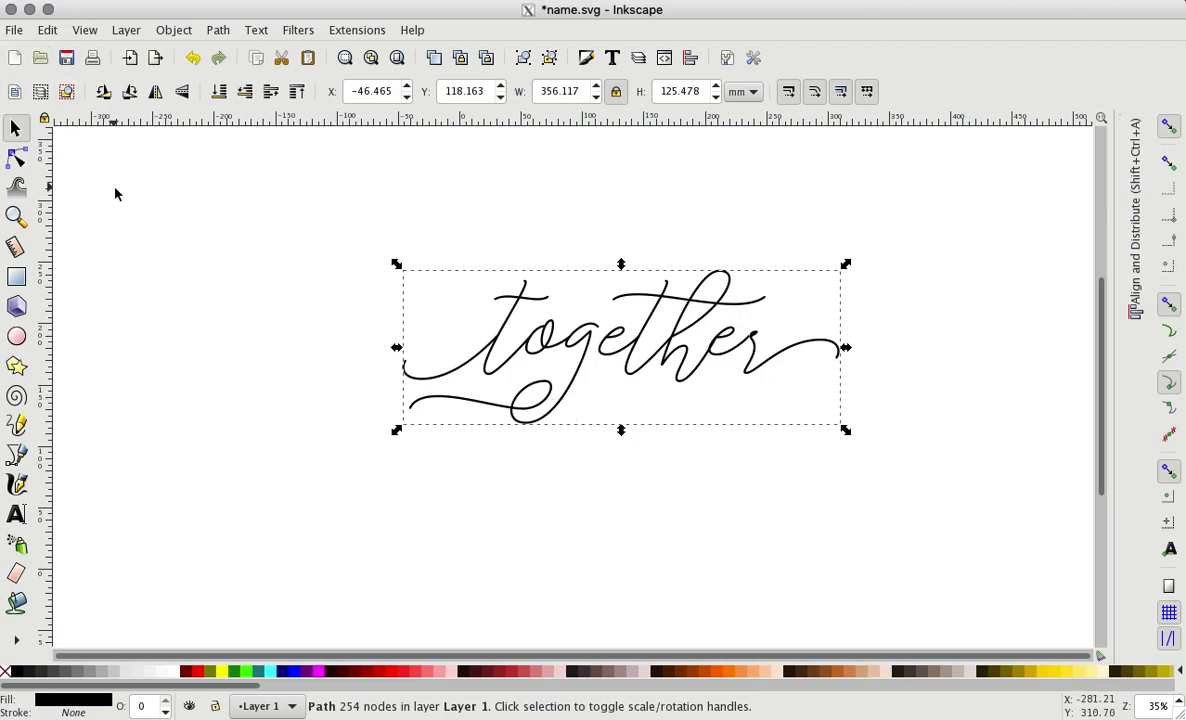
{"action": "left_click", "coordinate": [15, 30]}
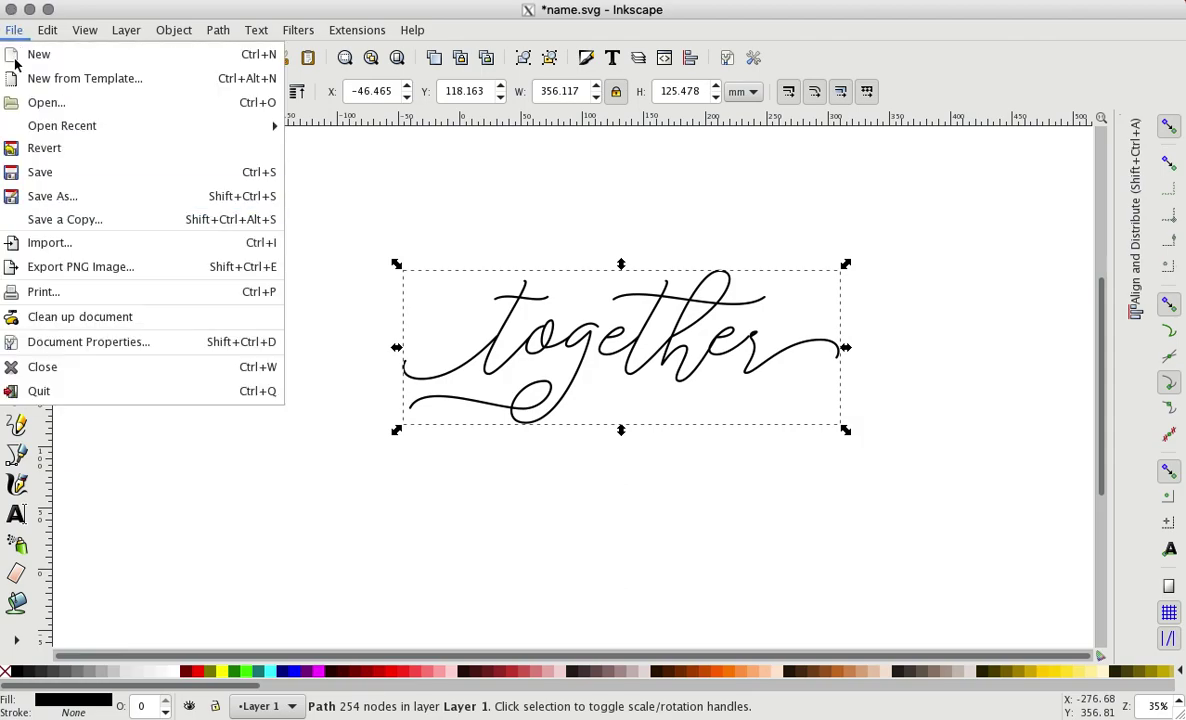
{"action": "left_click", "coordinate": [43, 176]}
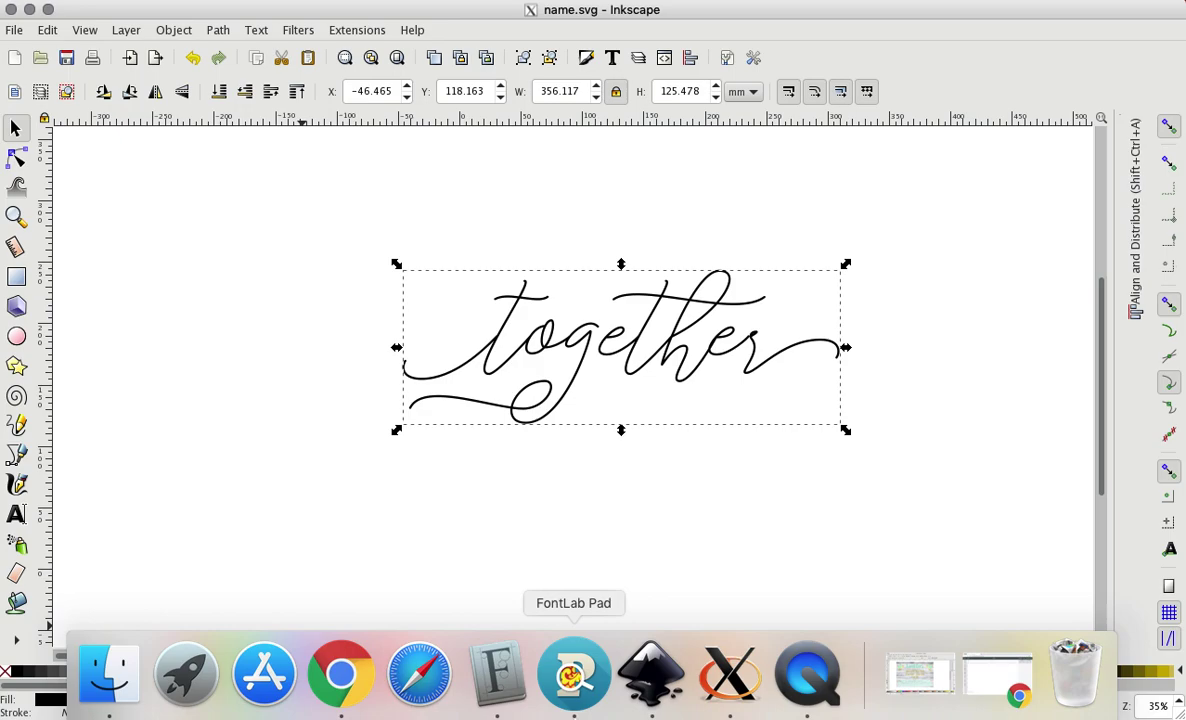
Step: Upload name.svg from the computer into Cricut Design Space as a new image
{"action": "left_click", "coordinate": [340, 674]}
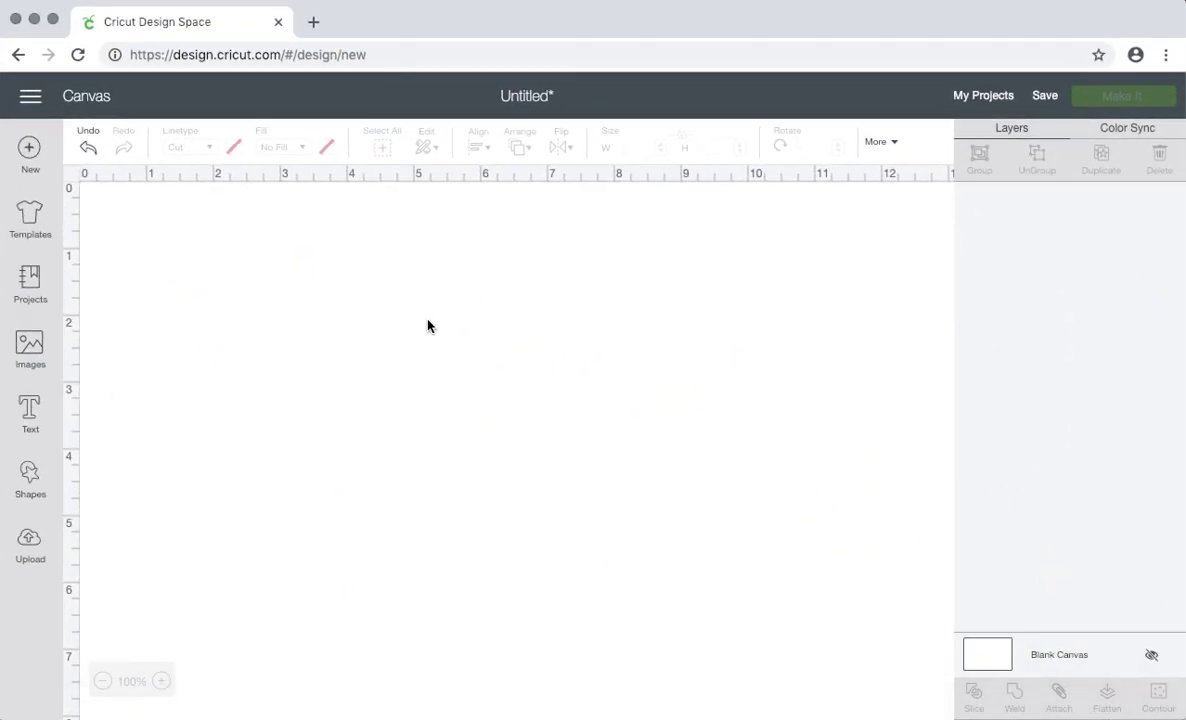
{"action": "left_click", "coordinate": [36, 538]}
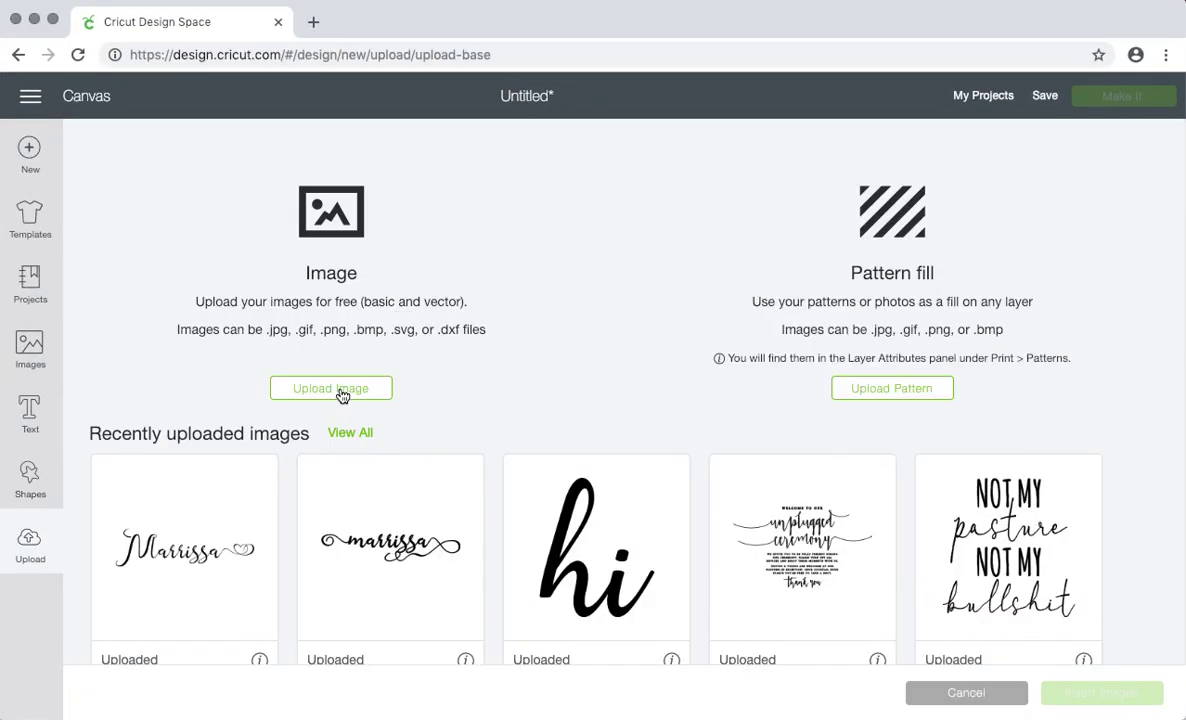
{"action": "left_click", "coordinate": [338, 390]}
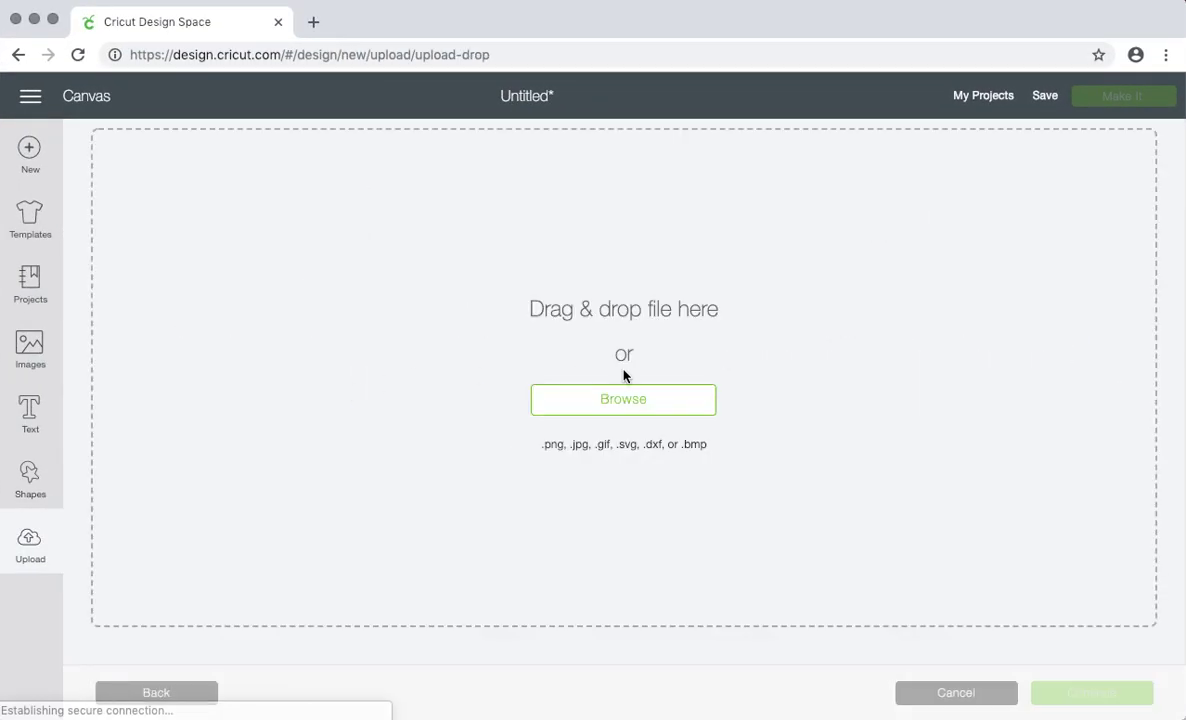
{"action": "left_click", "coordinate": [748, 258]}
{"action": "left_click", "coordinate": [577, 167]}
{"action": "left_click", "coordinate": [940, 588]}
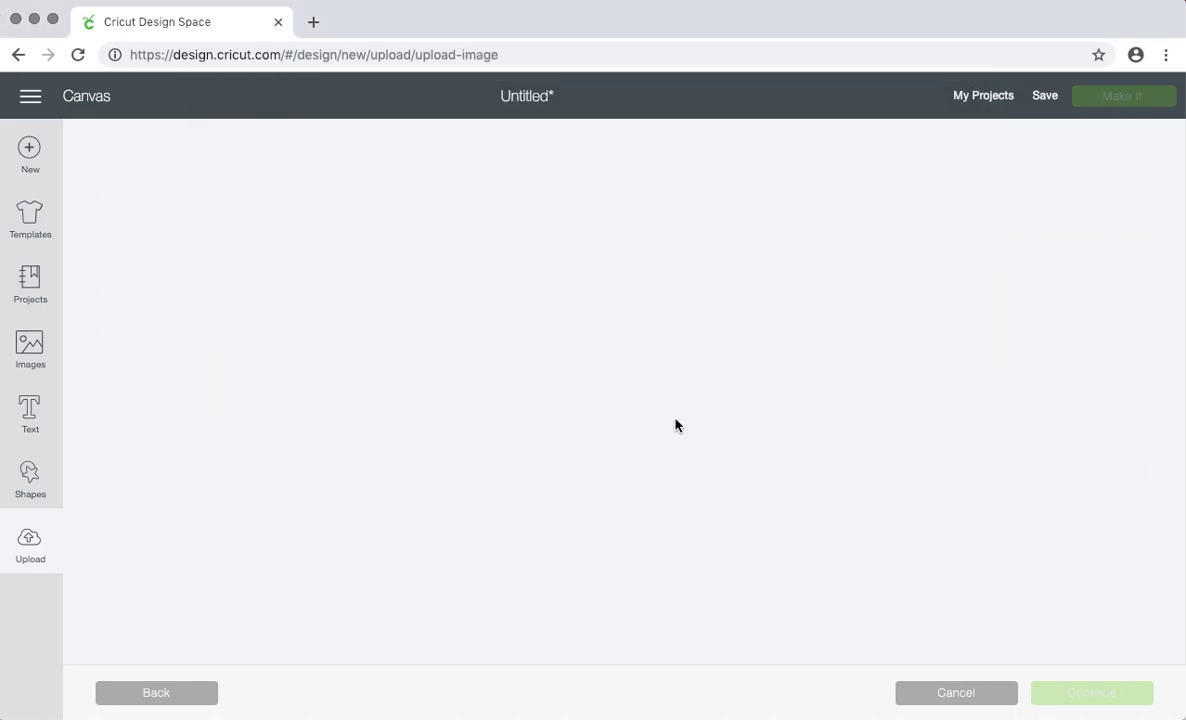
Step: Name the image stringlight, tag it together and stringlight, and save the upload
{"action": "left_click", "coordinate": [646, 392]}
{"action": "type", "text": "together"}
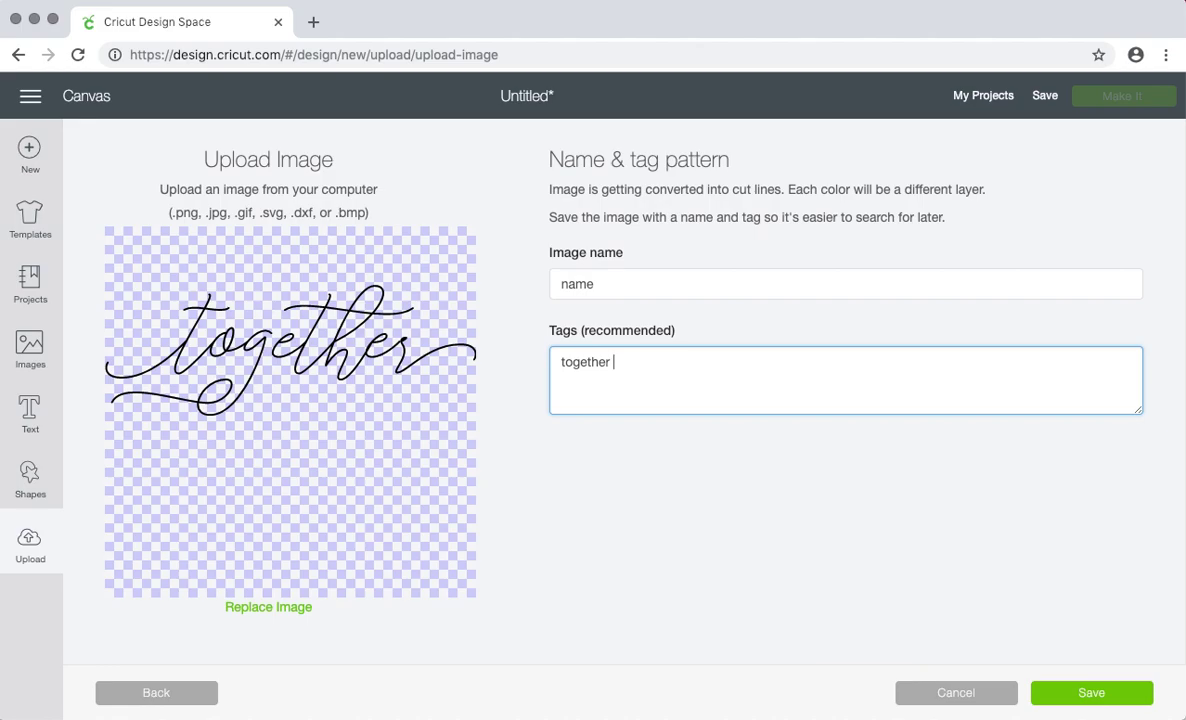
{"action": "double_click", "coordinate": [566, 284]}
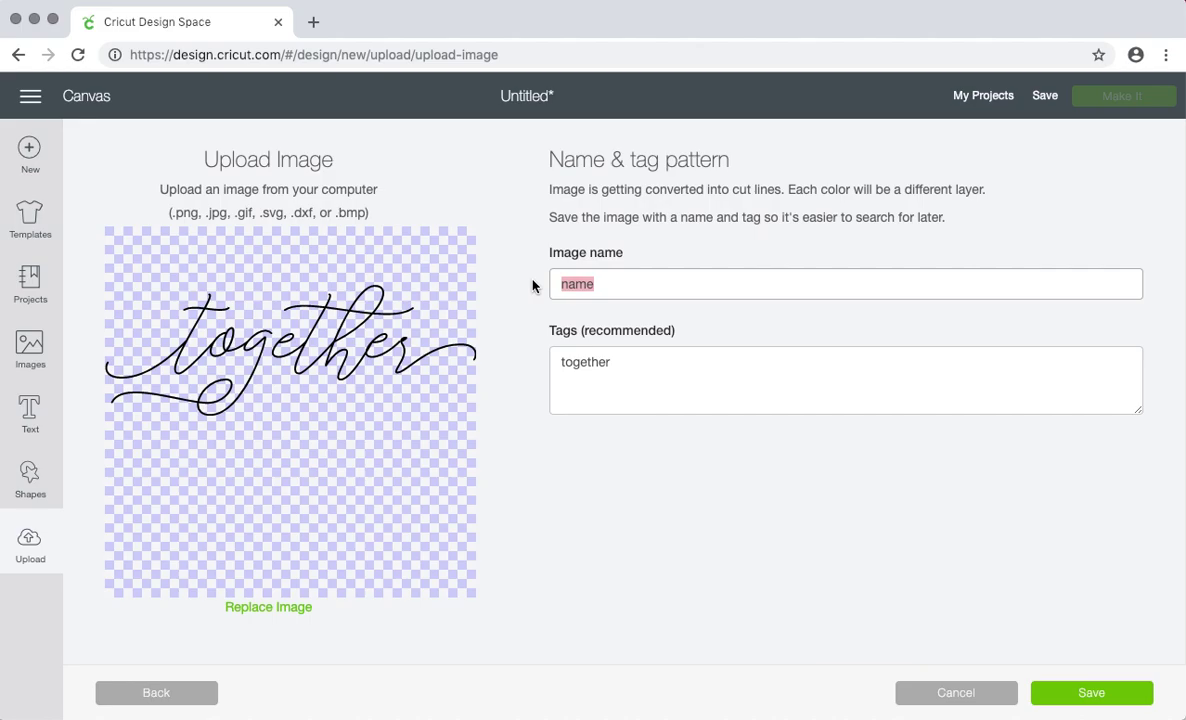
{"action": "type", "text": "stringlight"}
{"action": "left_click", "coordinate": [671, 376]}
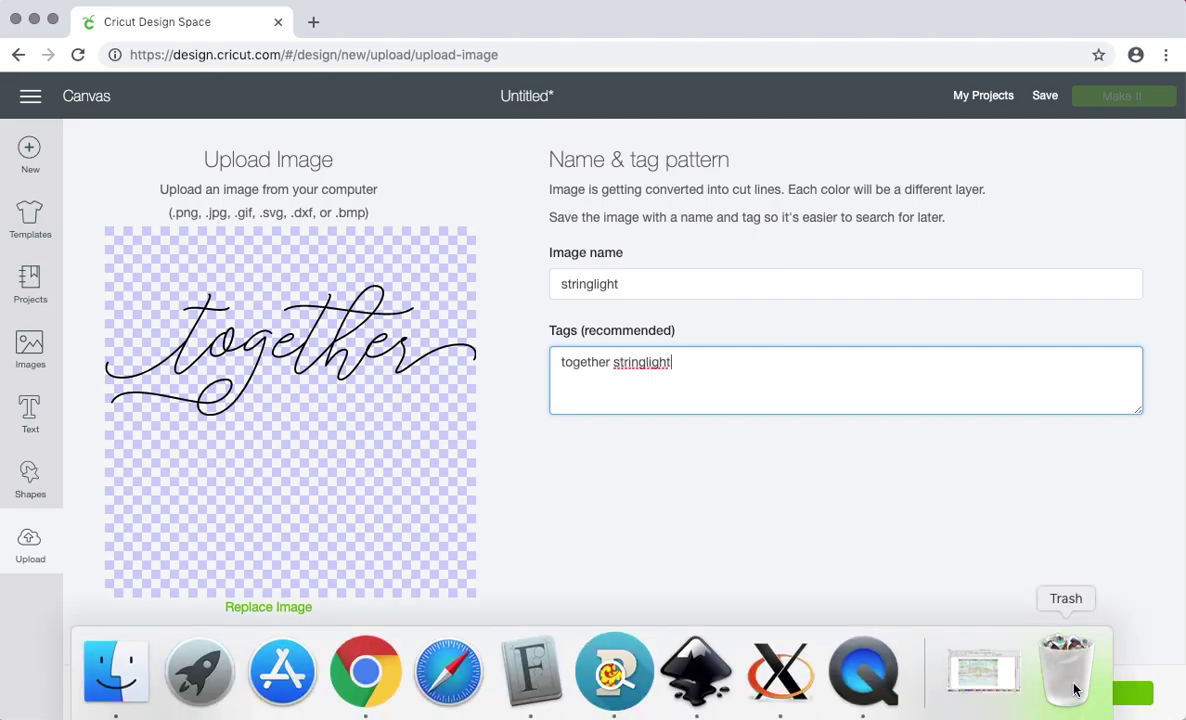
{"action": "left_click", "coordinate": [1143, 693]}
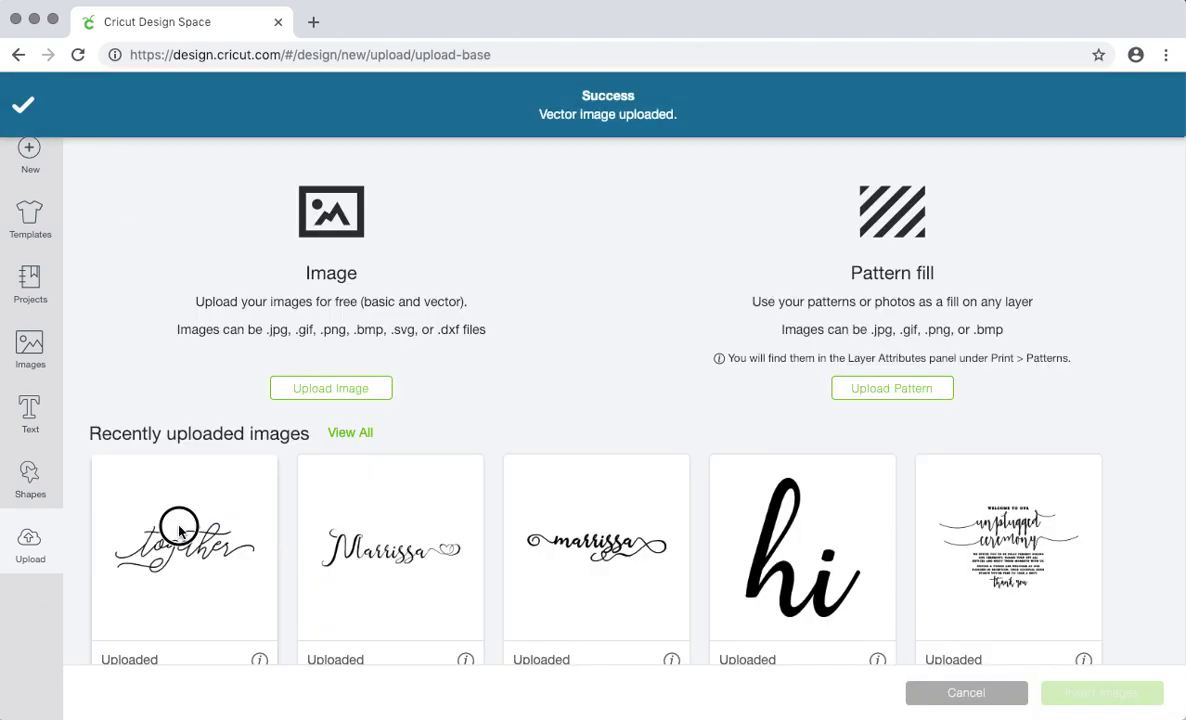
{"action": "left_click", "coordinate": [165, 486]}
Step: Insert the together upload onto the canvas and enlarge it to 9.043 × 3.186 in
{"action": "left_click", "coordinate": [1078, 693]}
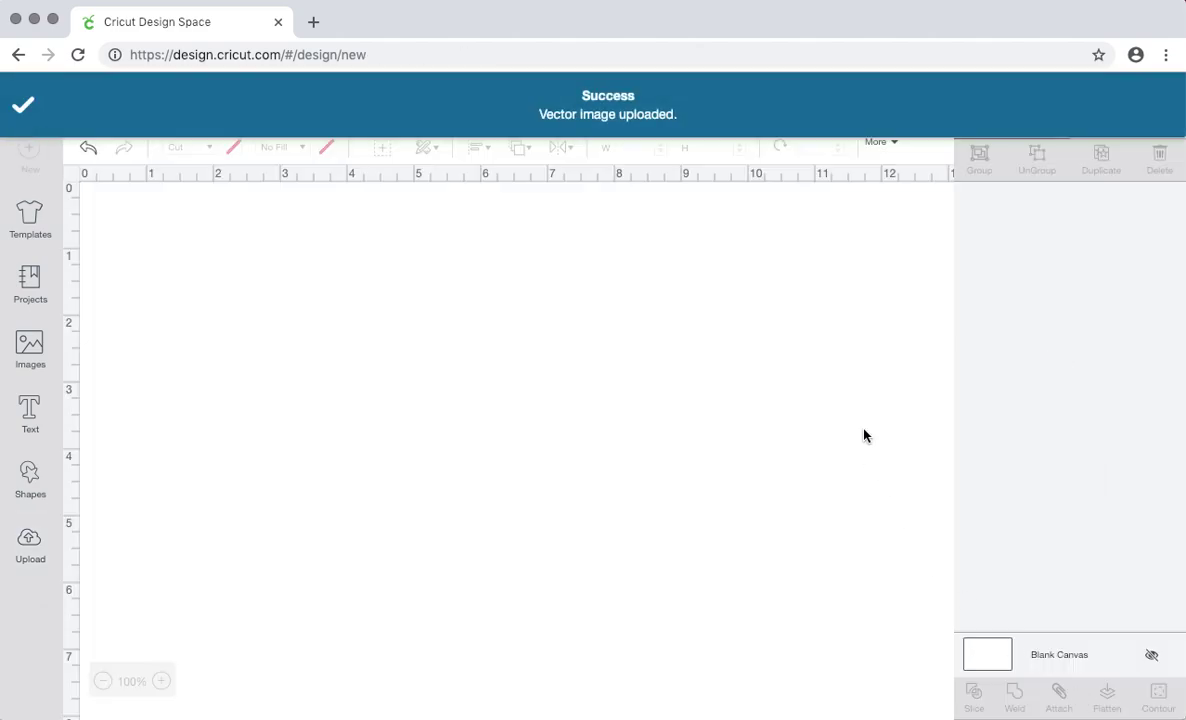
{"action": "left_click_drag", "start_coordinate": [460, 448], "coordinate": [484, 358]}
{"action": "left_click_drag", "start_coordinate": [604, 427], "coordinate": [876, 521]}
{"action": "left_click_drag", "start_coordinate": [675, 410], "coordinate": [621, 420]}
{"action": "left_click", "coordinate": [484, 572]}
{"action": "left_click", "coordinate": [449, 410]}
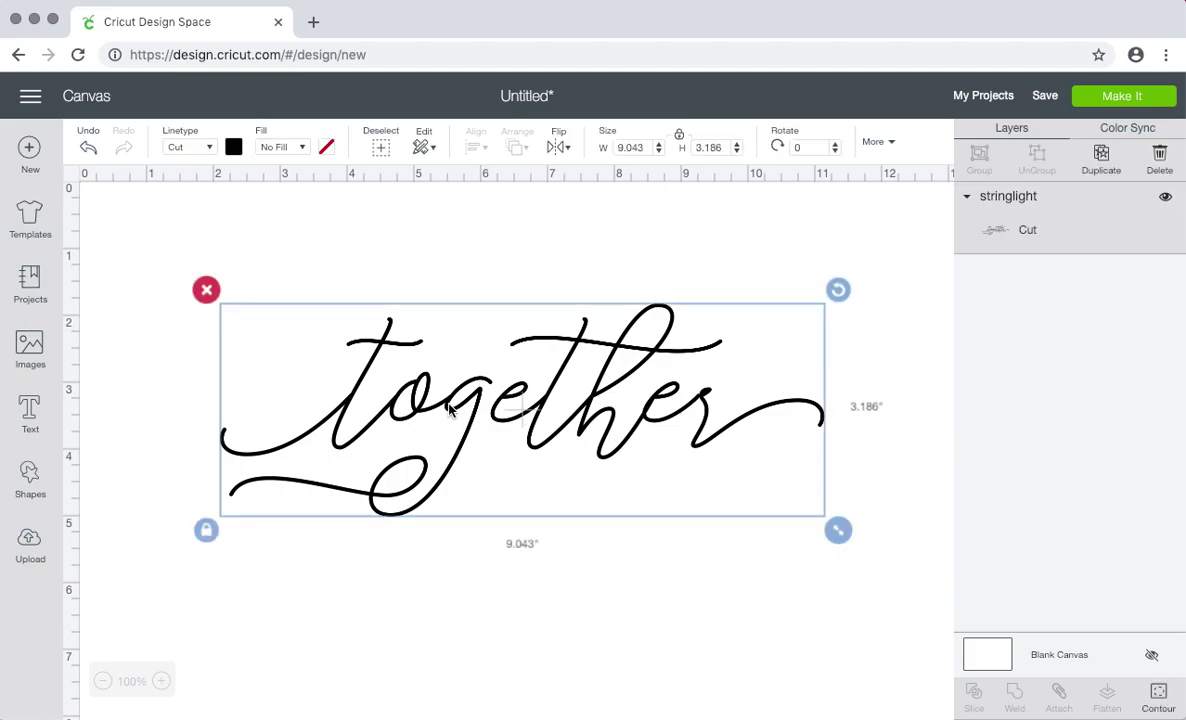
Step: Load the installed font Stringlight Regular in FontLab Pad
{"action": "mouse_move", "coordinate": [593, 713]}
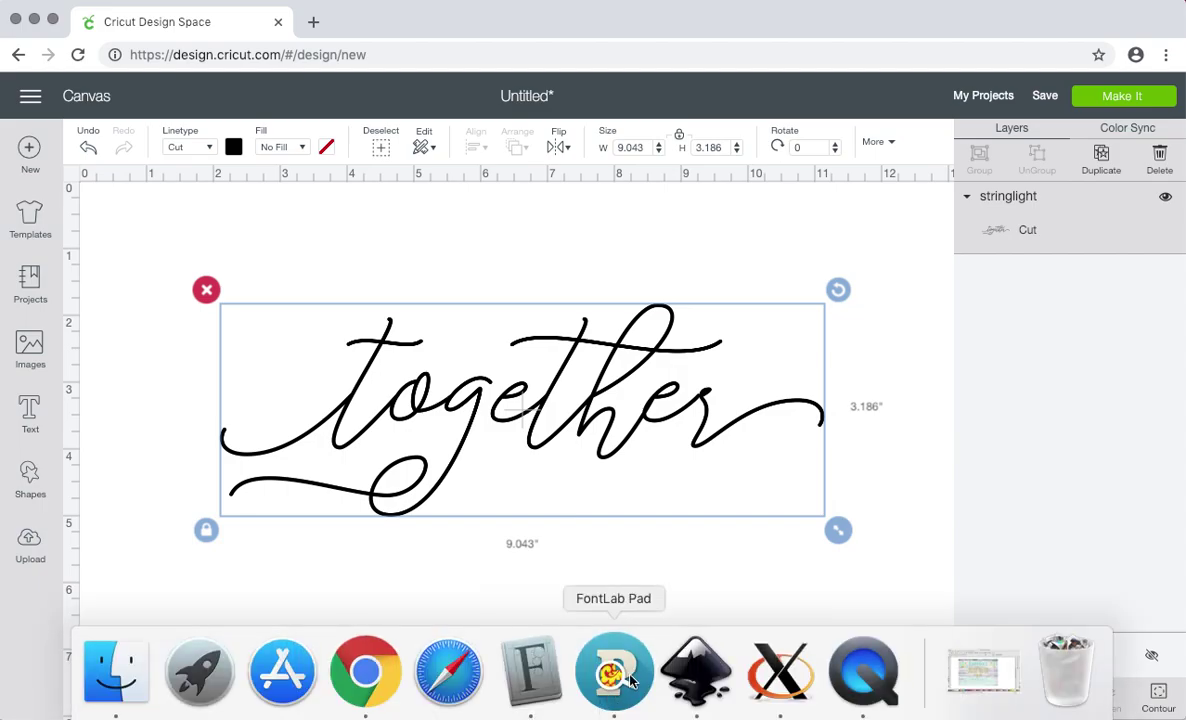
{"action": "left_click", "coordinate": [630, 680]}
{"action": "left_click_drag", "start_coordinate": [371, 164], "coordinate": [394, 138]}
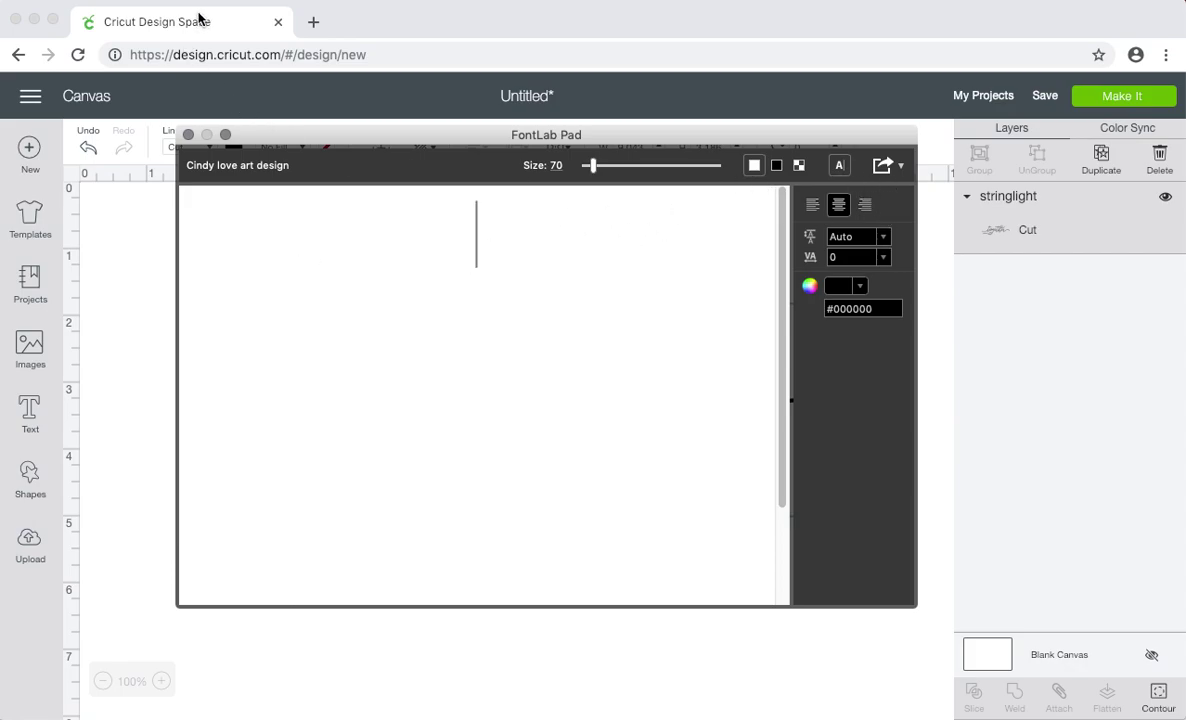
{"action": "left_click", "coordinate": [160, 0]}
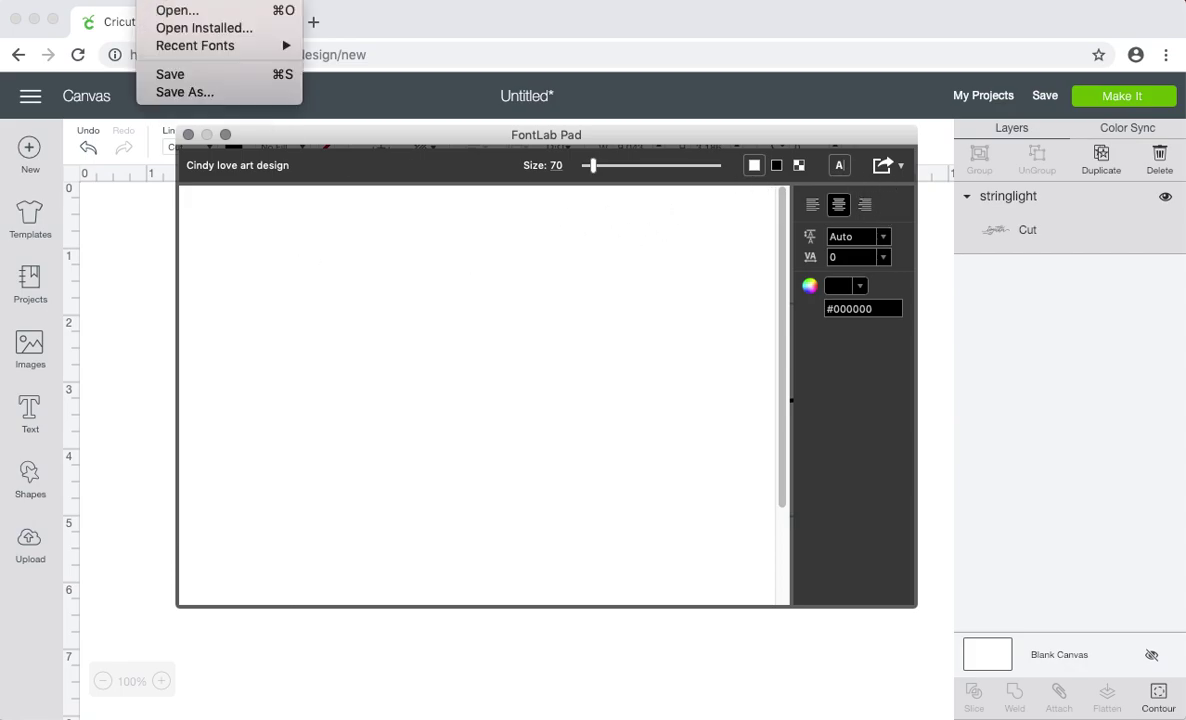
{"action": "left_click", "coordinate": [170, 30]}
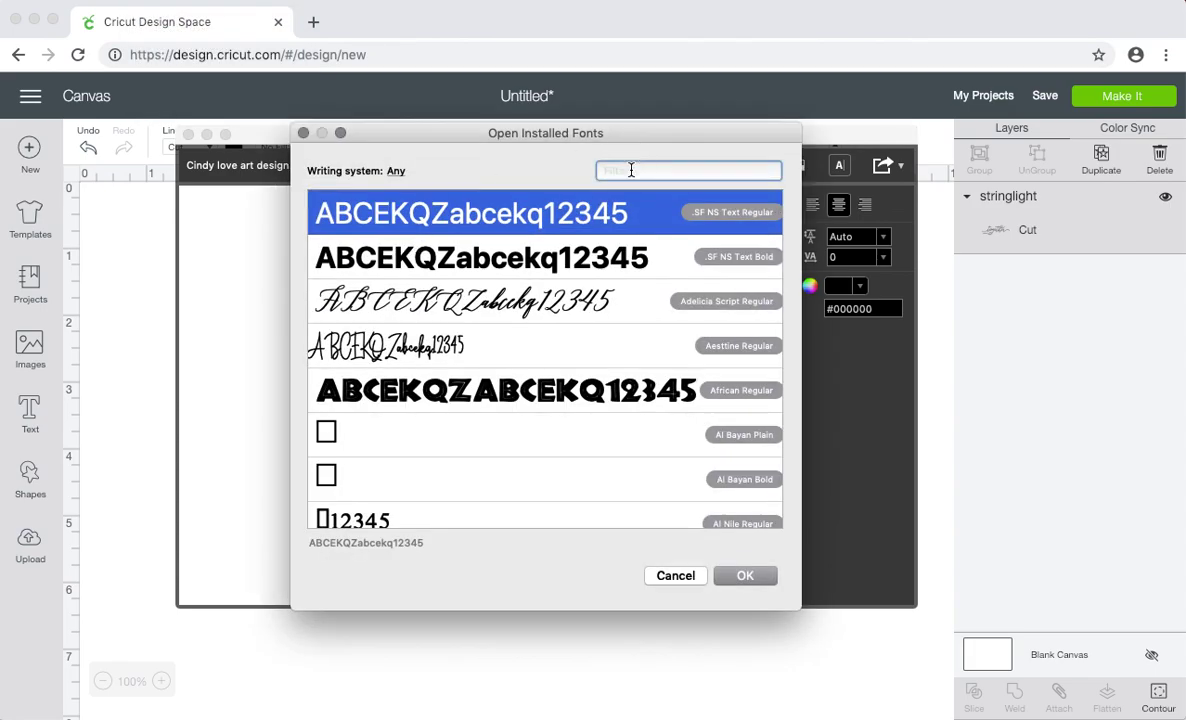
{"action": "type", "text": "string"}
{"action": "left_click", "coordinate": [529, 213]}
{"action": "left_click", "coordinate": [745, 577]}
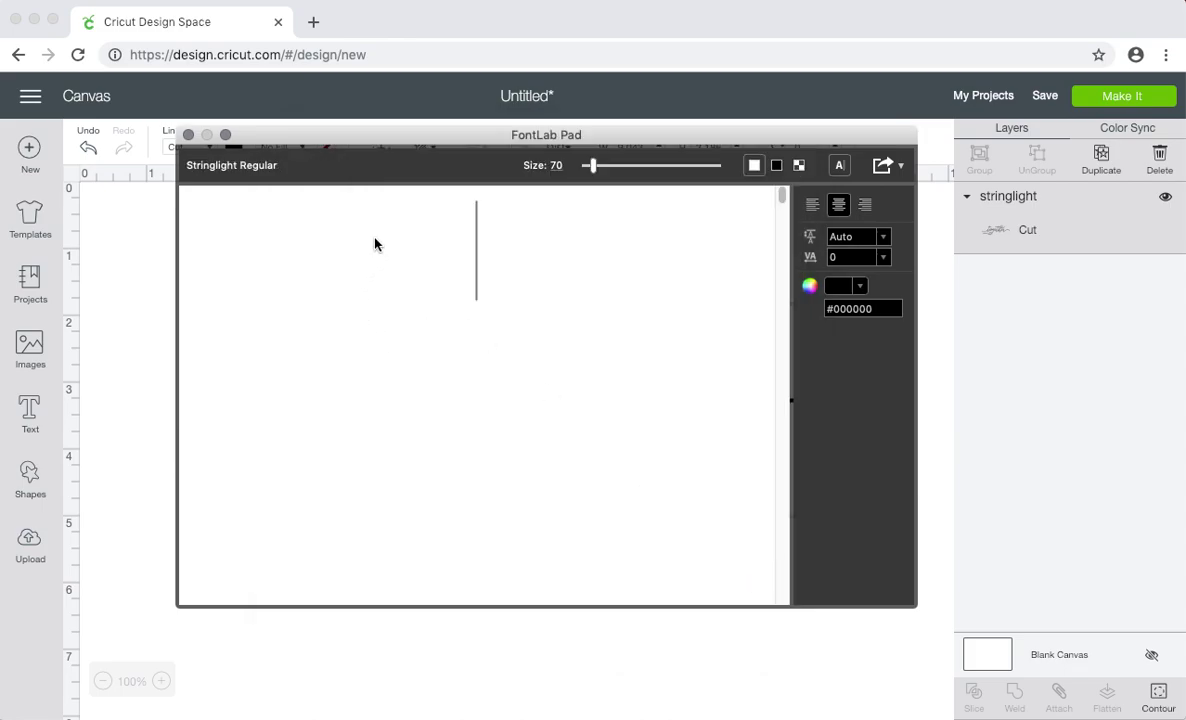
Step: Type 'together' and paste the copied swash glyph between 'toge' and 'ther'
{"action": "type", "text": "together"}
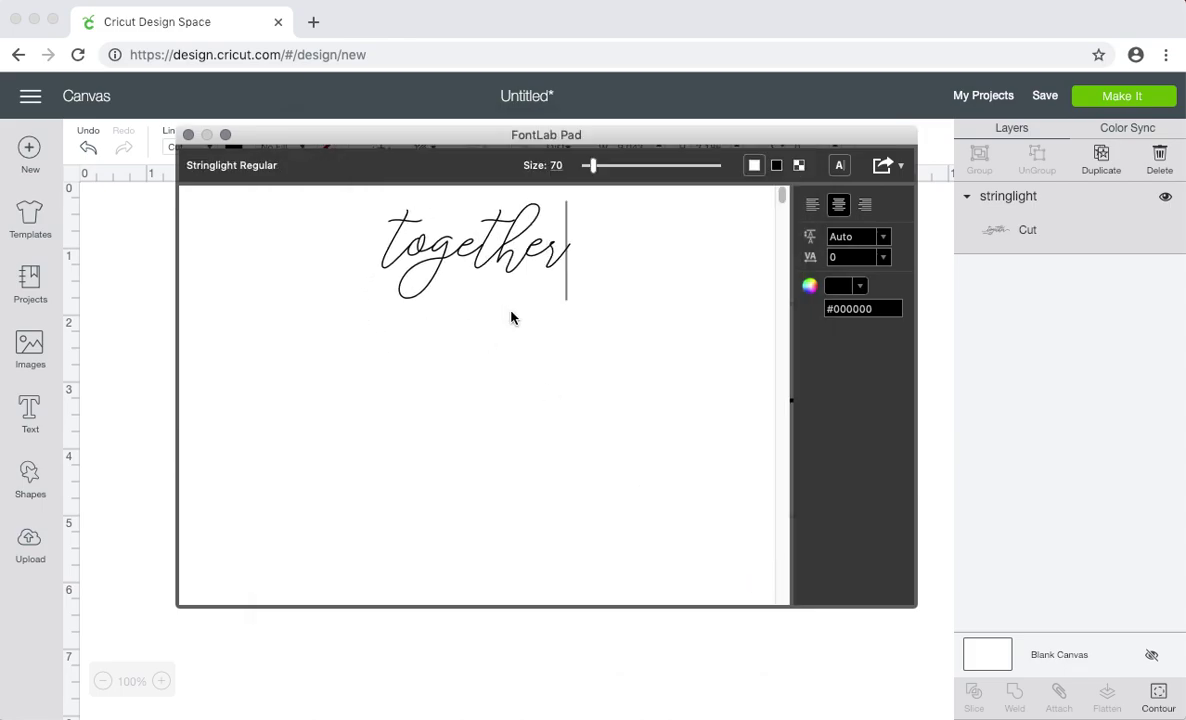
{"action": "left_click", "coordinate": [458, 266]}
{"action": "right_click", "coordinate": [456, 268]}
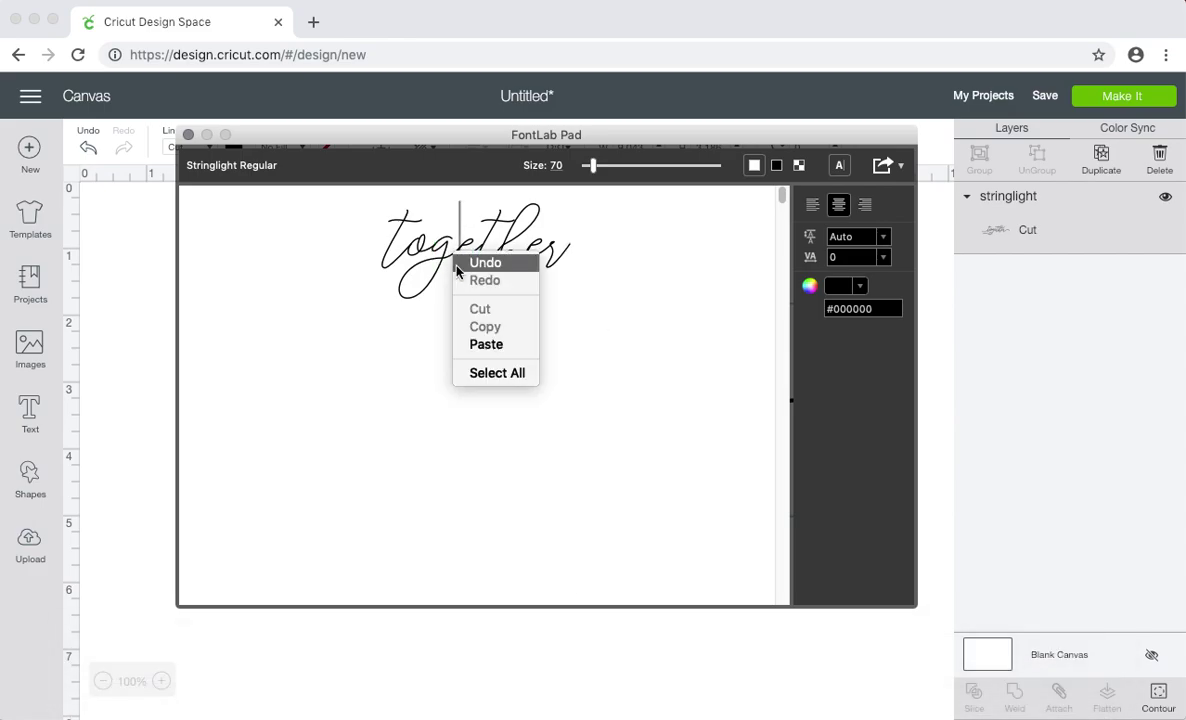
{"action": "left_click", "coordinate": [475, 343]}
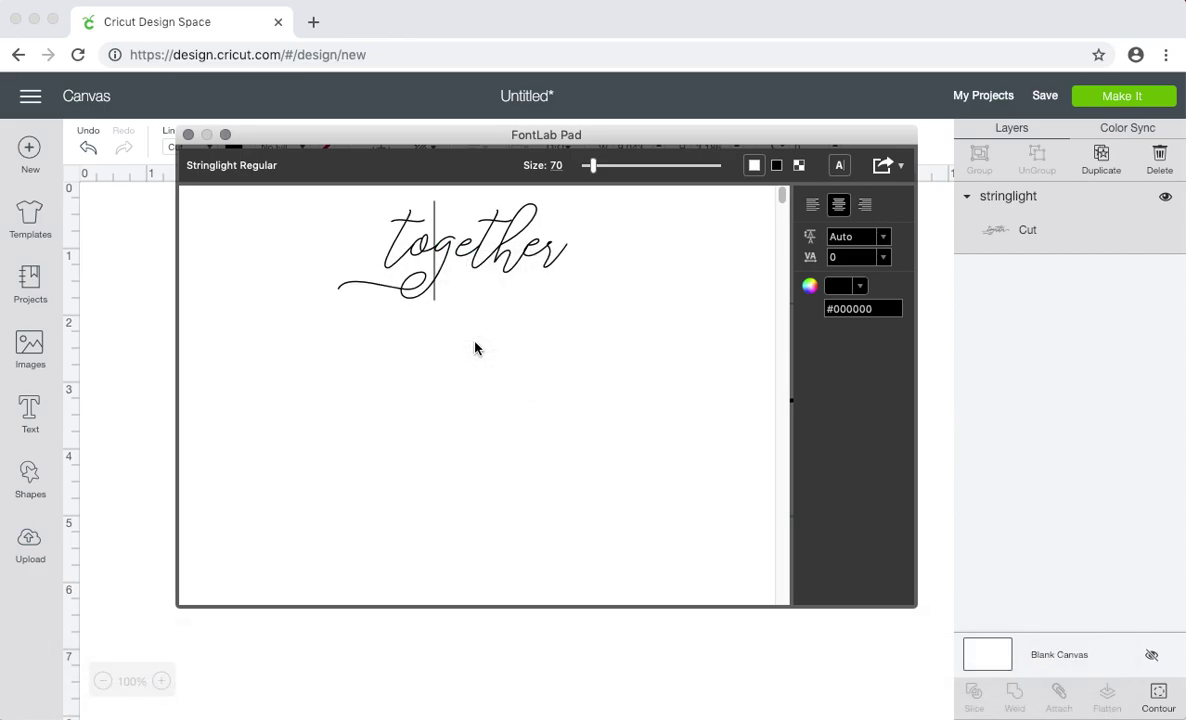
Step: Copy a Stringlight swash glyph from Font Book and paste it as a tail after 'together'
{"action": "mouse_move", "coordinate": [530, 712]}
{"action": "left_click", "coordinate": [530, 668]}
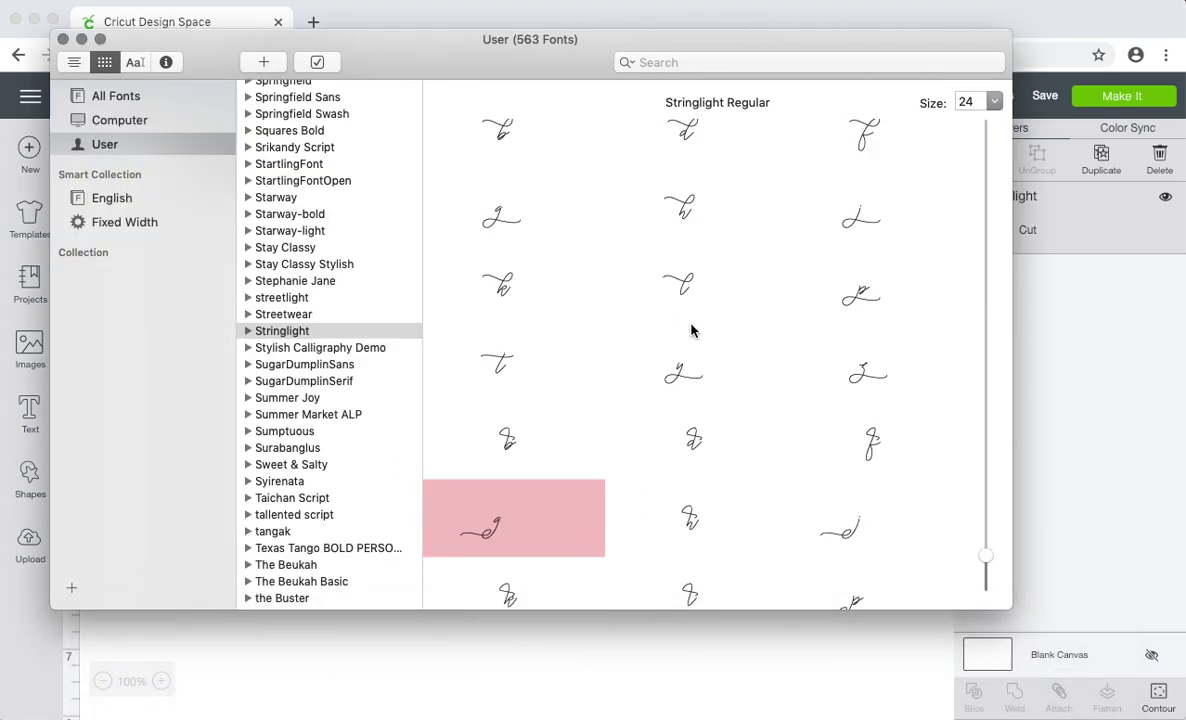
{"action": "scroll", "coordinate": [692, 330], "scroll_direction": "up", "scroll_amount": 5}
{"action": "left_click", "coordinate": [516, 388]}
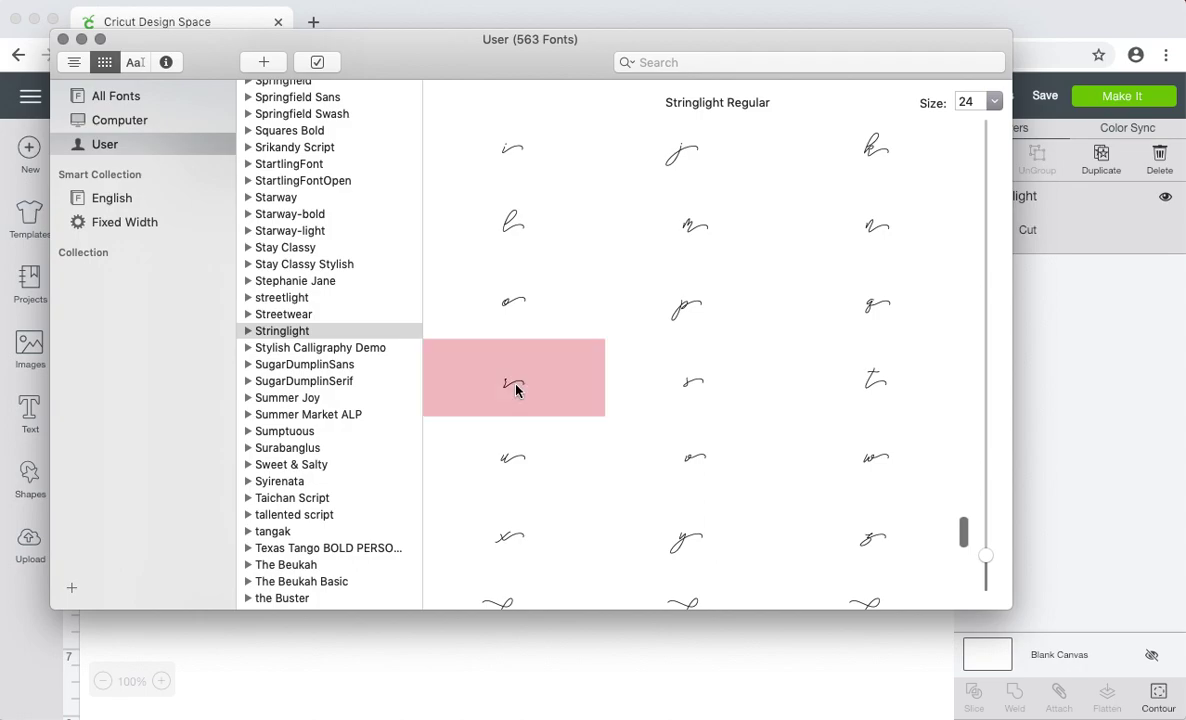
{"action": "left_click", "coordinate": [1097, 426]}
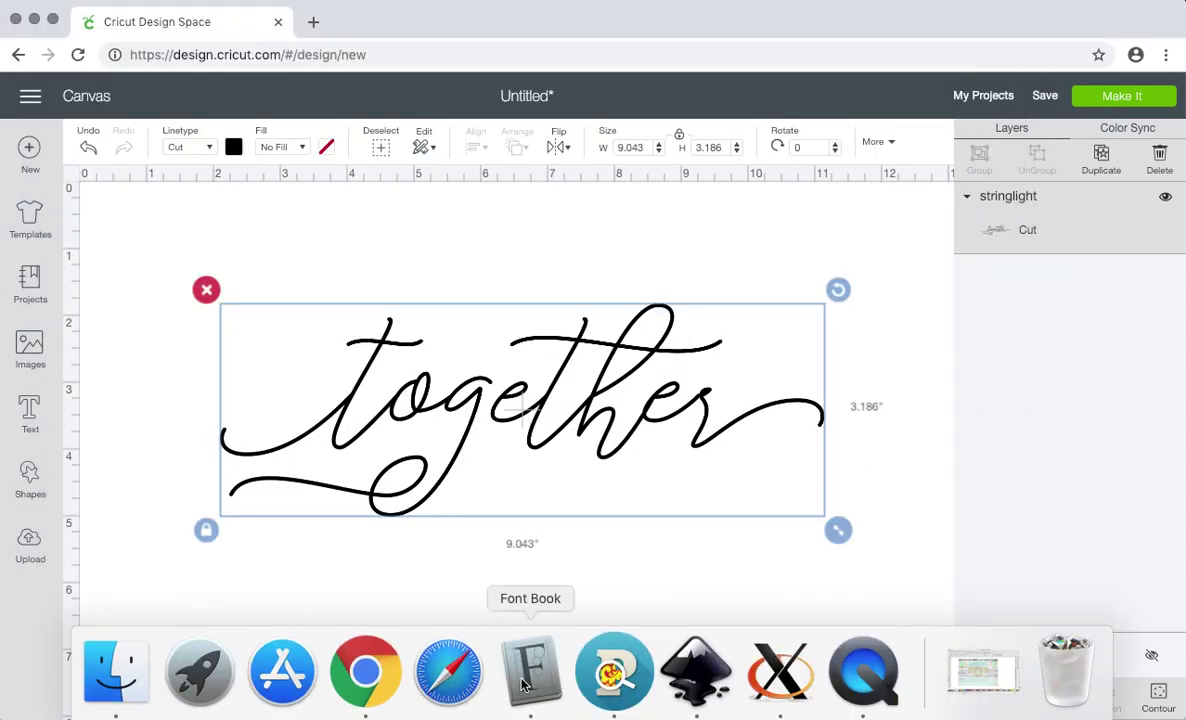
{"action": "left_click", "coordinate": [610, 670]}
{"action": "left_click", "coordinate": [564, 252]}
{"action": "right_click", "coordinate": [563, 252]}
{"action": "left_click", "coordinate": [596, 345]}
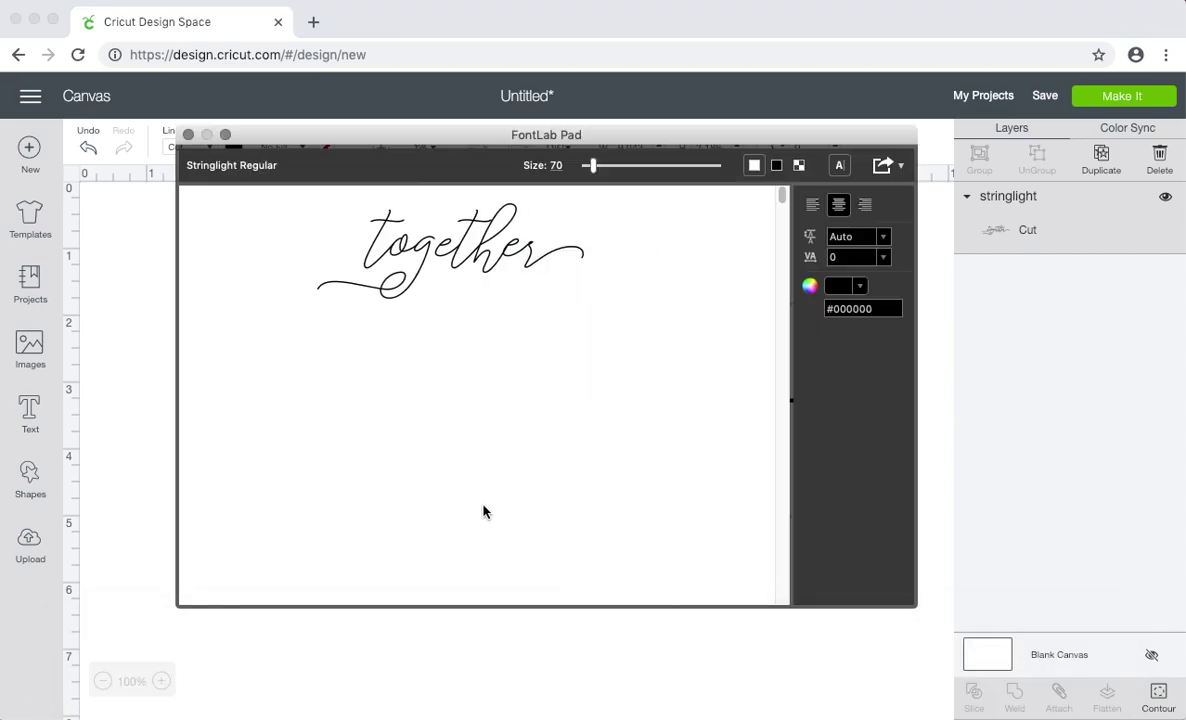
Step: Try pasting an alternate t glyph before 'together', then delete it again
{"action": "left_click", "coordinate": [529, 672]}
{"action": "scroll", "coordinate": [593, 332], "scroll_direction": "down", "scroll_amount": 10}
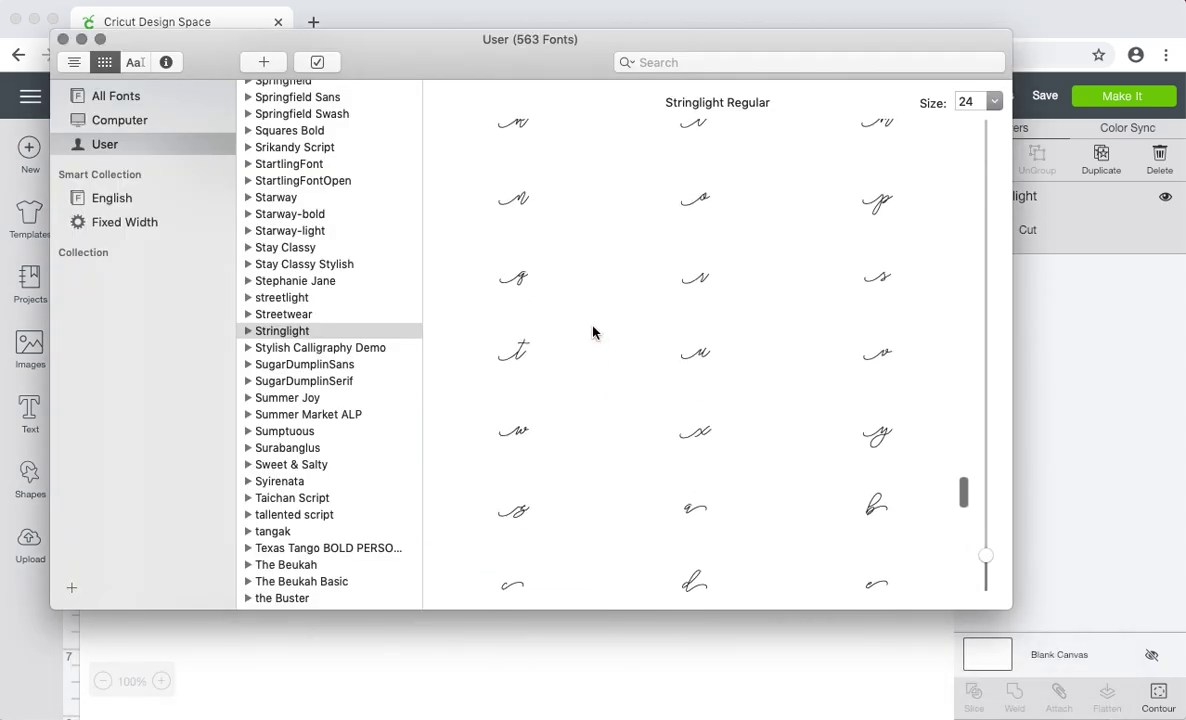
{"action": "left_click", "coordinate": [1085, 420]}
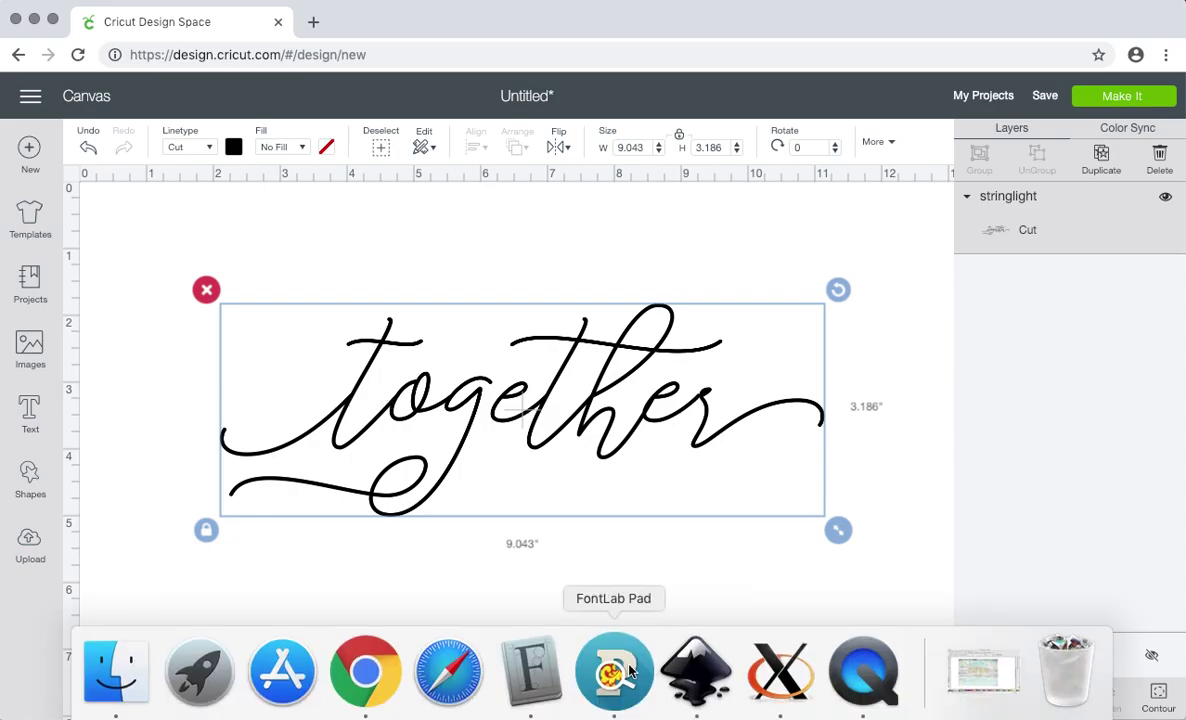
{"action": "left_click", "coordinate": [612, 665]}
{"action": "left_click", "coordinate": [372, 258]}
{"action": "right_click", "coordinate": [390, 255]}
{"action": "left_click", "coordinate": [431, 347]}
{"action": "key", "text": "BackSpace"}
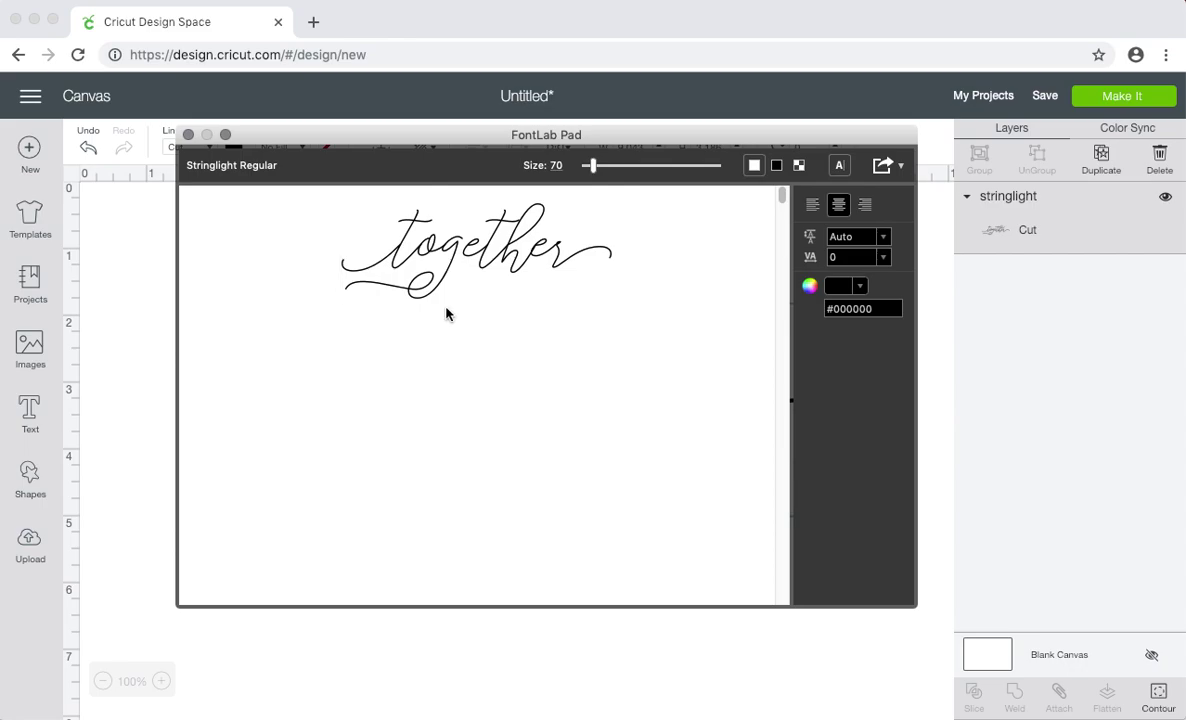
Step: Export the FontLab Pad text as together.svg in the practice folder
{"action": "left_click", "coordinate": [900, 165]}
{"action": "left_click", "coordinate": [912, 237]}
{"action": "type", "text": "together"}
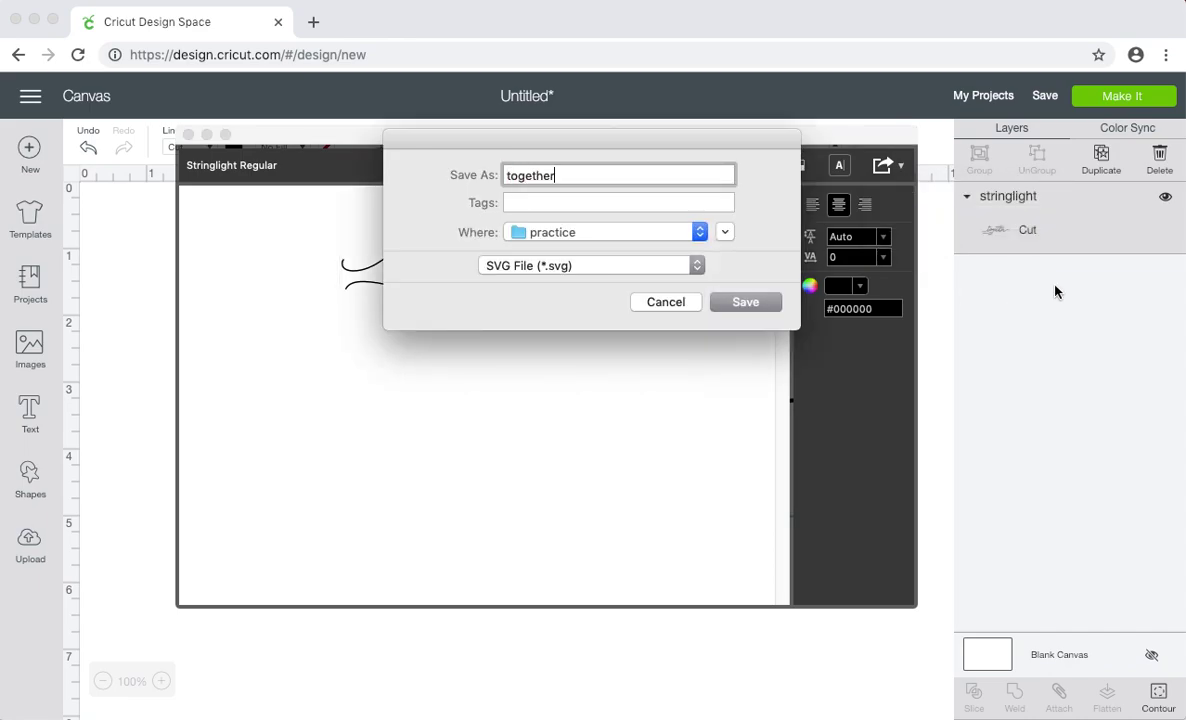
{"action": "left_click", "coordinate": [735, 302]}
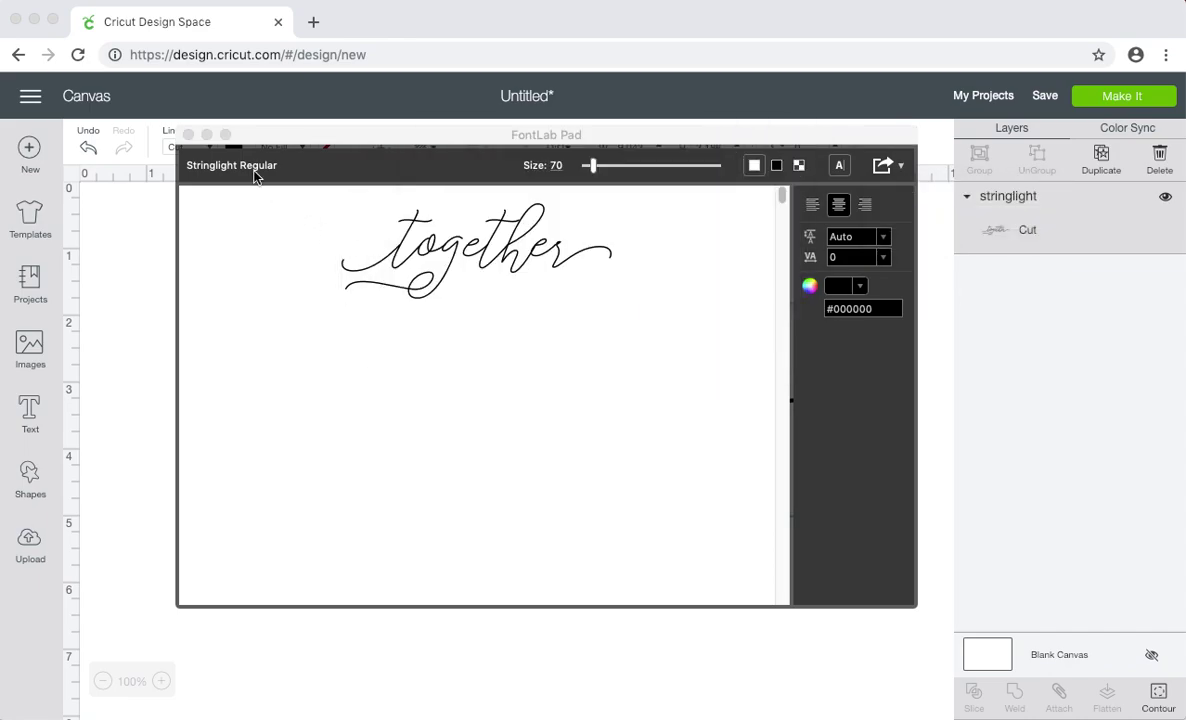
Step: Start a Cricut image upload and pick together.svg in the file chooser
{"action": "left_click", "coordinate": [26, 616]}
{"action": "left_click", "coordinate": [30, 542]}
{"action": "left_click", "coordinate": [291, 390]}
{"action": "left_click", "coordinate": [577, 401]}
{"action": "left_click", "coordinate": [676, 155]}
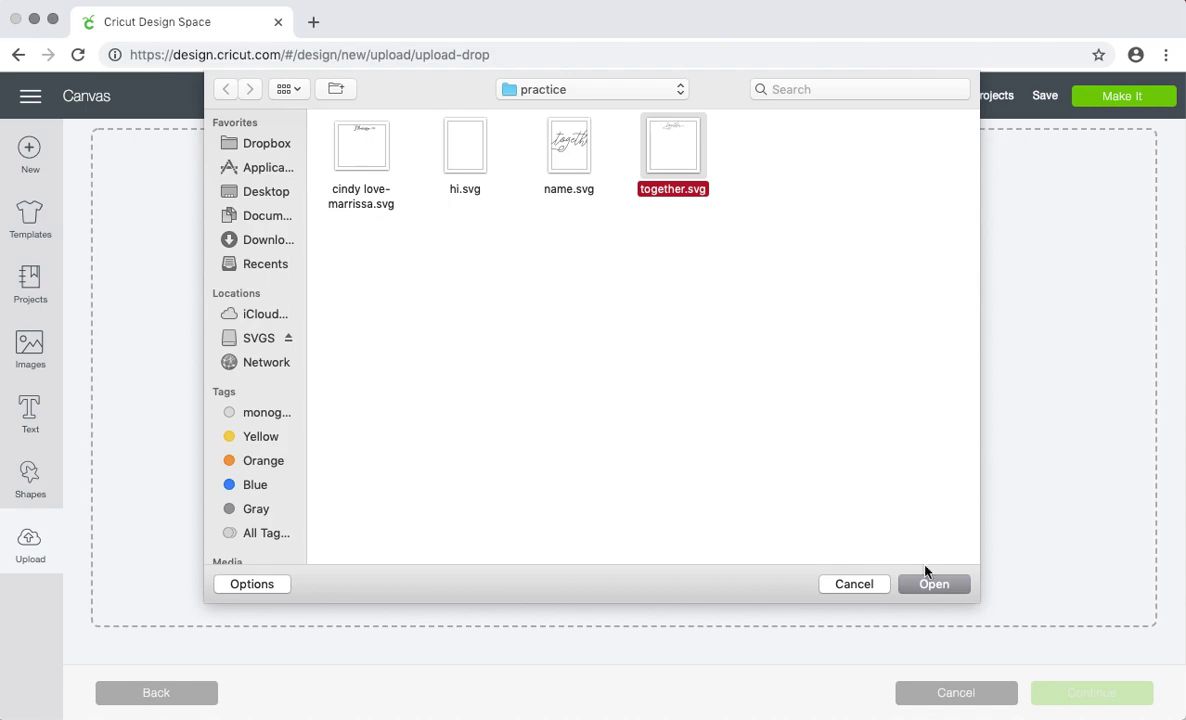
Step: Upload and save together.svg, then insert it onto the canvas at 4.055 × 1.428 in
{"action": "left_click", "coordinate": [936, 586]}
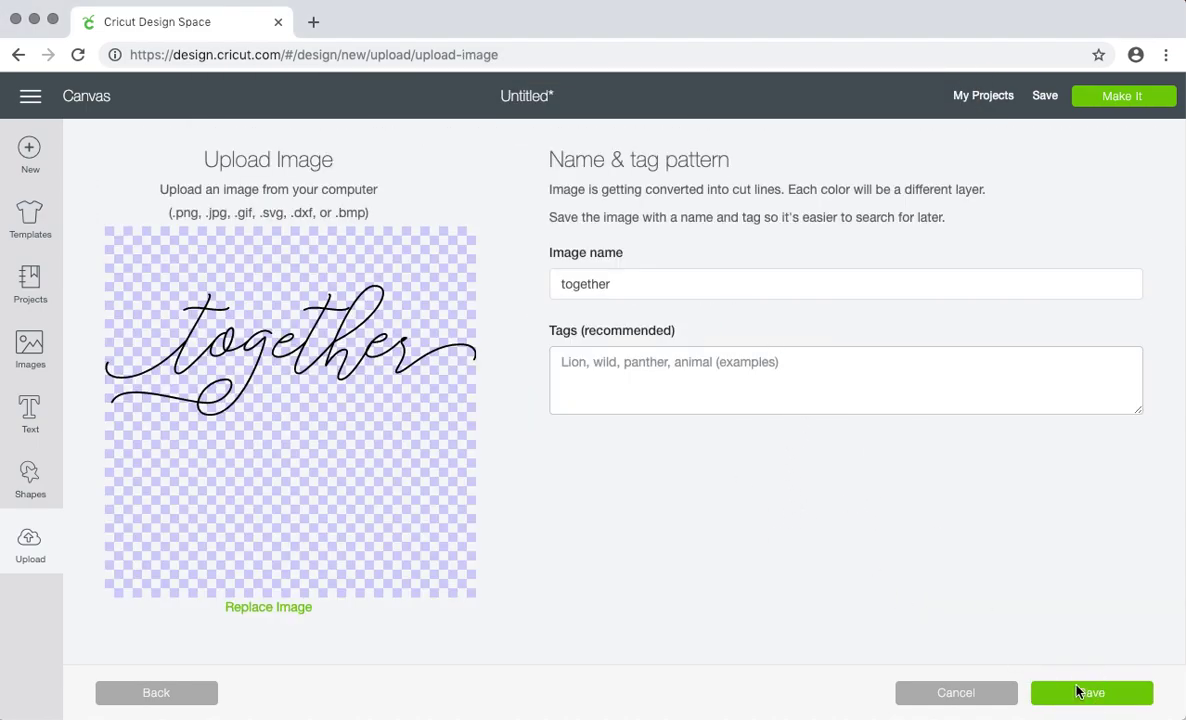
{"action": "left_click", "coordinate": [1079, 692]}
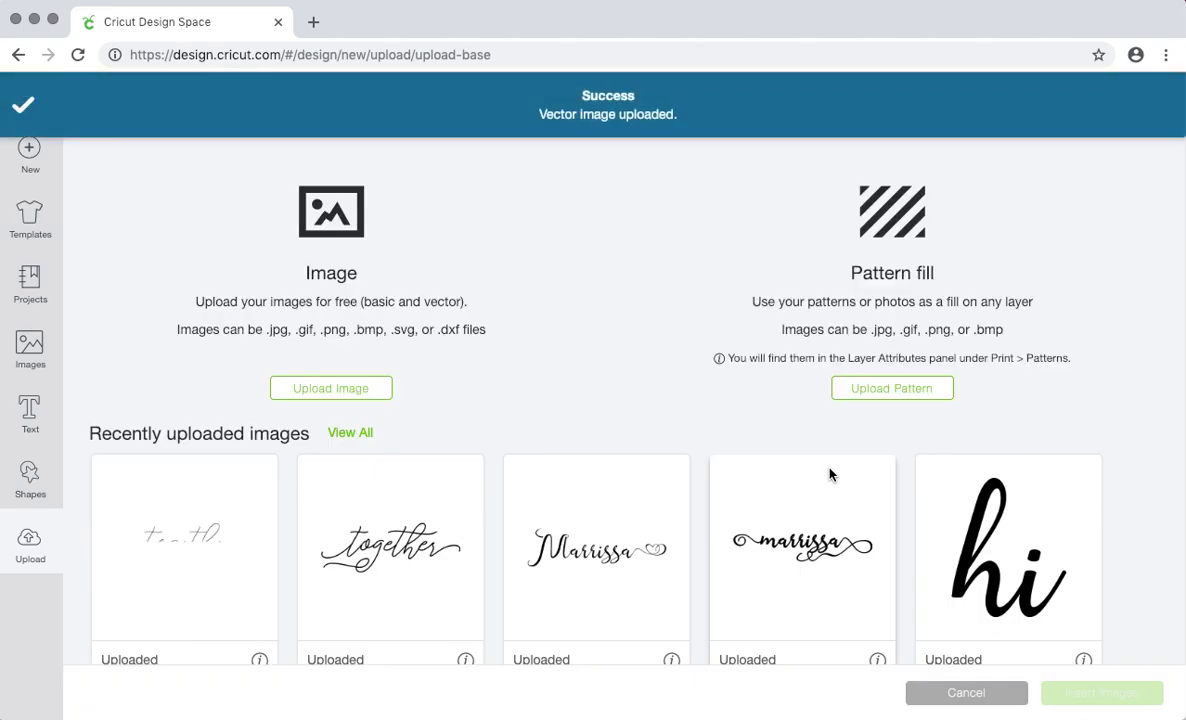
{"action": "left_click", "coordinate": [182, 553]}
{"action": "left_click", "coordinate": [1048, 697]}
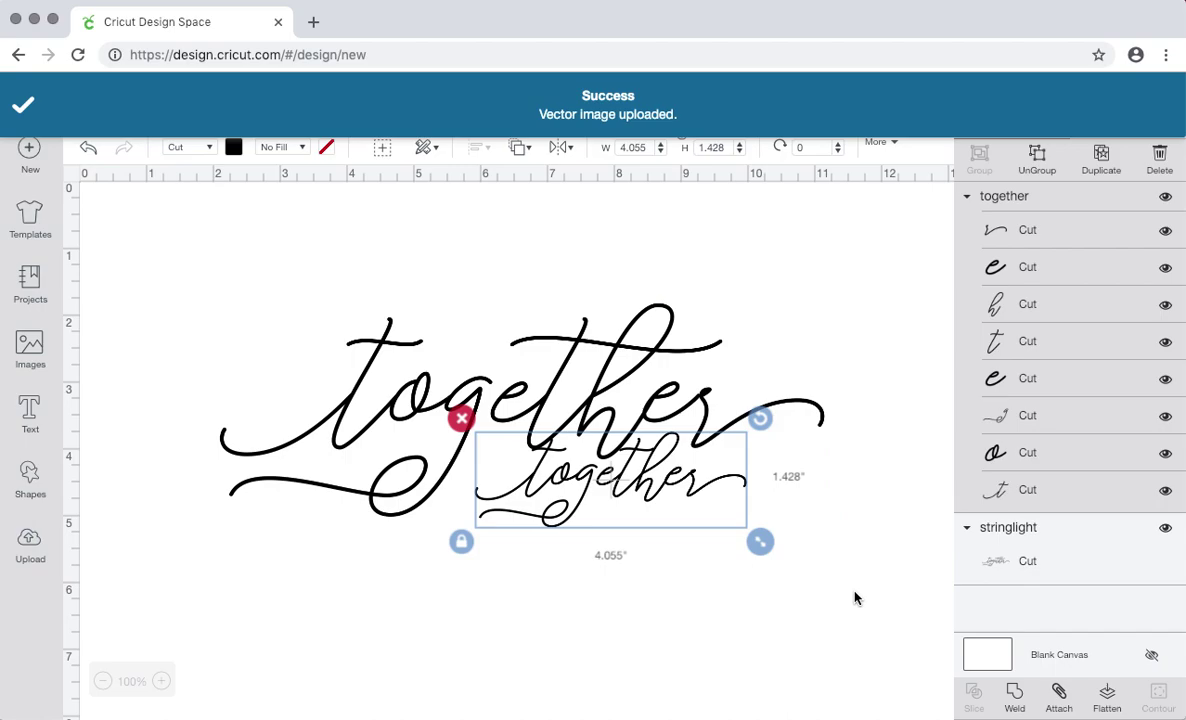
Step: Move the original script up and enlarge the uploaded together to about 8.8 inches wide below it
{"action": "left_click_drag", "start_coordinate": [617, 497], "coordinate": [454, 520]}
{"action": "left_click", "coordinate": [595, 335]}
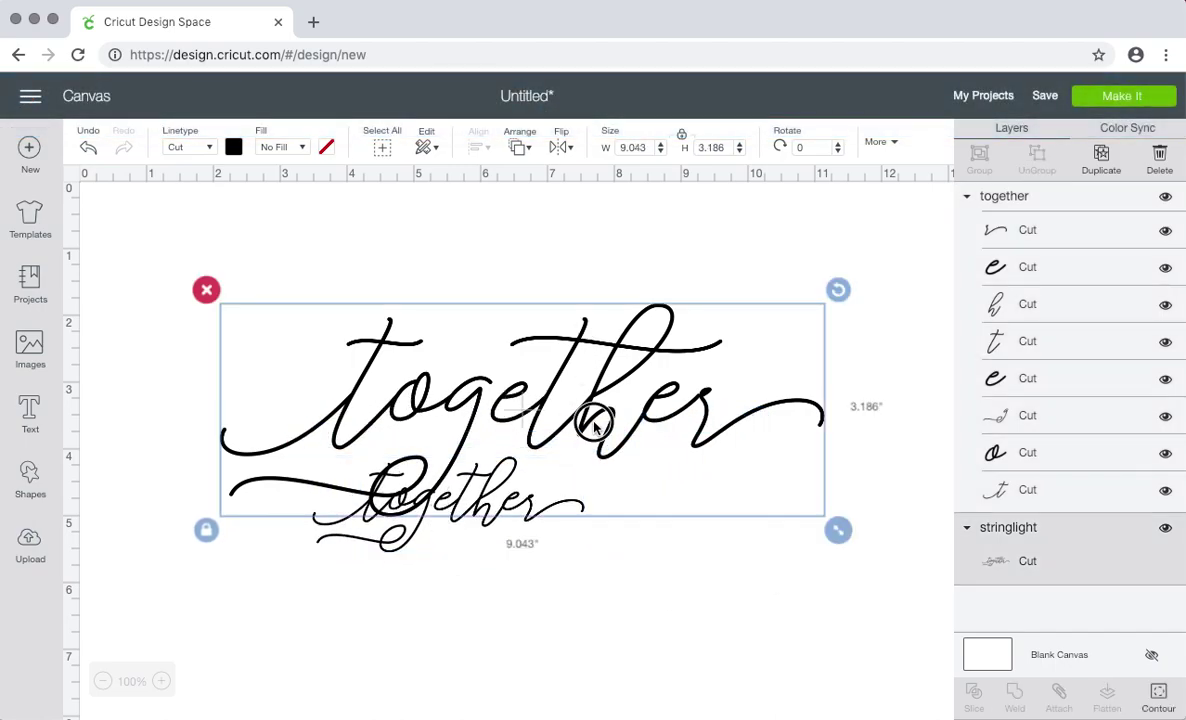
{"action": "left_click_drag", "start_coordinate": [596, 418], "coordinate": [529, 326]}
{"action": "left_click", "coordinate": [444, 487]}
{"action": "left_click_drag", "start_coordinate": [472, 510], "coordinate": [433, 505]}
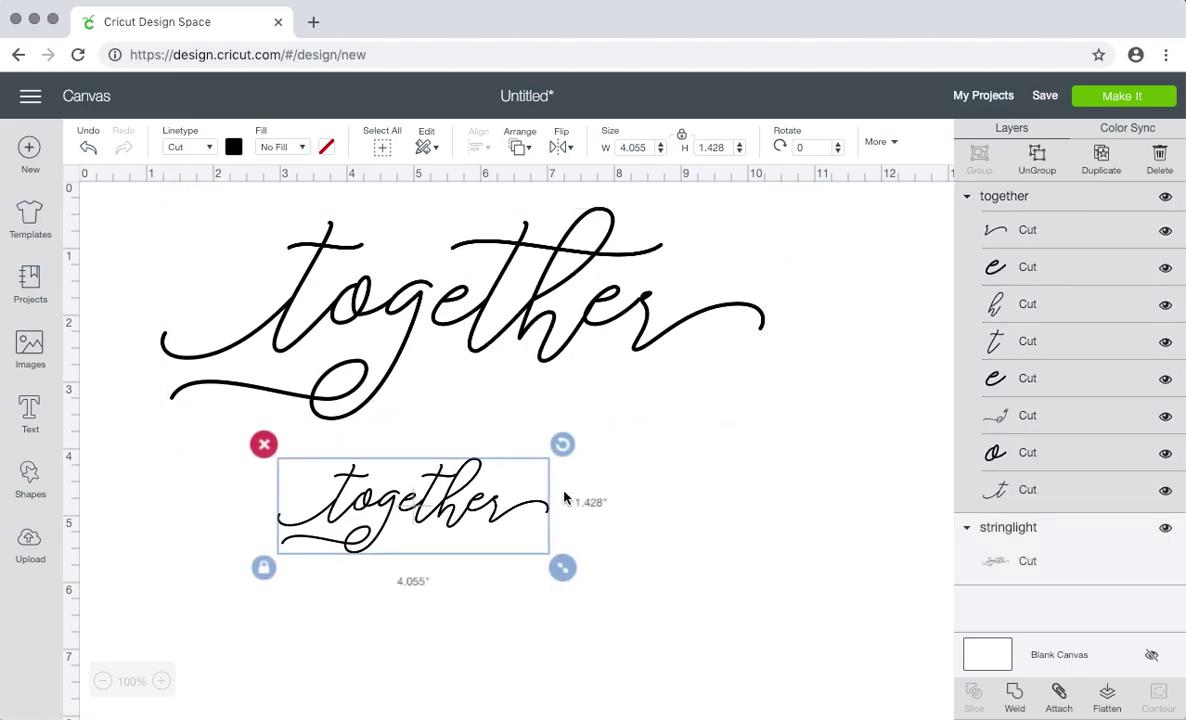
{"action": "left_click_drag", "start_coordinate": [562, 567], "coordinate": [815, 642]}
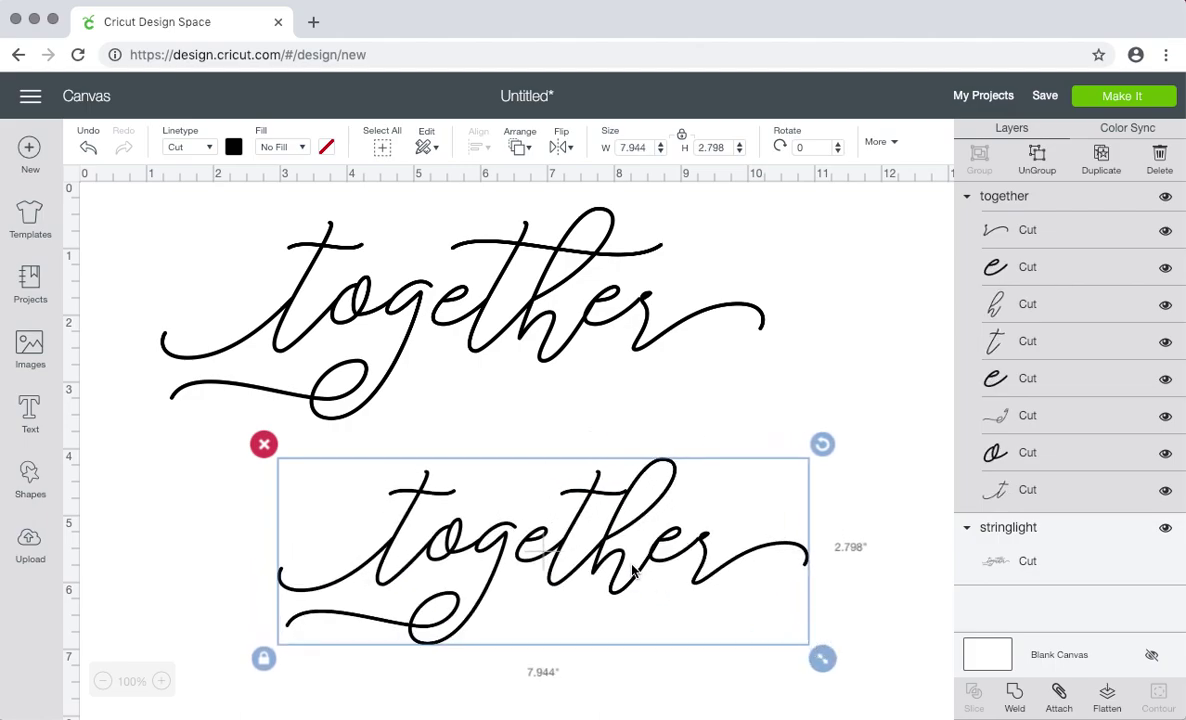
{"action": "left_click_drag", "start_coordinate": [628, 570], "coordinate": [570, 563]}
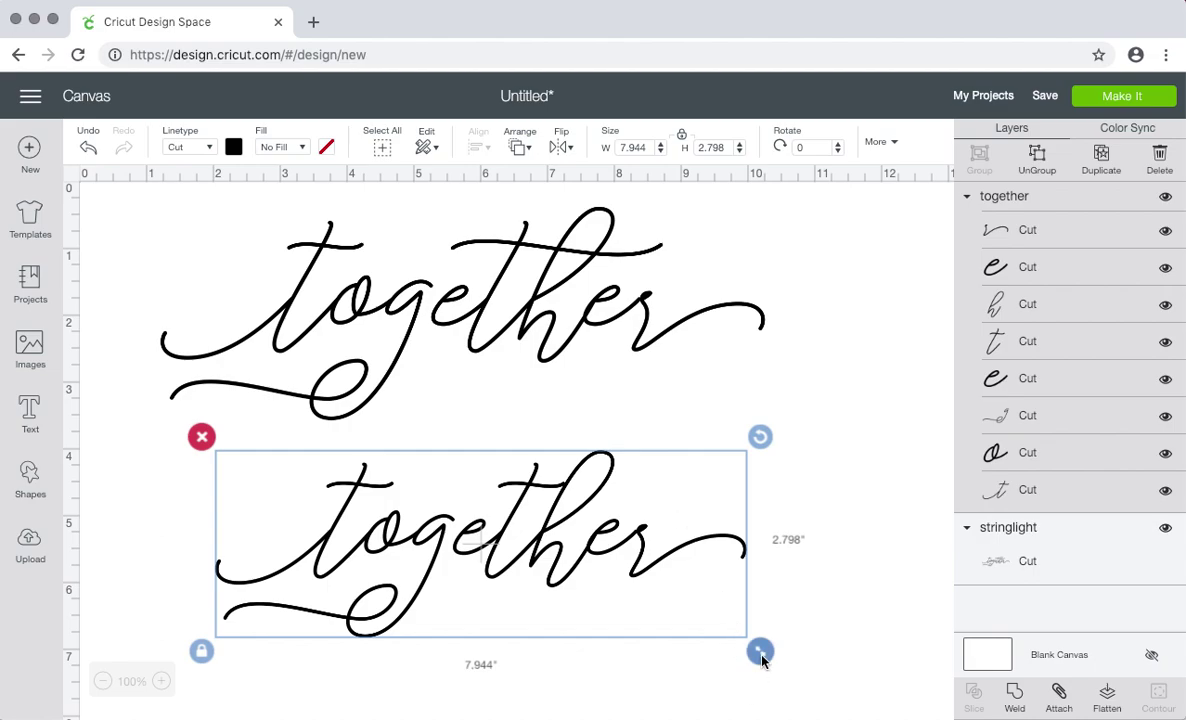
{"action": "left_click_drag", "start_coordinate": [760, 651], "coordinate": [821, 672]}
Step: Ungroup the lower together, marquee-select its letters and weld them, then undo the weld
{"action": "left_click", "coordinate": [1040, 162]}
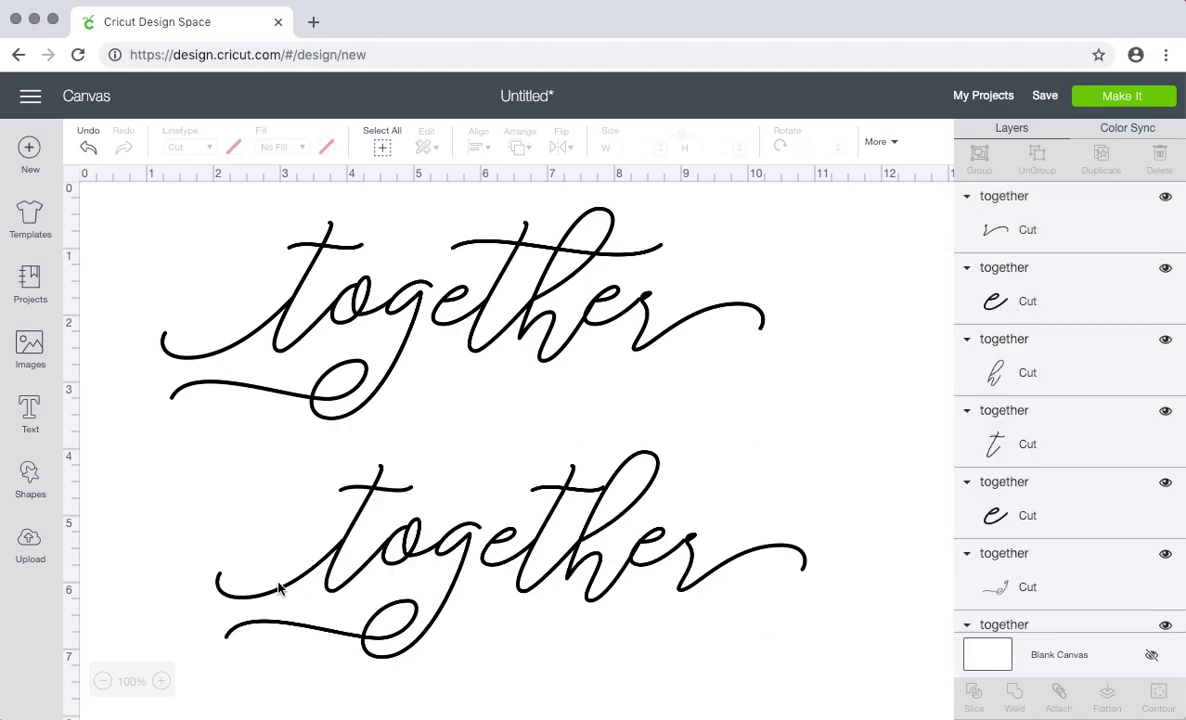
{"action": "left_click", "coordinate": [688, 548]}
{"action": "left_click", "coordinate": [773, 481]}
{"action": "left_click_drag", "start_coordinate": [124, 516], "coordinate": [853, 615]}
{"action": "left_click", "coordinate": [1014, 692]}
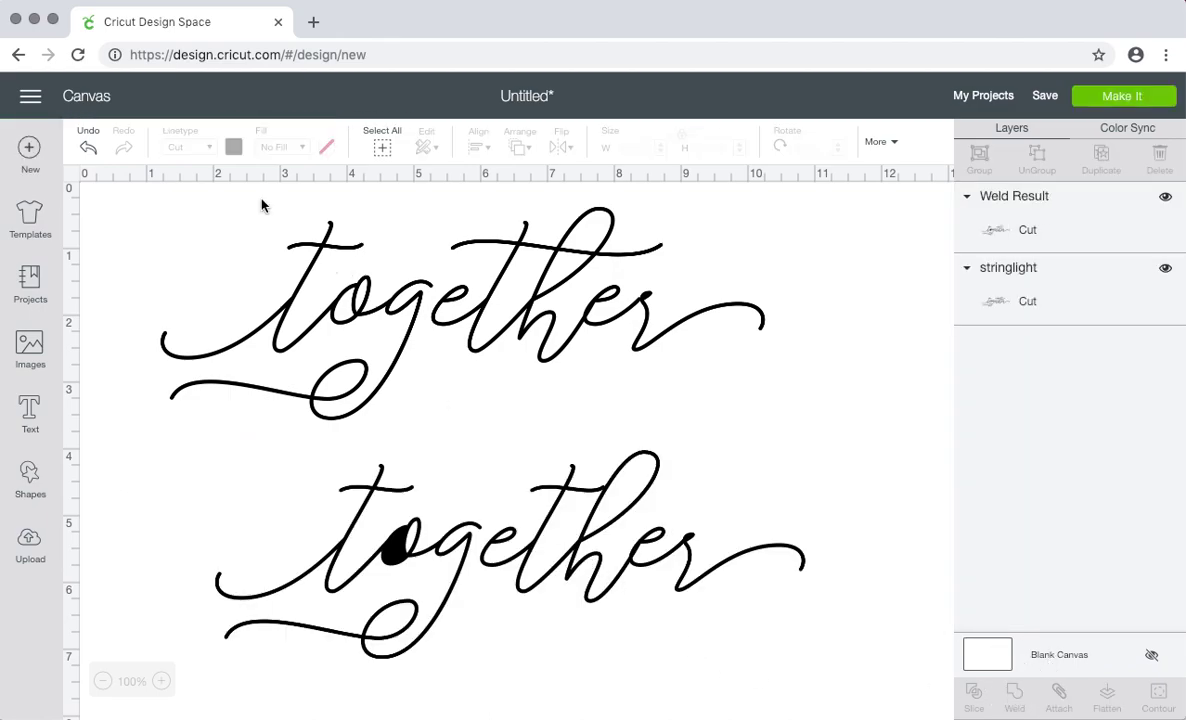
{"action": "left_click", "coordinate": [87, 148]}
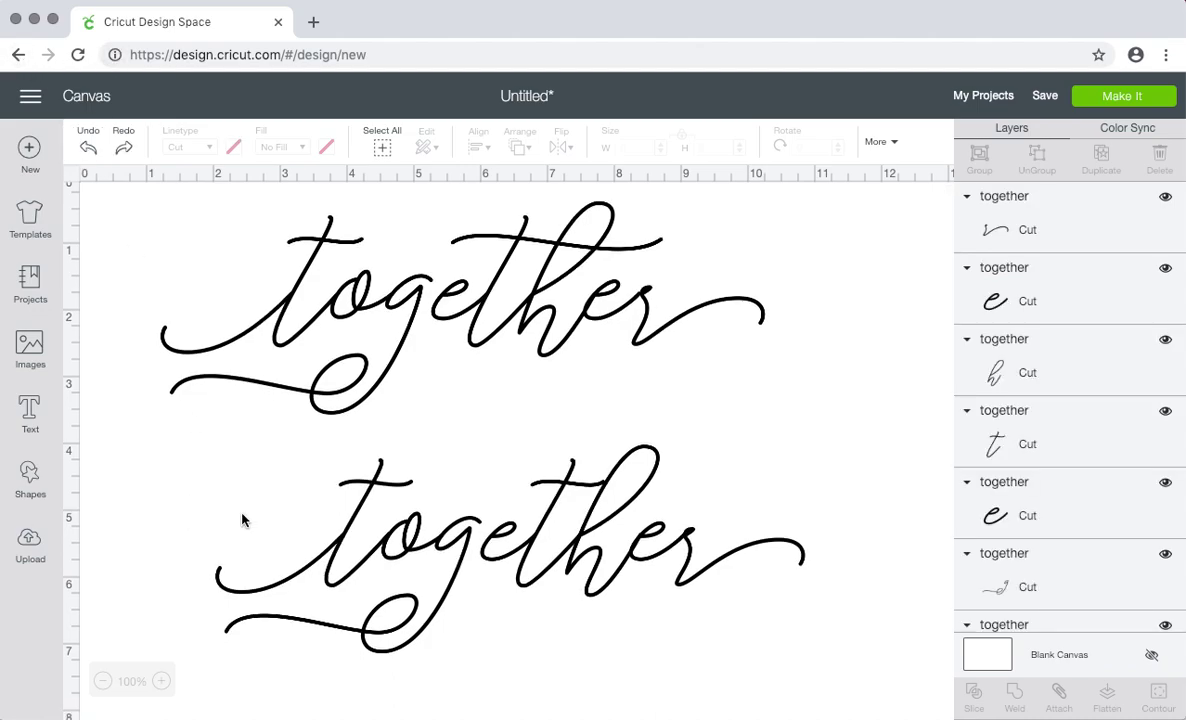
Step: Select the lower together's pieces, zoom out to 25%, scale them to about 47 inches and weld
{"action": "scroll", "coordinate": [243, 518], "scroll_direction": "down", "scroll_amount": 2}
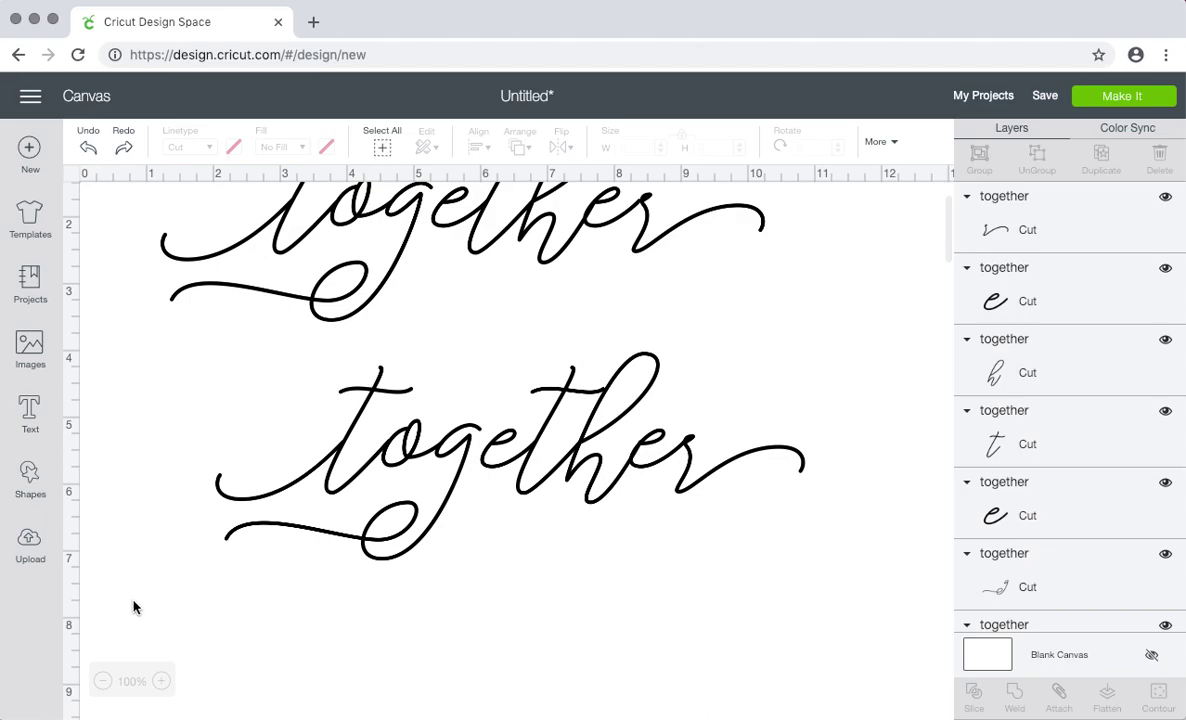
{"action": "left_click_drag", "start_coordinate": [133, 600], "coordinate": [821, 415]}
{"action": "scroll", "coordinate": [560, 458], "scroll_direction": "right", "scroll_amount": 2}
{"action": "scroll", "coordinate": [560, 458], "scroll_direction": "down", "scroll_amount": 1}
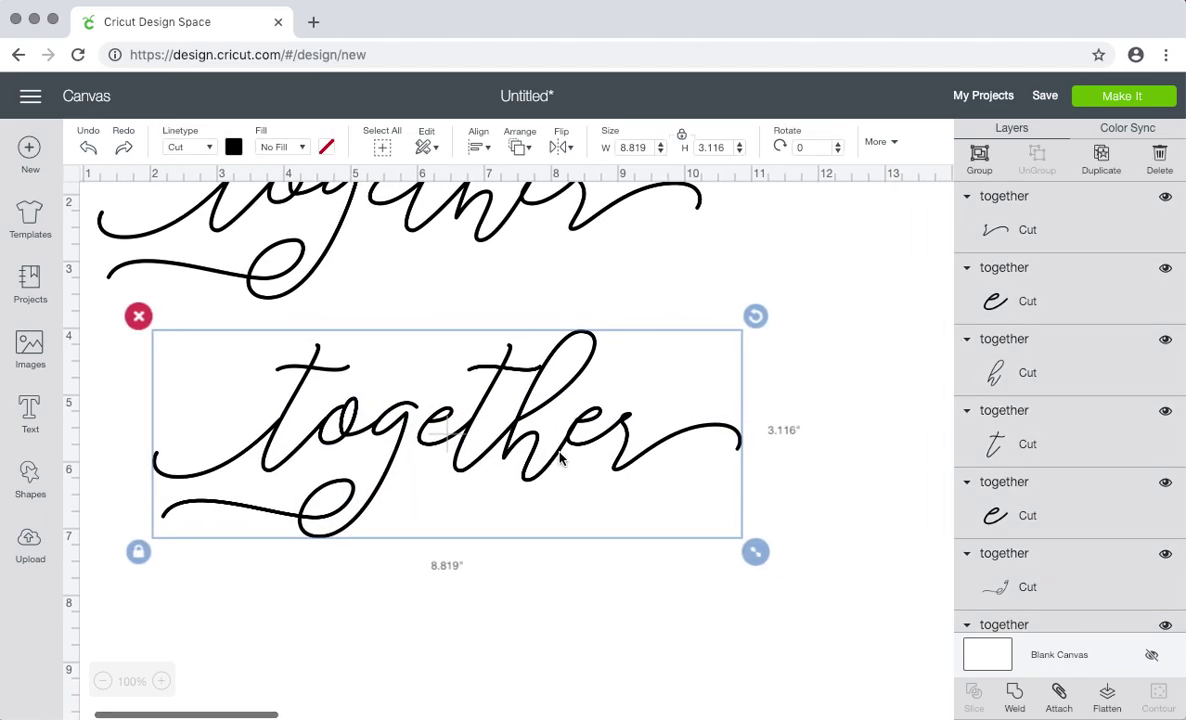
{"action": "left_click", "coordinate": [102, 681]}
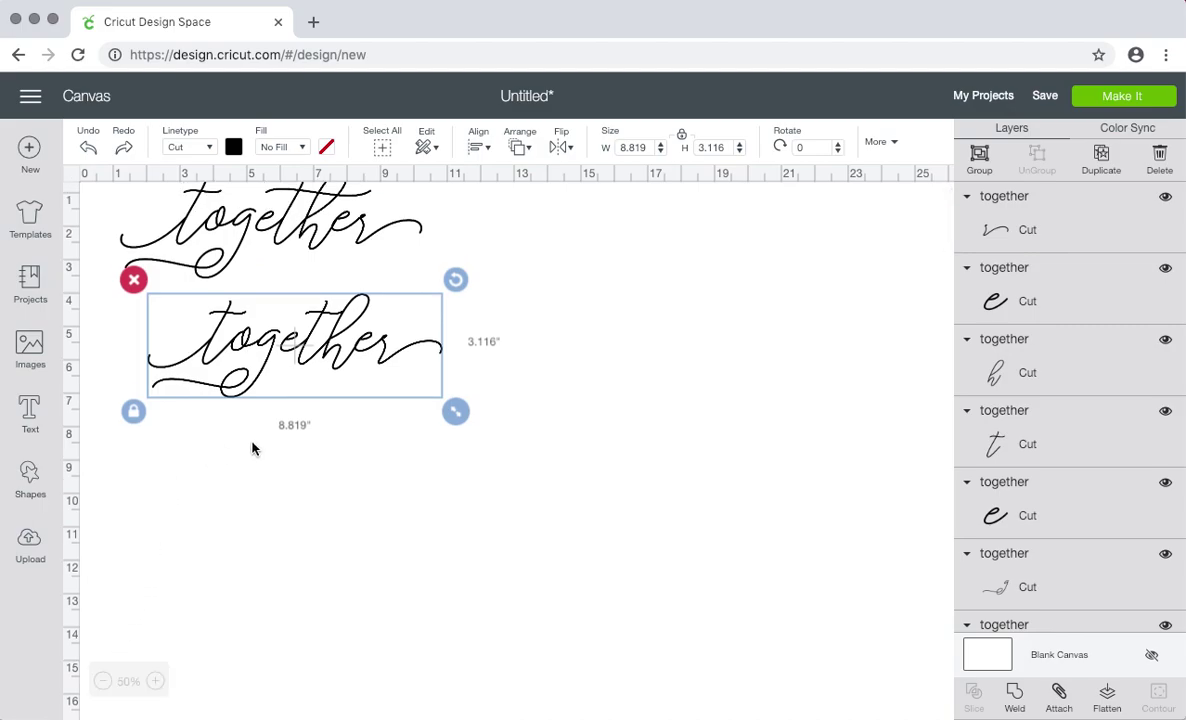
{"action": "left_click", "coordinate": [102, 681]}
{"action": "left_click_drag", "start_coordinate": [275, 292], "coordinate": [918, 630]}
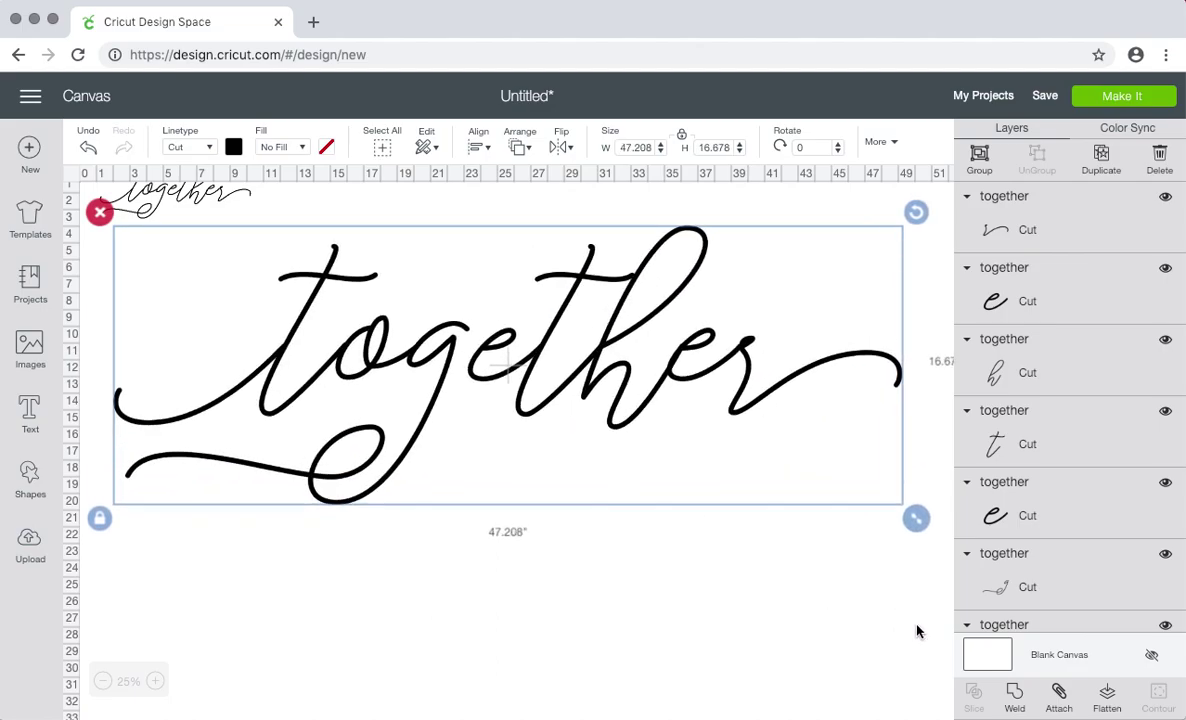
{"action": "left_click", "coordinate": [1021, 703]}
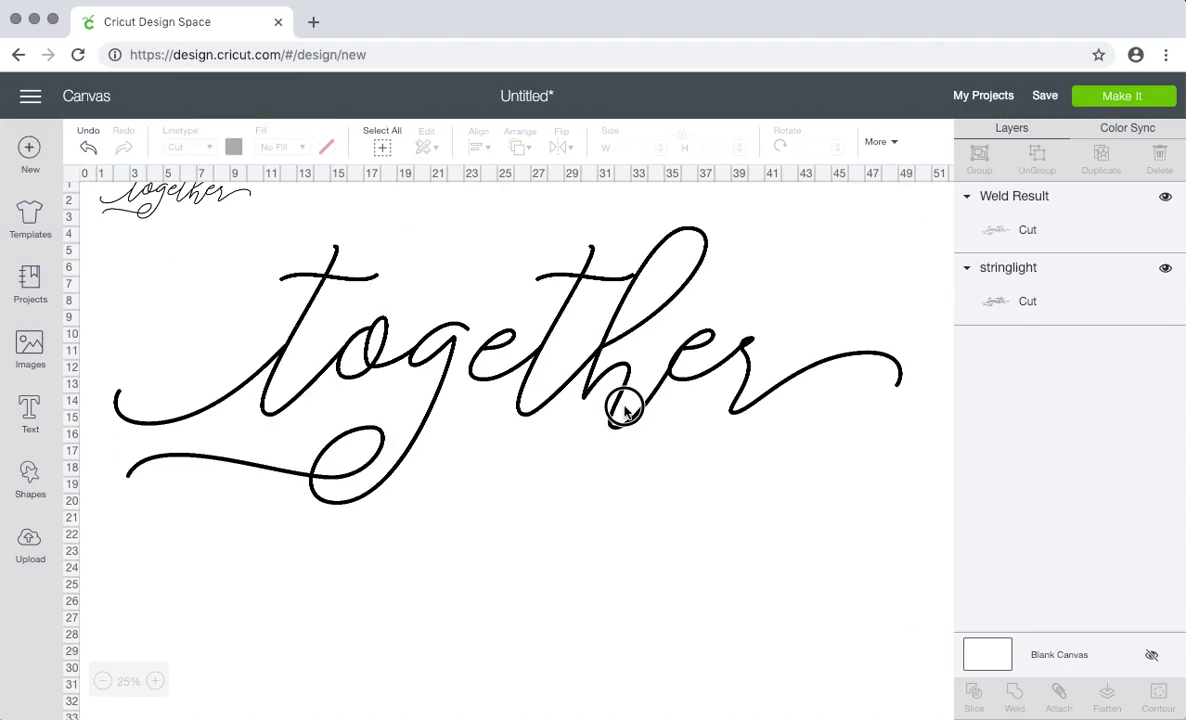
Step: Shrink the welded word back to 7.097 × 2.507 in and return the zoom to 100%
{"action": "left_click", "coordinate": [620, 408]}
{"action": "left_click_drag", "start_coordinate": [916, 516], "coordinate": [246, 280]}
{"action": "left_click", "coordinate": [157, 681]}
{"action": "left_click", "coordinate": [157, 681]}
{"action": "left_click", "coordinate": [157, 681]}
{"action": "mouse_move", "coordinate": [452, 533]}
{"action": "left_mouse_down"}
{"action": "mouse_move", "coordinate": [420, 525]}
{"action": "mouse_move", "coordinate": [443, 521]}
{"action": "left_mouse_up"}
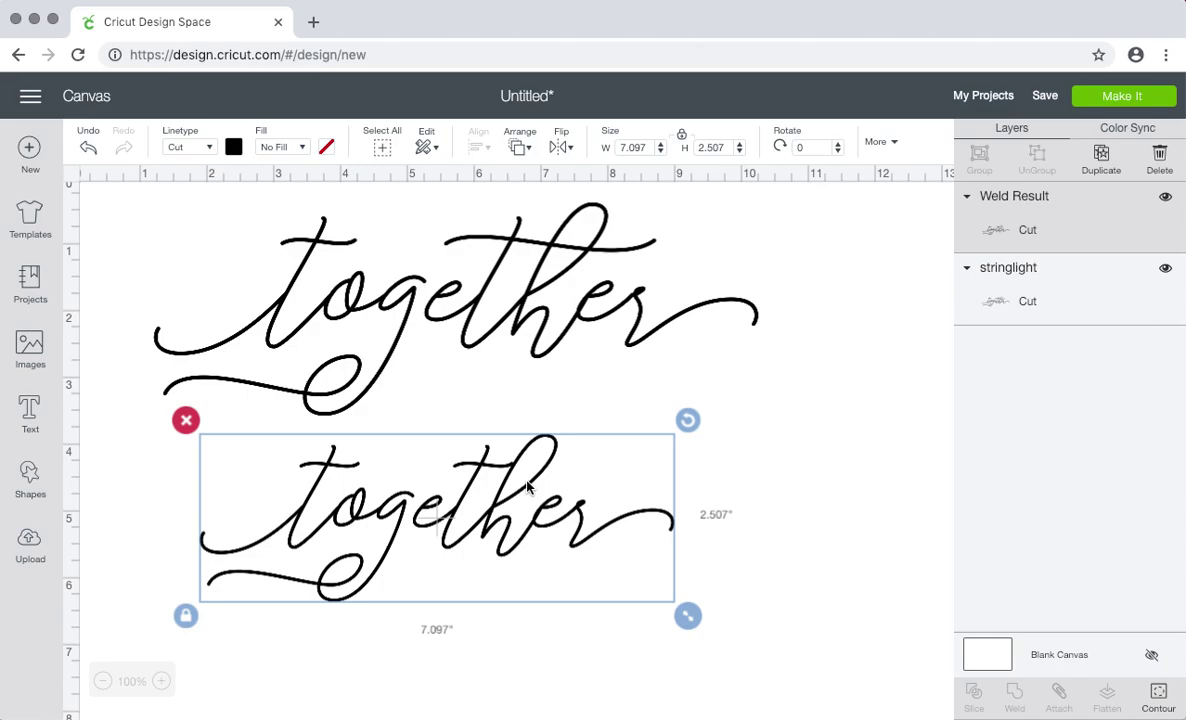
Step: Align the two together words and enlarge the welded lower one to 8.861 × 3.13 in
{"action": "left_click", "coordinate": [475, 328]}
{"action": "left_click_drag", "start_coordinate": [475, 328], "coordinate": [492, 337]}
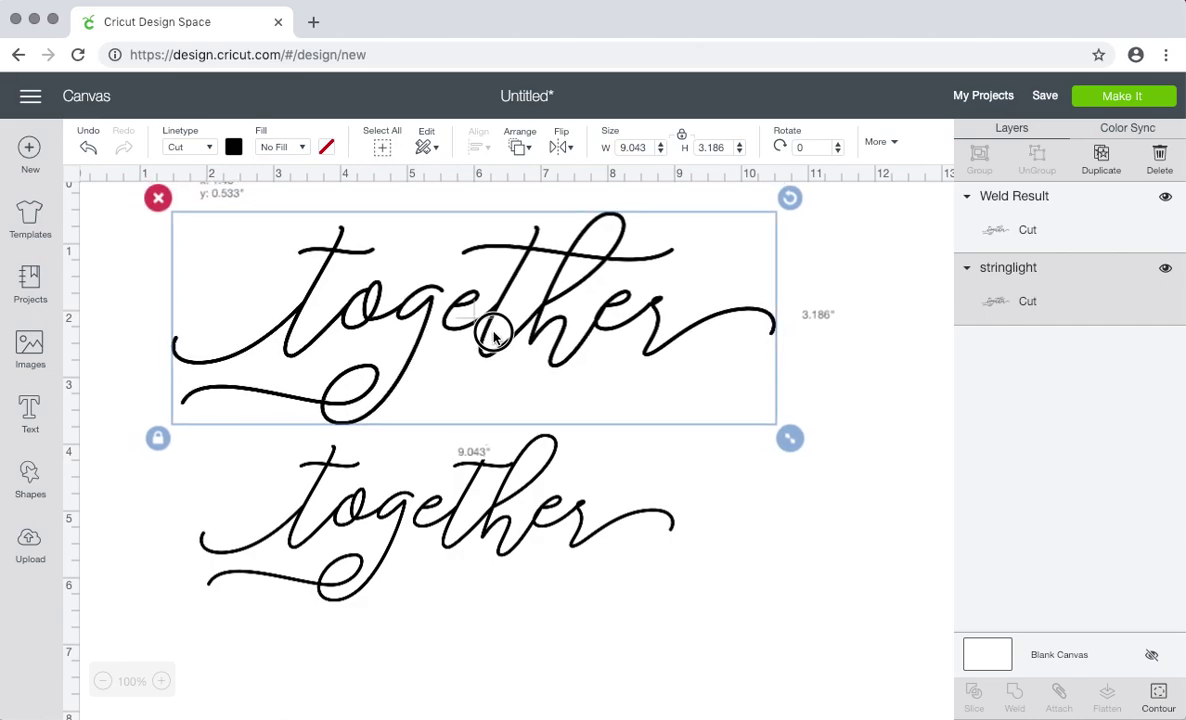
{"action": "left_click", "coordinate": [455, 515]}
{"action": "left_click_drag", "start_coordinate": [455, 515], "coordinate": [426, 510]}
{"action": "left_click_drag", "start_coordinate": [668, 612], "coordinate": [776, 649]}
{"action": "left_click", "coordinate": [836, 508]}
{"action": "left_click", "coordinate": [649, 486]}
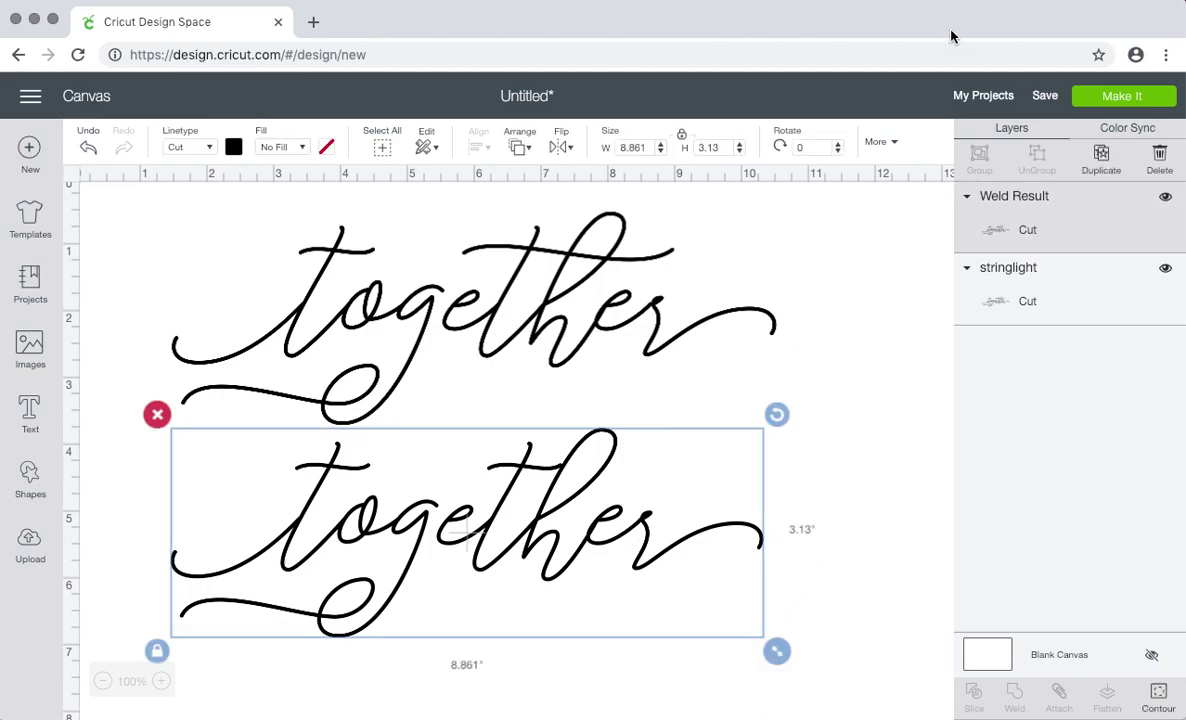